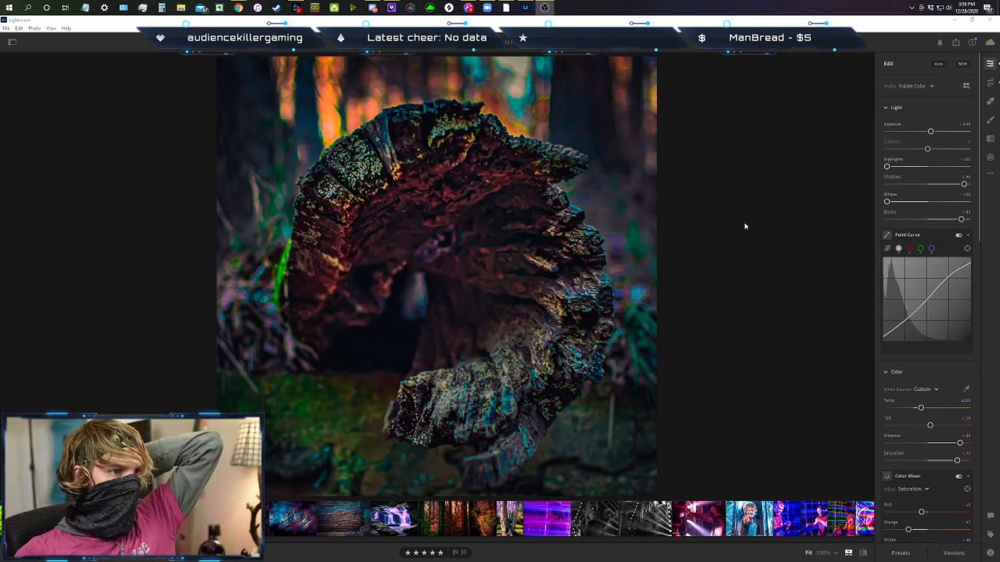
Reset all edits on the hollow log photo to return it to the original image.
right_click(73, 518)
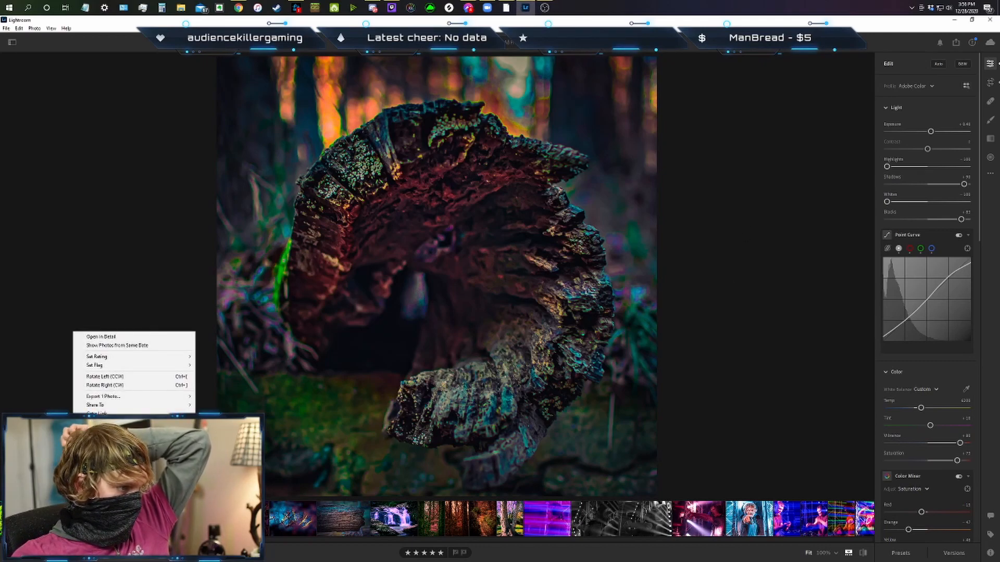
key("Escape")
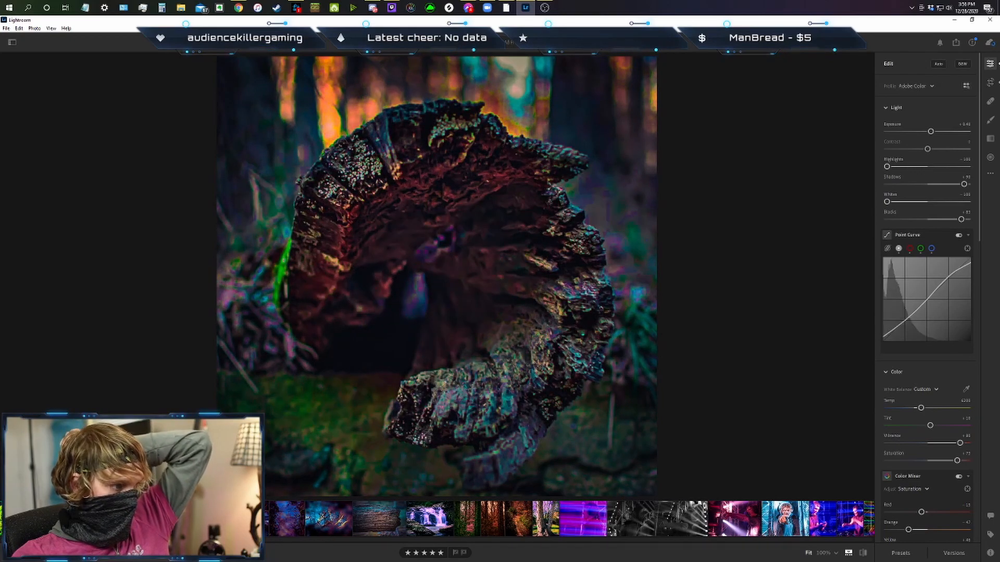
left_click(990, 174)
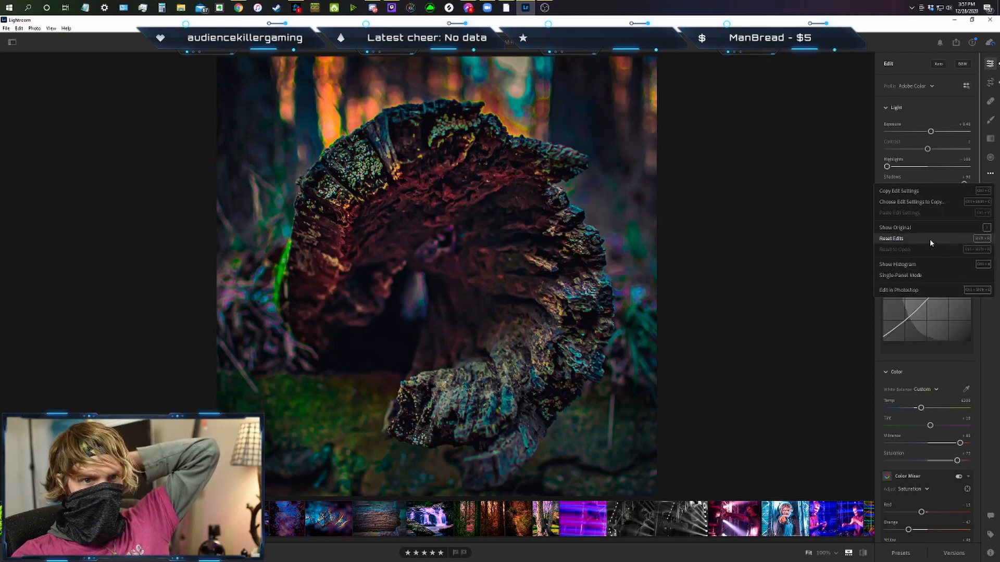
left_click(892, 238)
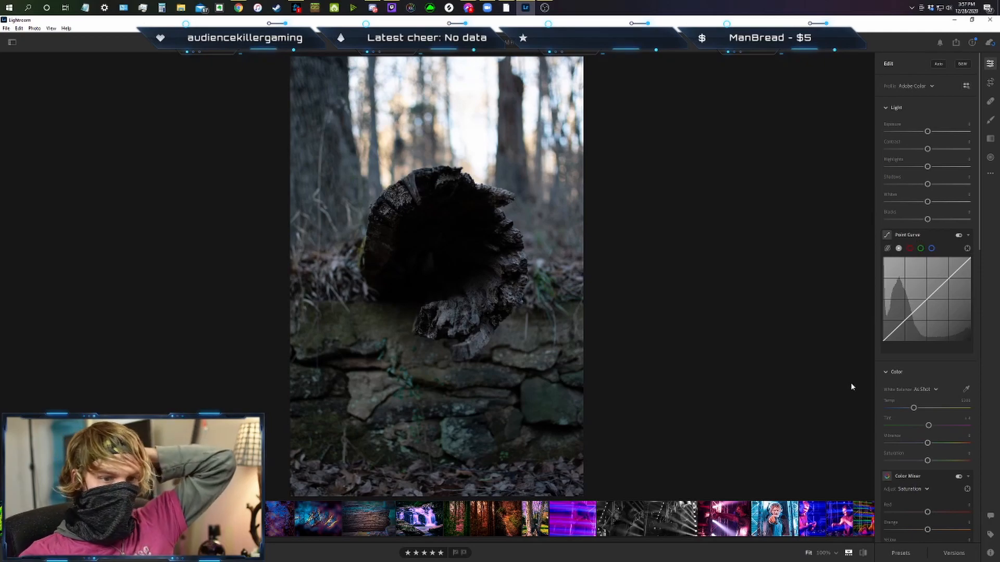
Try the Rainbow Tree Swirl user preset on the log photo and undo it.
left_click(896, 553)
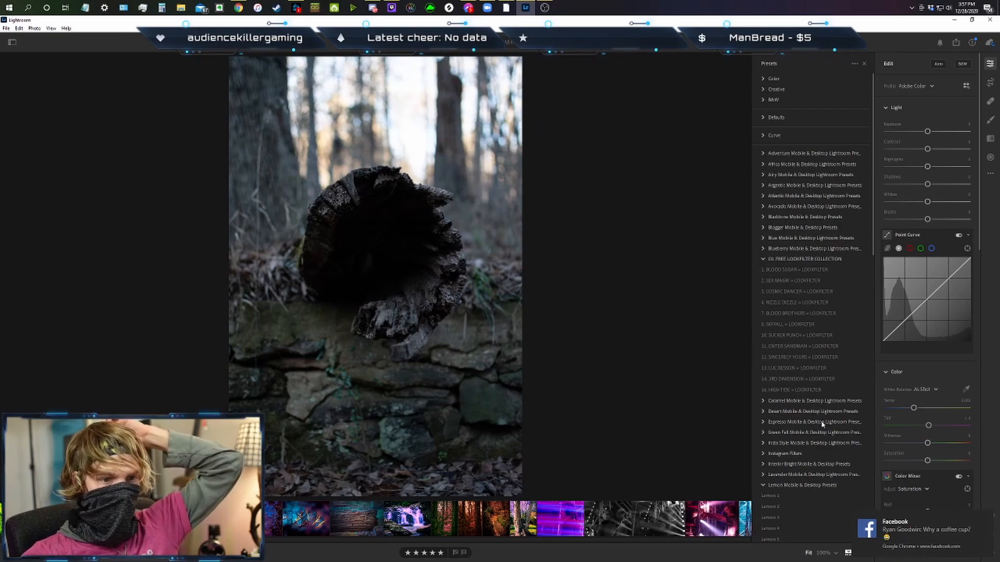
scroll(825, 424, "down", 10)
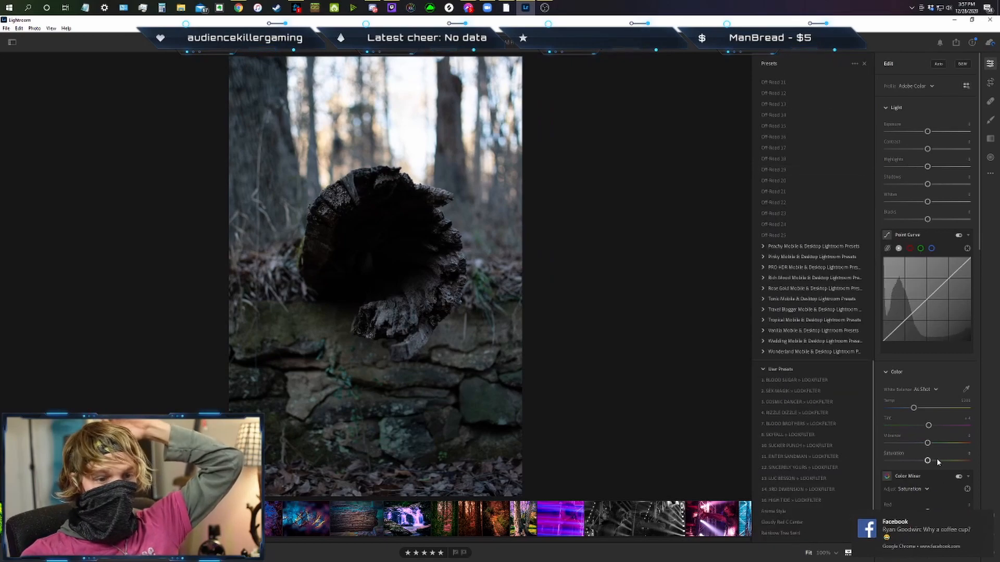
left_click(790, 532)
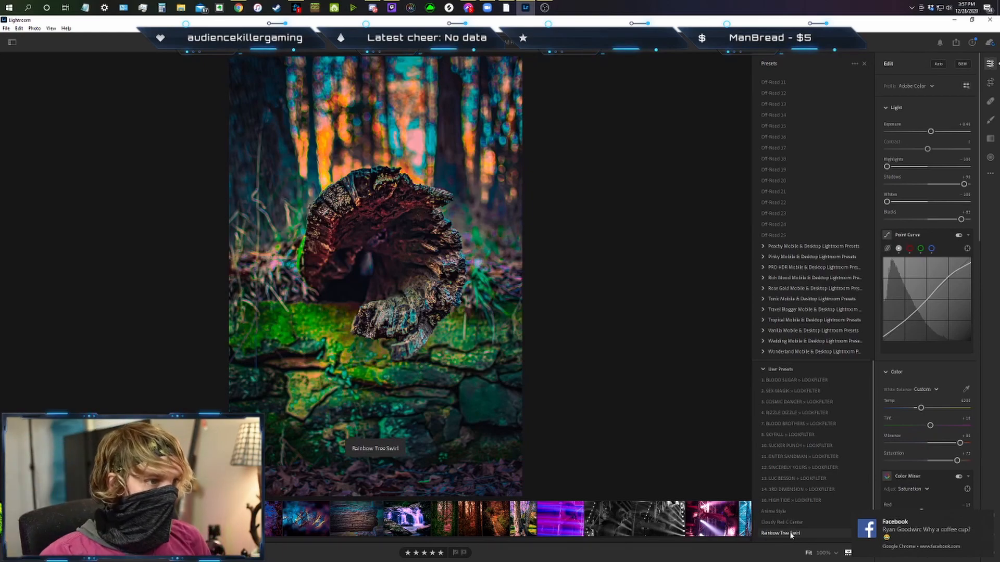
key("ctrl+z")
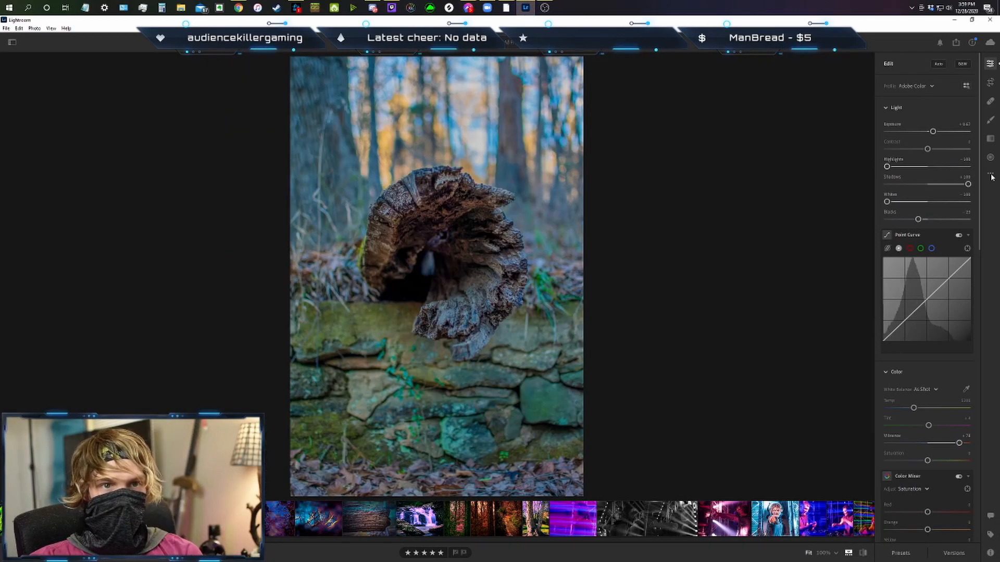
Reset the photo's edits again and enable lens corrections in the optics settings.
left_click(990, 174)
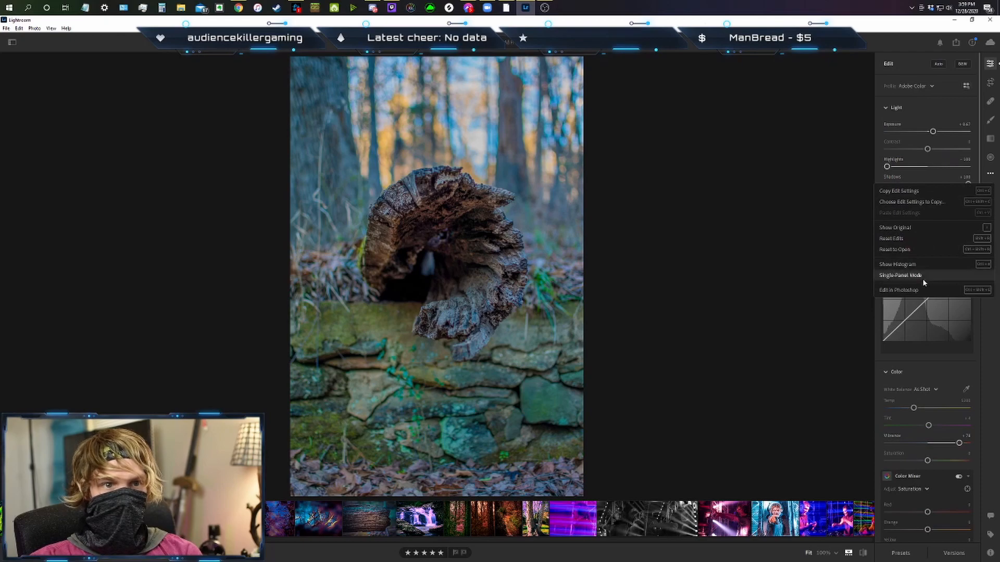
left_click(906, 240)
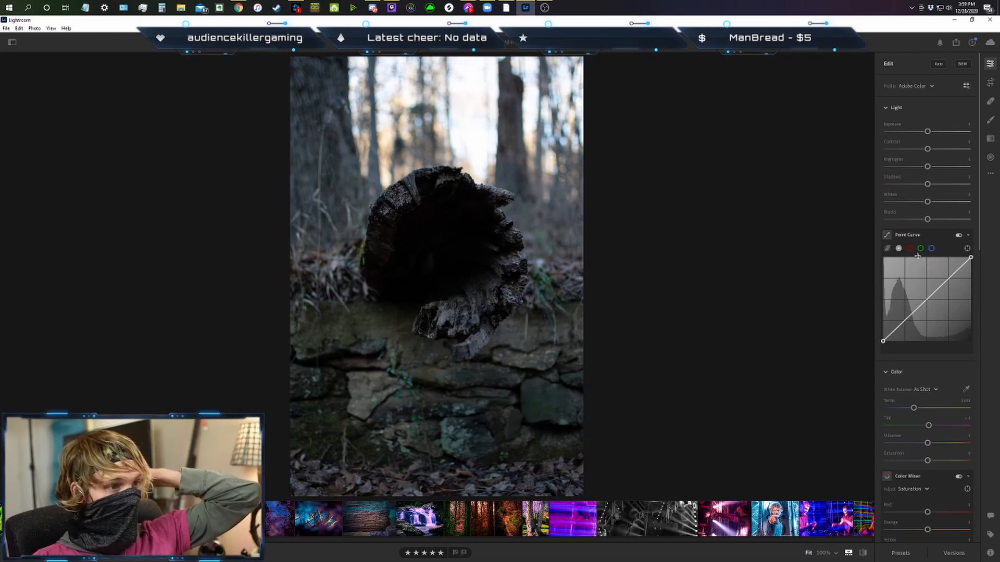
scroll(933, 285, "down", 10)
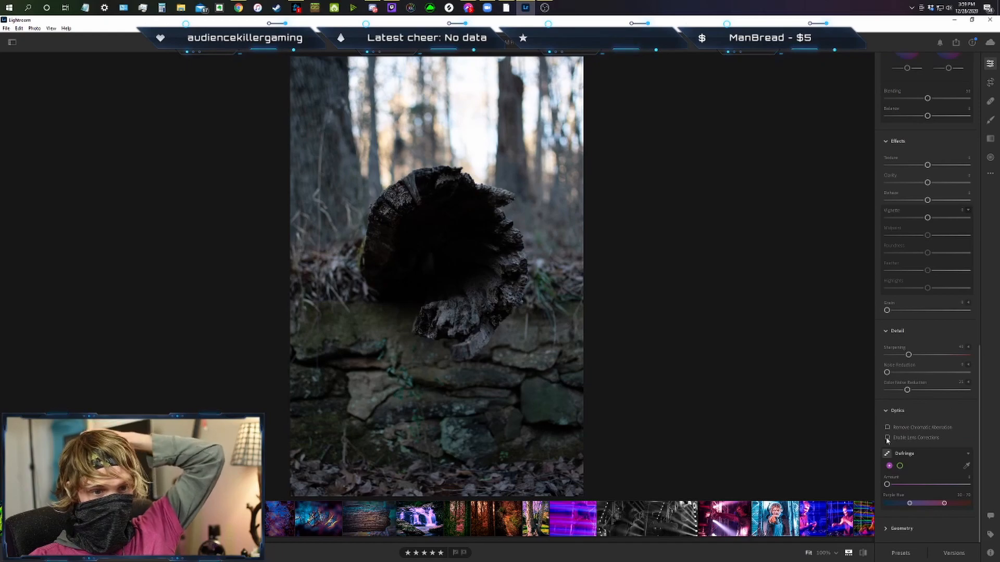
left_click(887, 438)
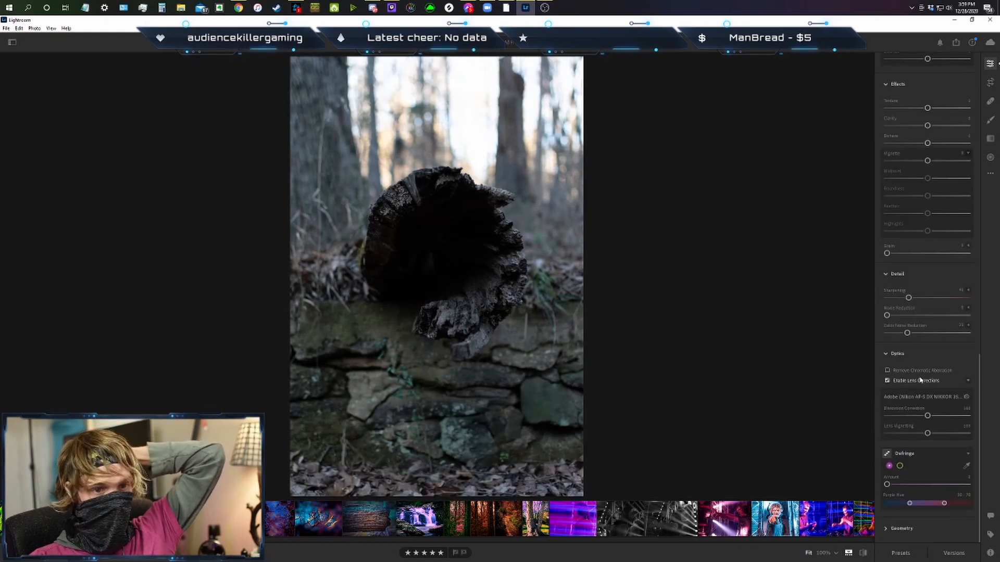
scroll(917, 383, "up", 5)
Crop the photo to a 1 x 1 aspect ratio, framed tightly and centred around the hollow log.
left_click(990, 82)
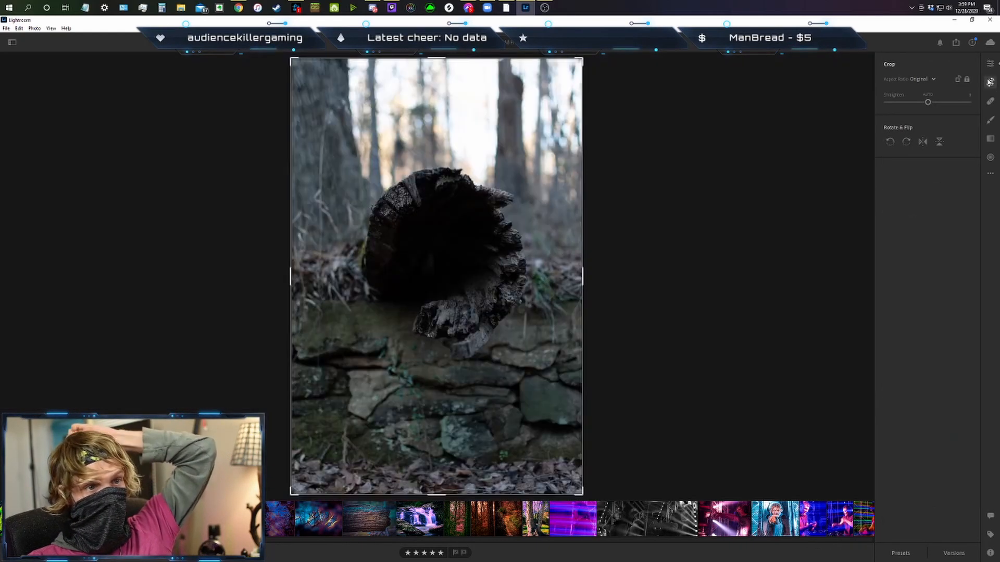
left_click(933, 79)
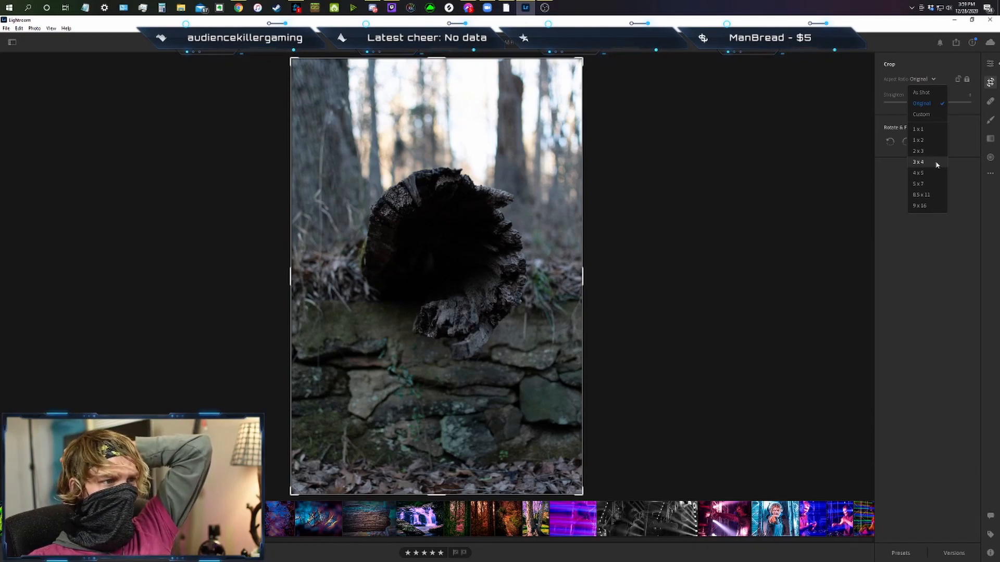
left_click(938, 132)
left_click_drag(456, 260, 459, 295)
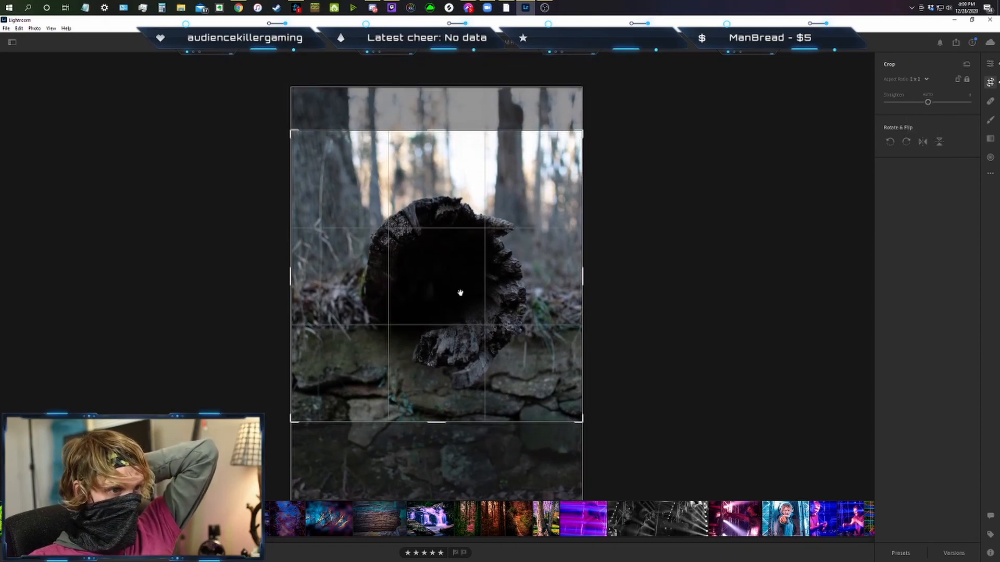
left_click_drag(291, 423, 310, 411)
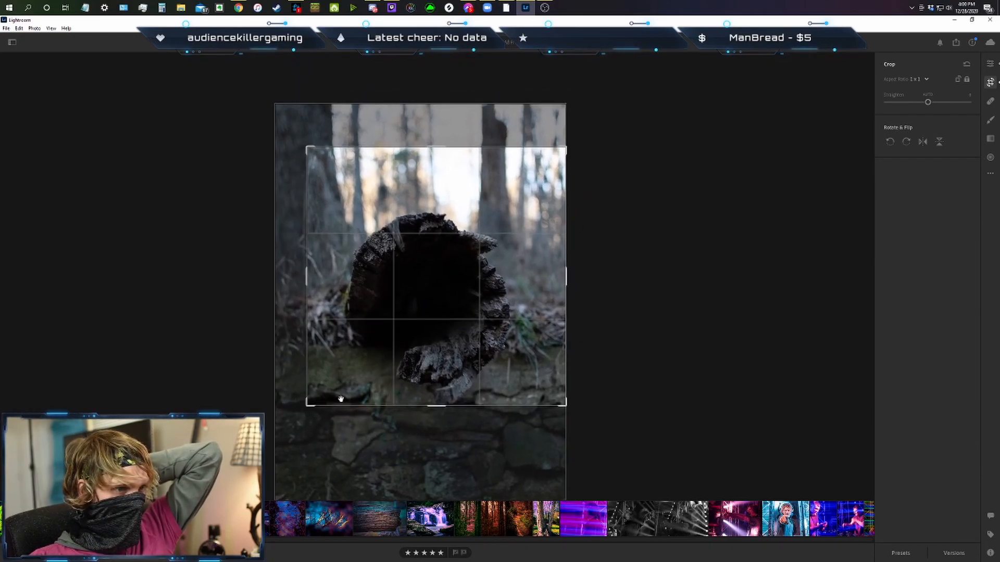
mouse_move(565, 149)
left_mouse_down()
mouse_move(574, 163)
mouse_move(554, 163)
left_mouse_up()
left_click_drag(514, 240, 511, 228)
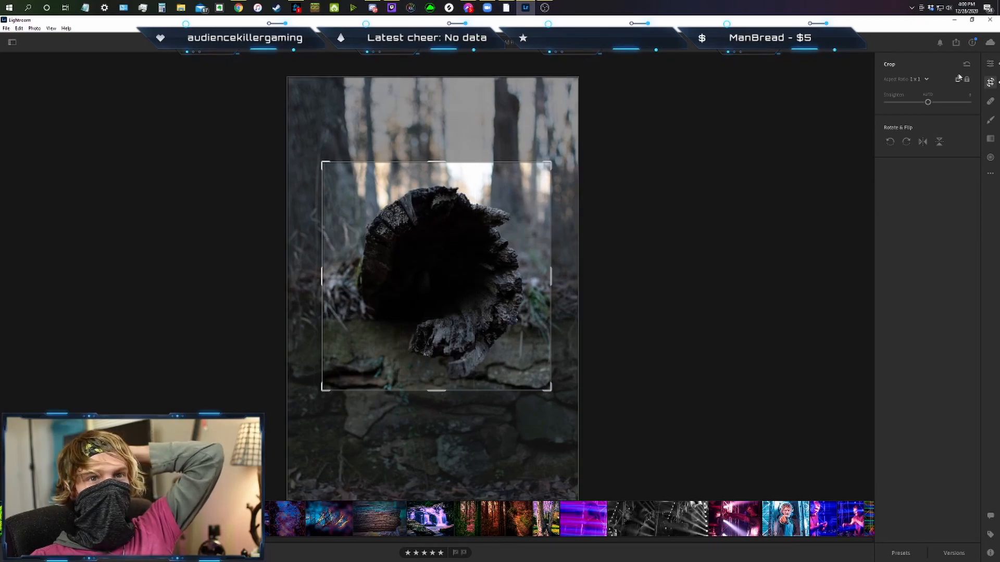
left_click(989, 64)
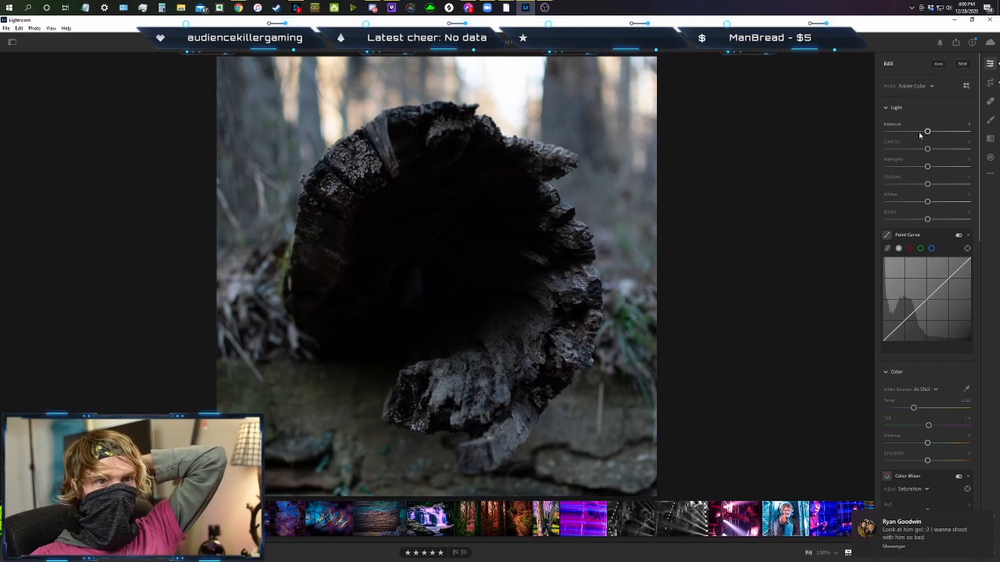
Raise the photo's exposure slightly and set the highlights to -100.
left_click_drag(927, 133, 932, 132)
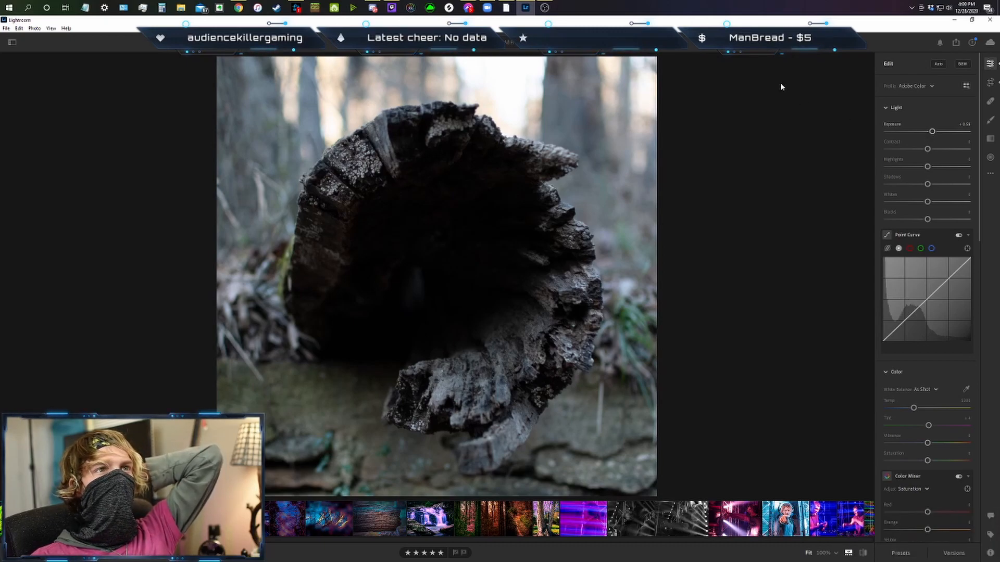
left_click_drag(928, 150, 844, 178)
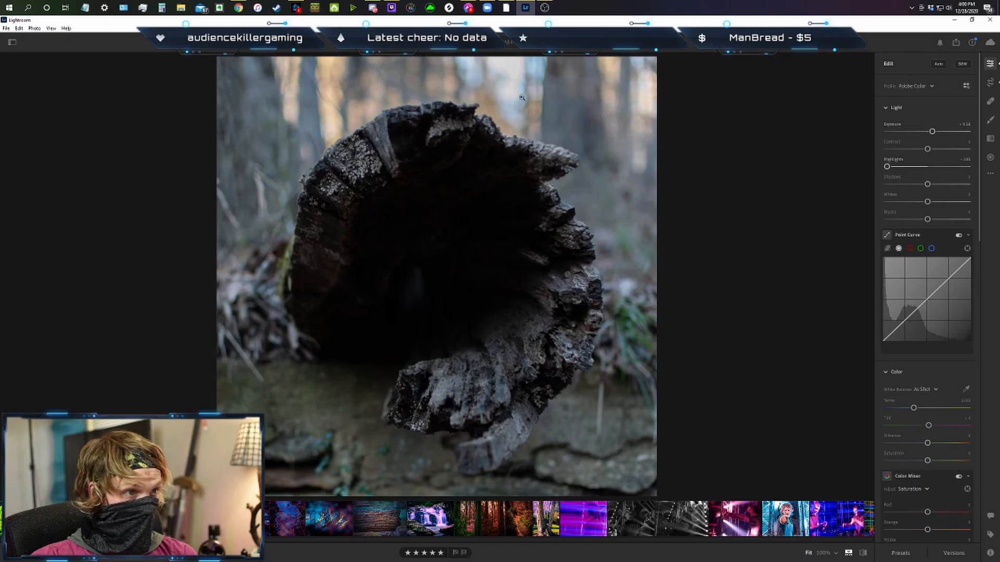
double_click(888, 167)
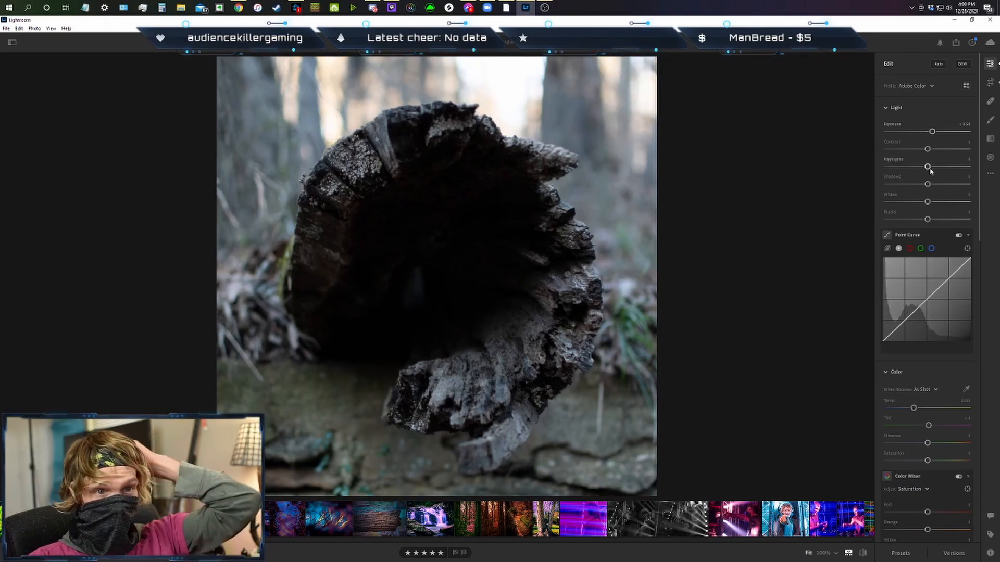
left_click_drag(928, 167, 803, 174)
Raise the shadows to about +81, set the whites to -100 and lower the blacks to about -10.
left_click_drag(927, 184, 961, 187)
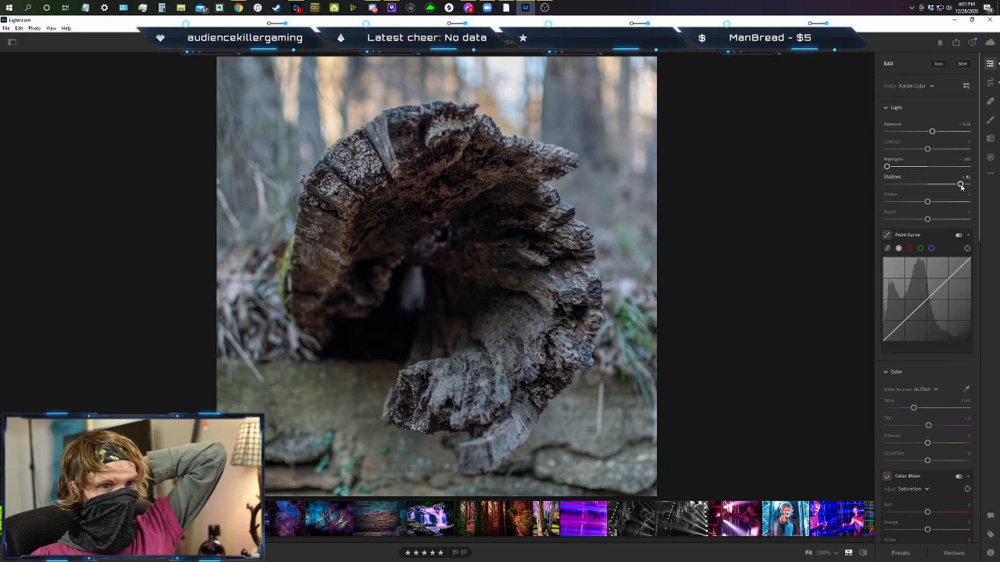
left_click_drag(928, 201, 794, 216)
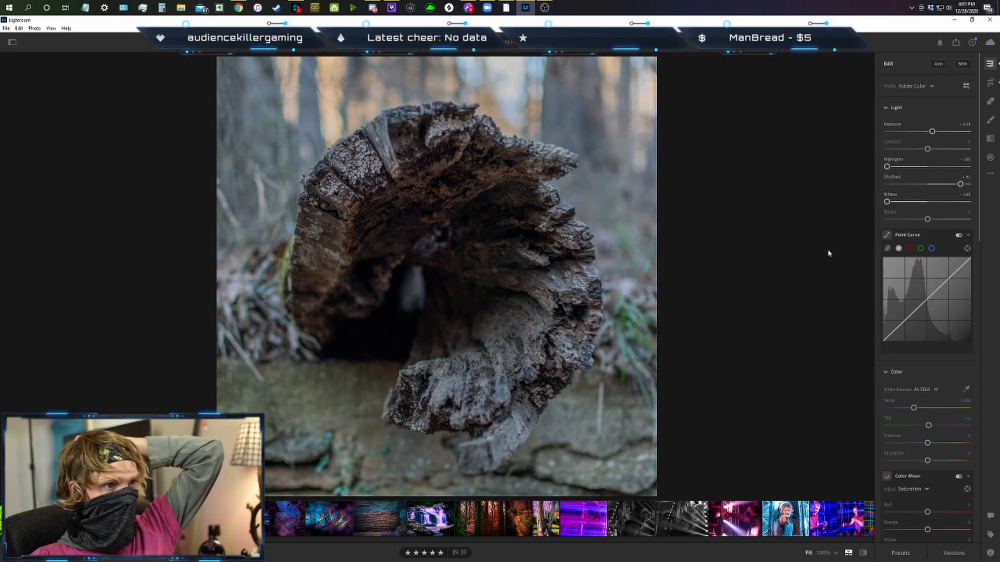
left_click_drag(928, 220, 923, 226)
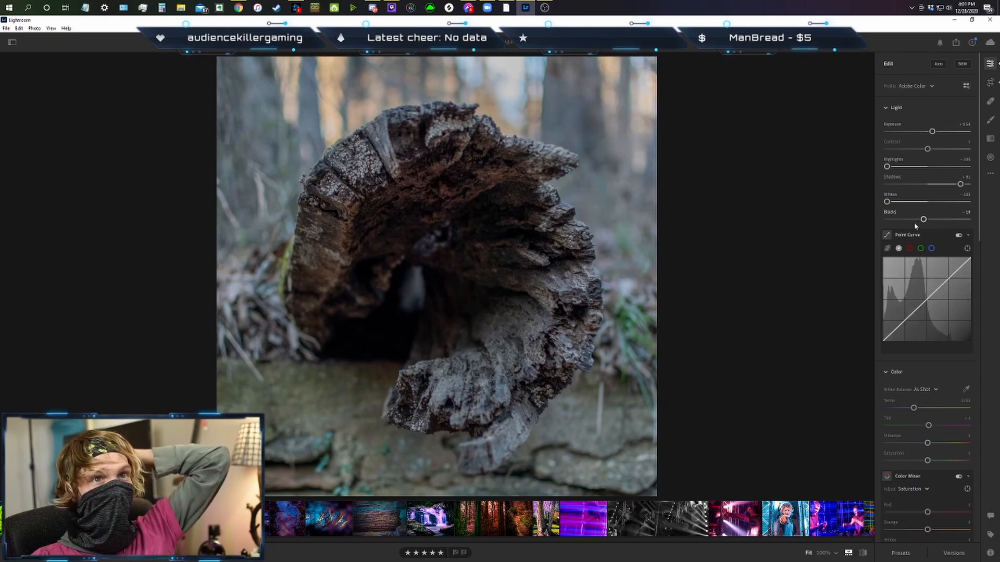
Raise the vibrance to about +80 and fine-tune the white balance temperature and tint.
scroll(917, 229, "down", 6)
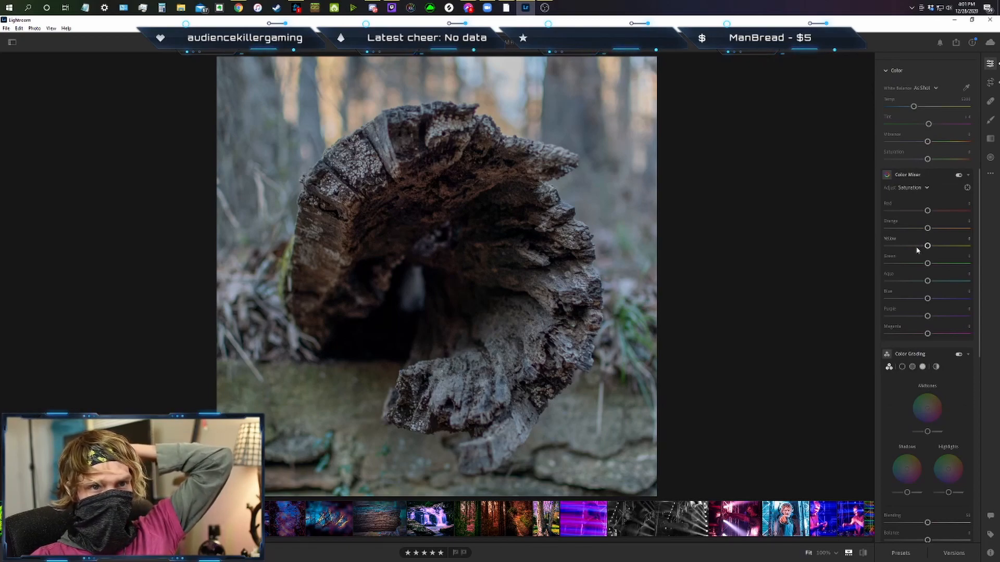
scroll(915, 219, "up", 2)
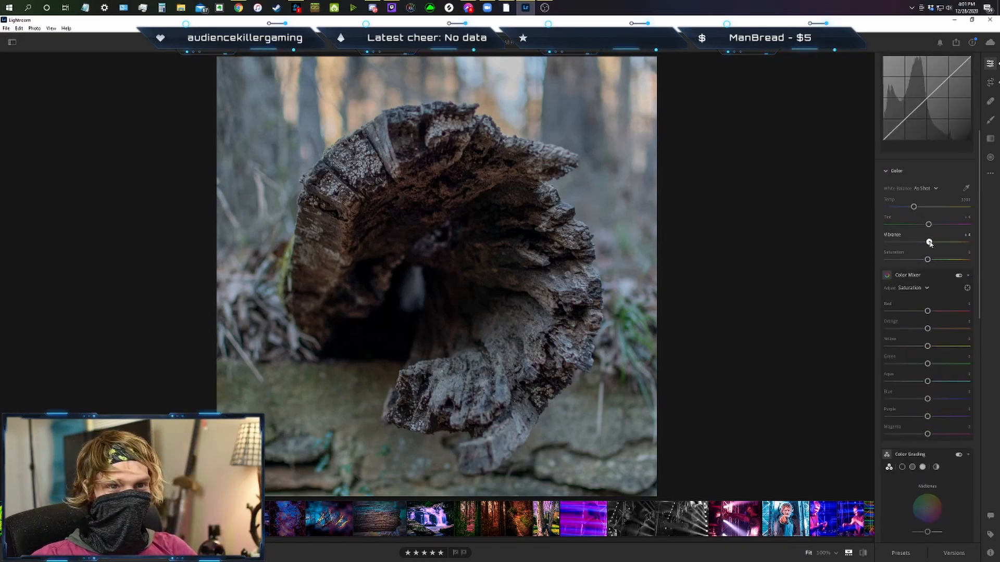
left_click_drag(933, 244, 949, 246)
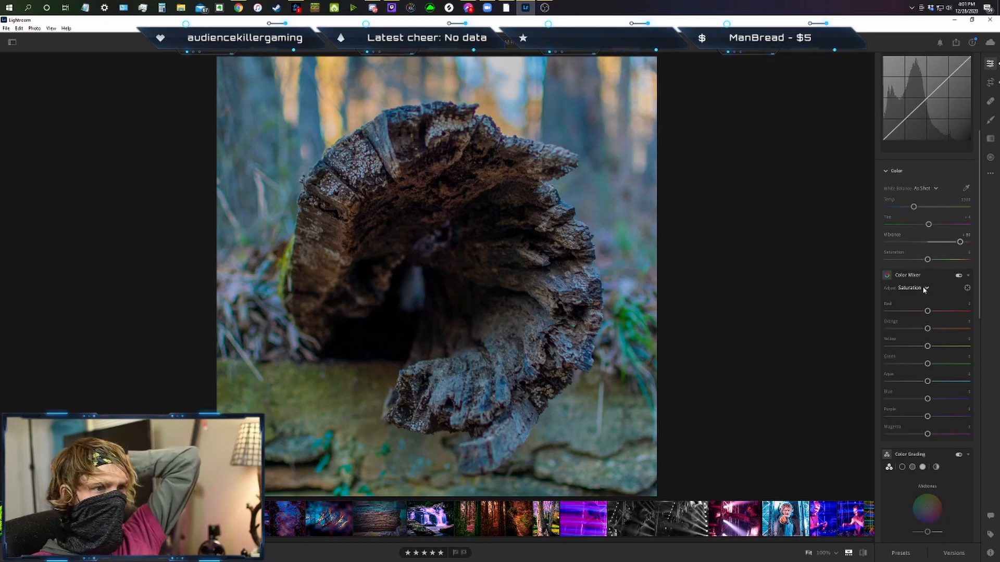
left_click_drag(914, 208, 928, 225)
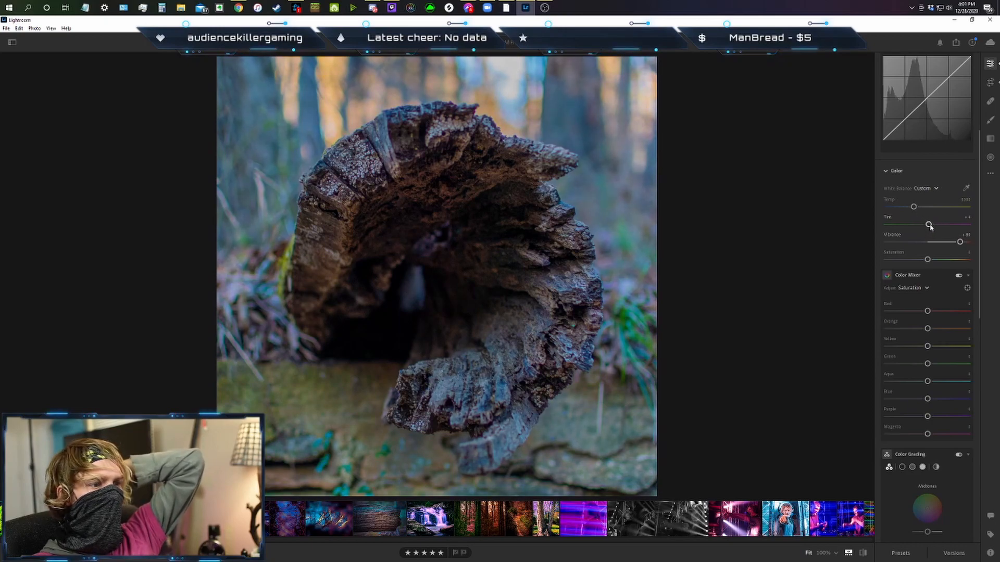
Use targeted hue adjustment in the Color Mixer to shift blues slightly toward aqua, yellows and greens toward deeper green, and oranges toward red.
left_click(926, 289)
left_click(911, 303)
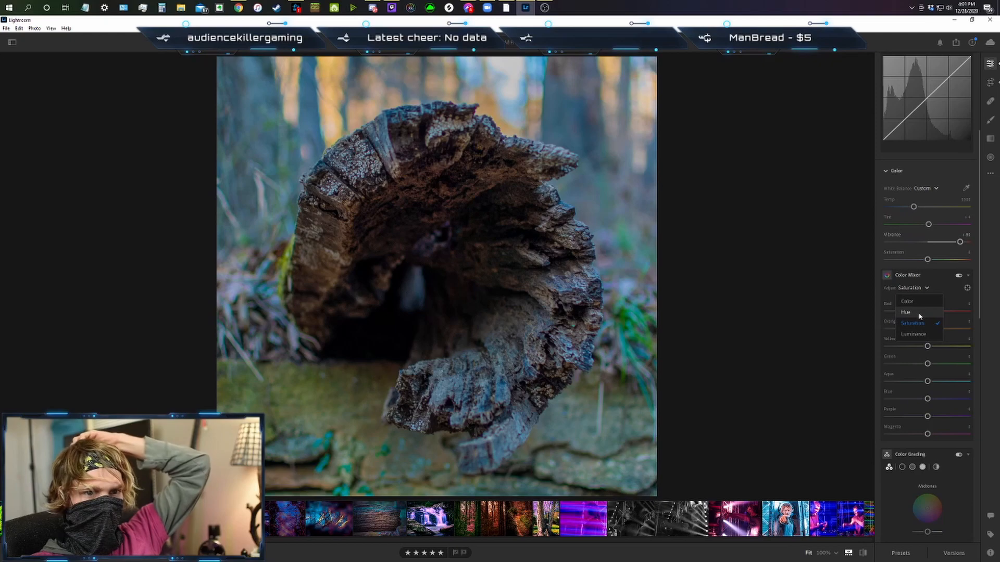
left_click(967, 288)
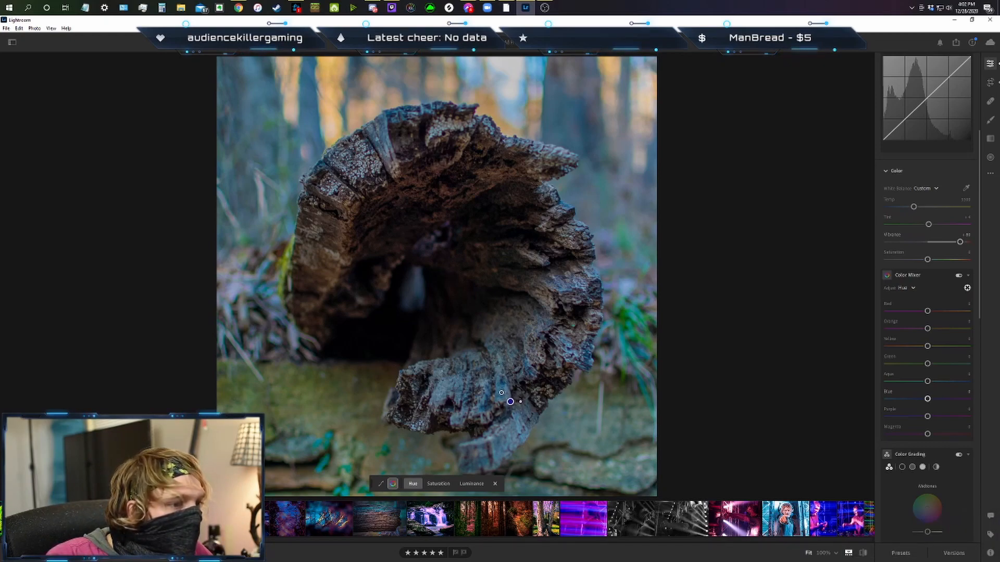
left_click(501, 393)
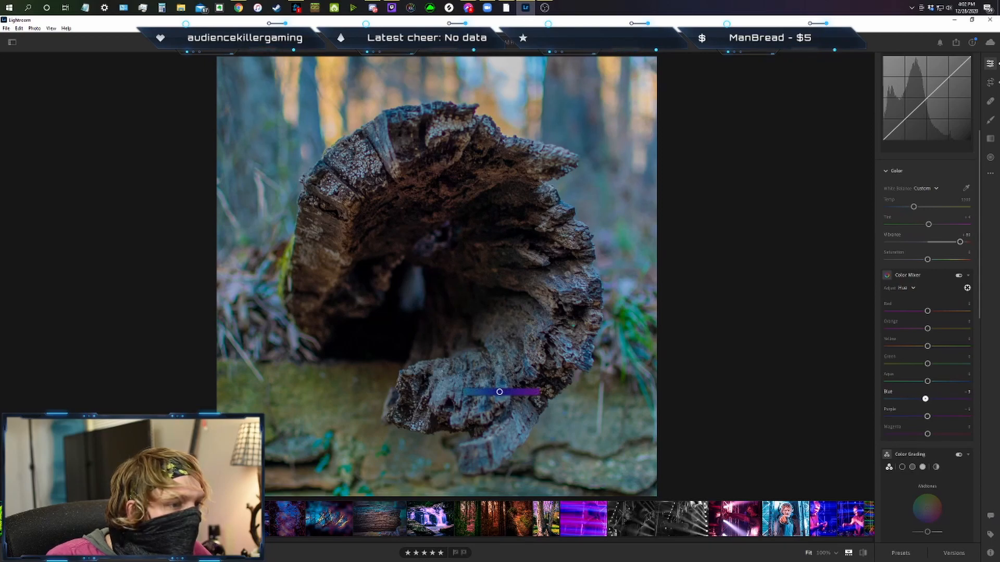
left_click_drag(491, 392, 510, 402)
mouse_move(305, 390)
left_mouse_down()
mouse_move(293, 390)
mouse_move(328, 390)
mouse_move(320, 388)
left_mouse_up()
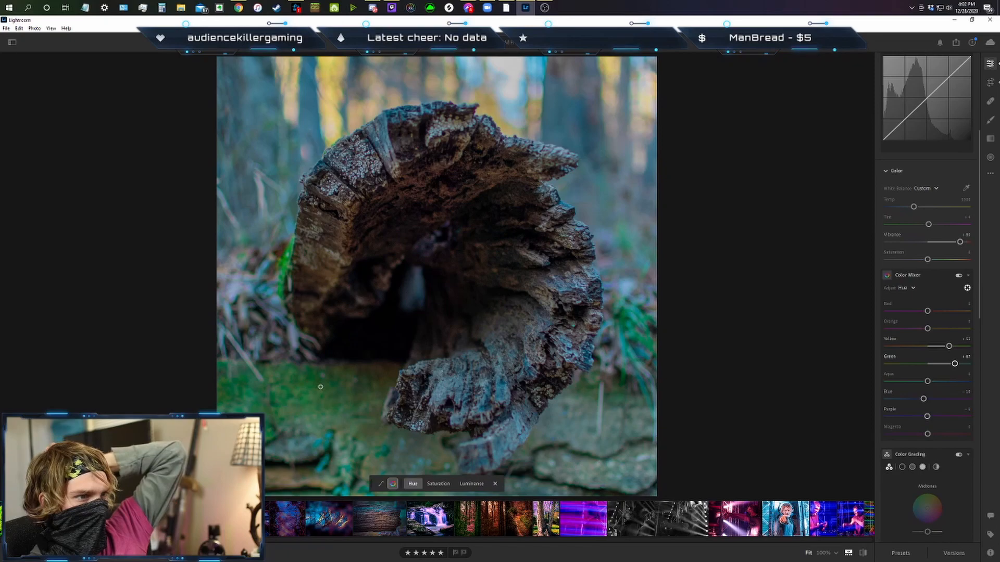
mouse_move(338, 243)
left_mouse_down()
mouse_move(358, 243)
mouse_move(321, 242)
left_mouse_up()
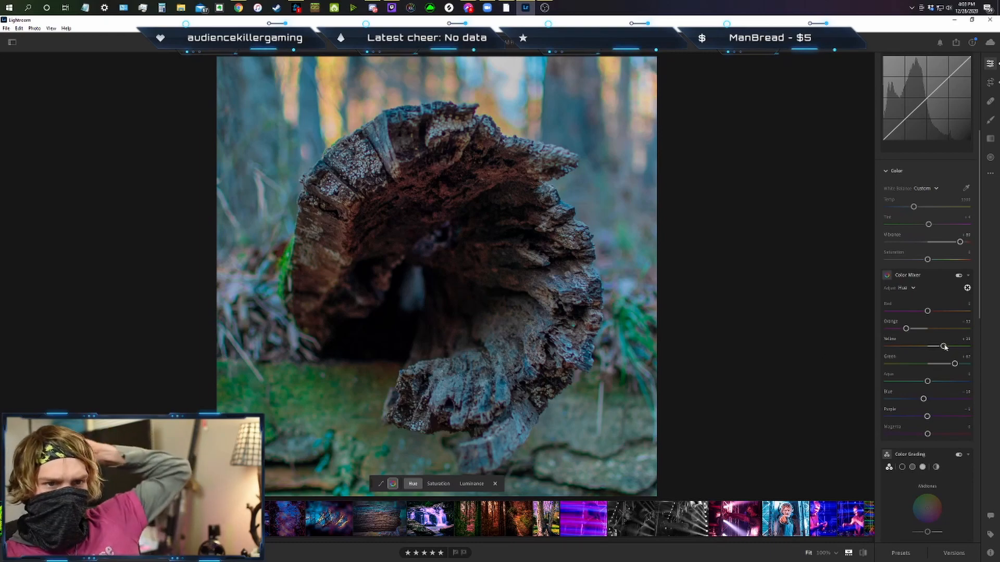
Raise the photo's texture effect to about +80.
scroll(941, 344, "down", 4)
scroll(941, 341, "down", 4)
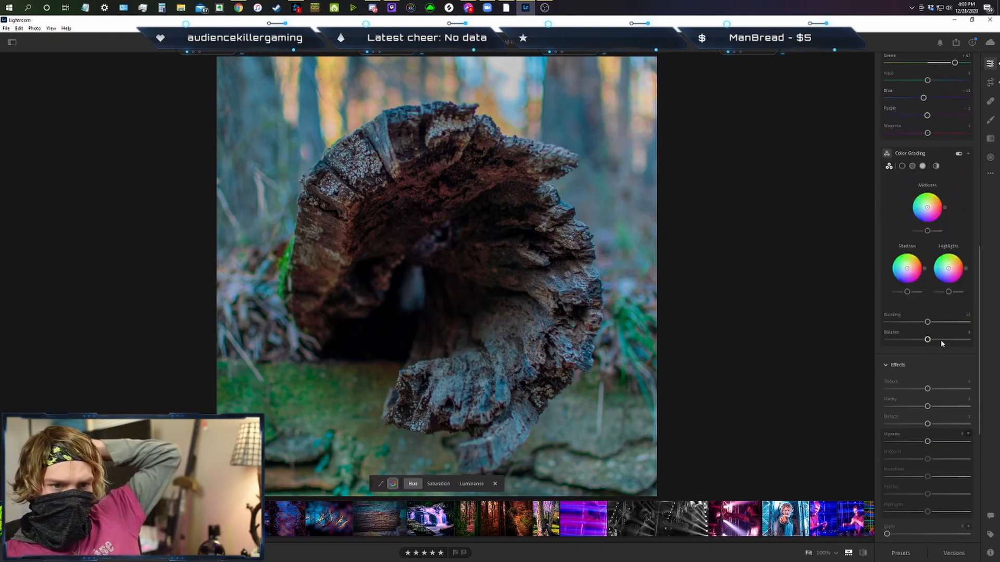
left_click_drag(930, 289, 962, 295)
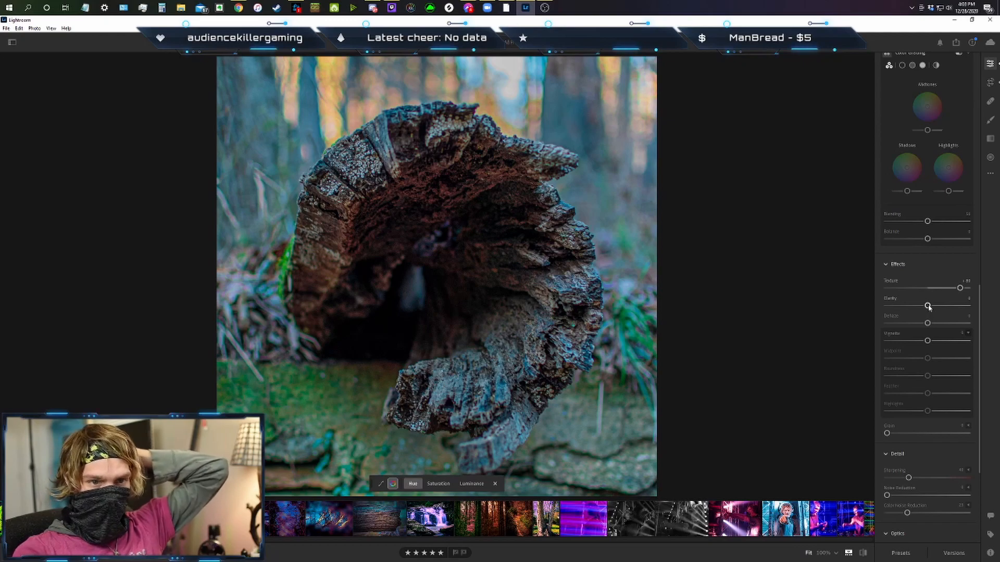
Raise the photo's clarity to about +57 and set noise reduction to 100.
left_click_drag(929, 308, 947, 311)
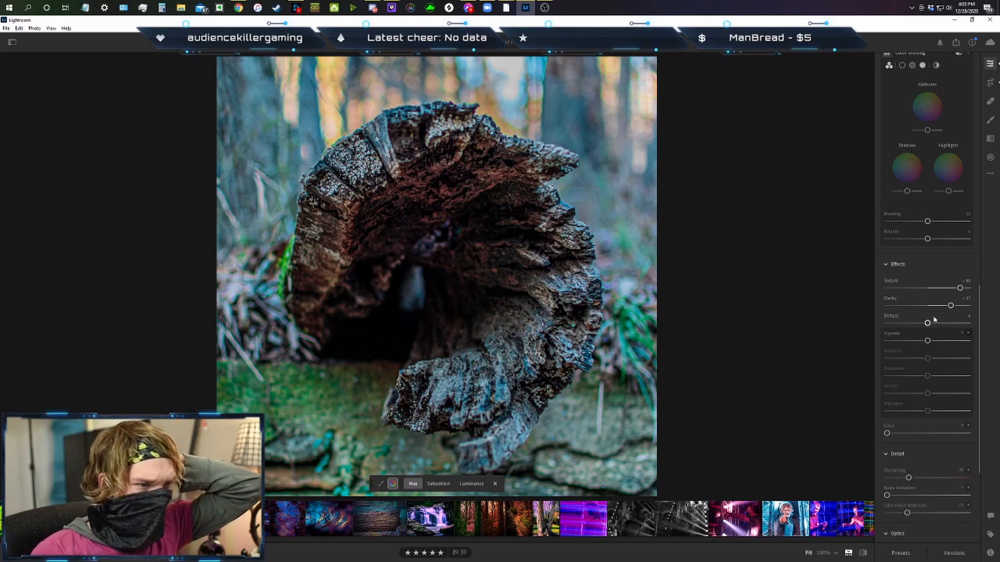
scroll(934, 319, "down", 2)
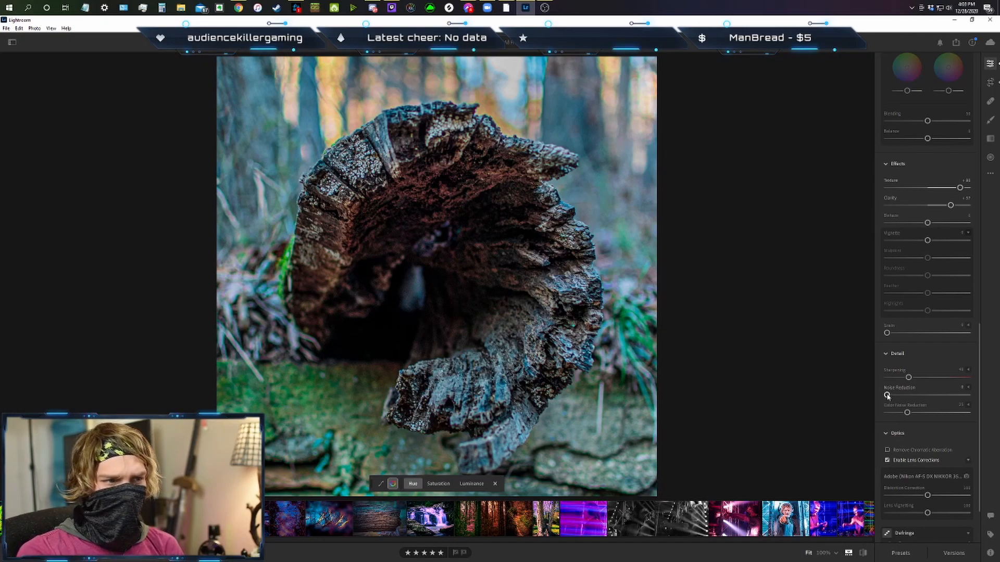
left_click_drag(887, 396, 994, 401)
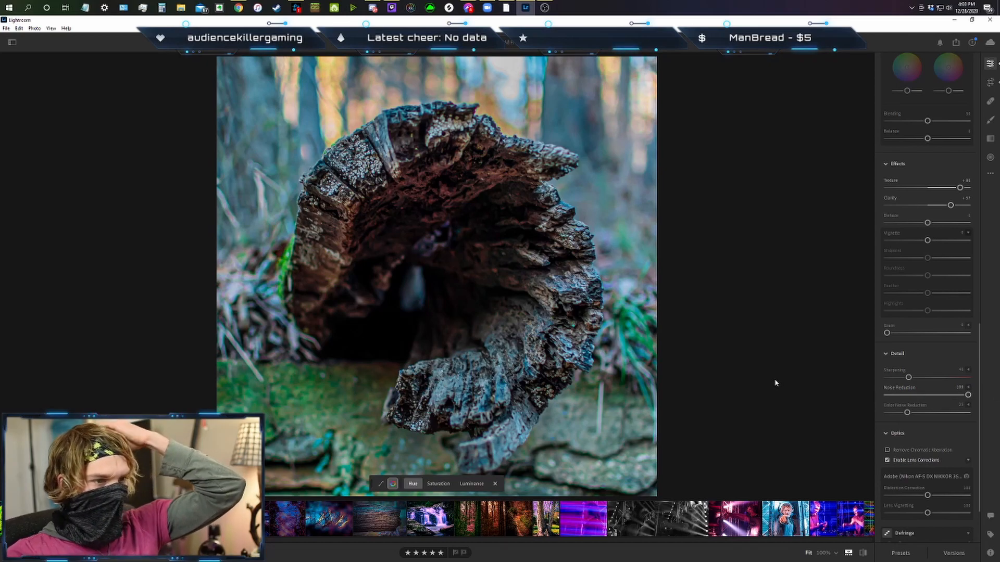
Set the dehaze effect to about +17 and raise the colour saturation to about +31.
scroll(928, 342, "down", 2)
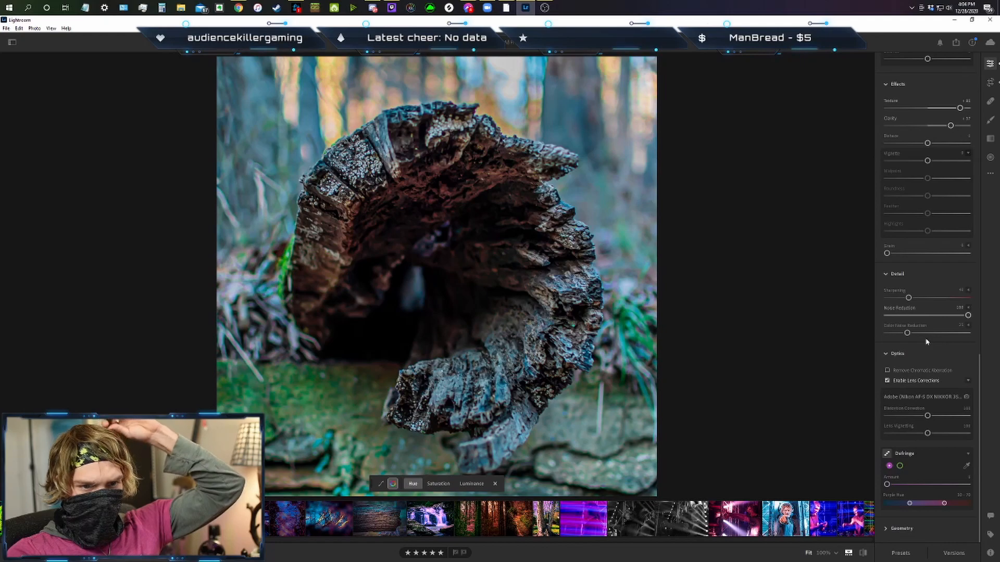
scroll(927, 342, "up", 3)
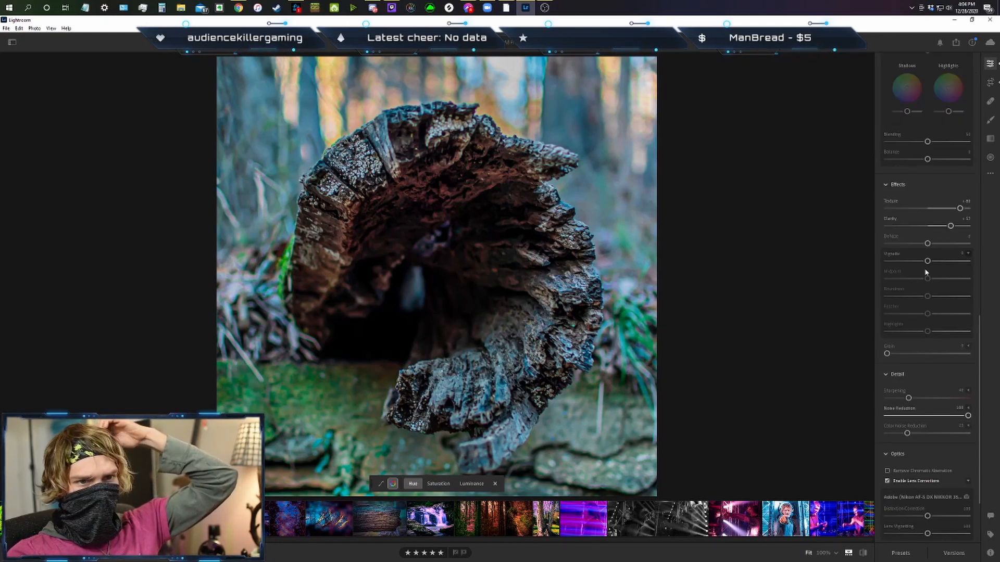
left_click_drag(929, 245, 937, 246)
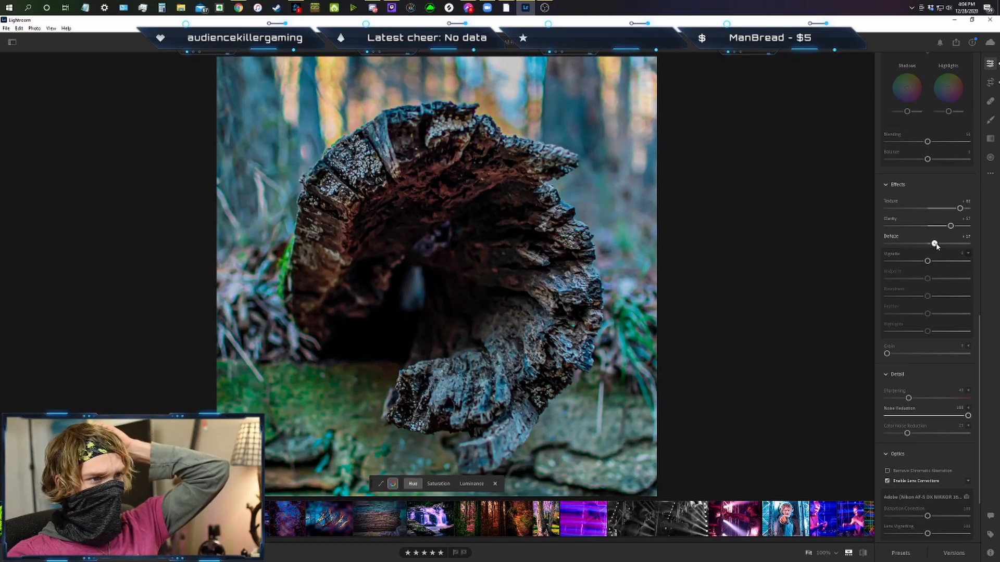
scroll(936, 248, "up", 15)
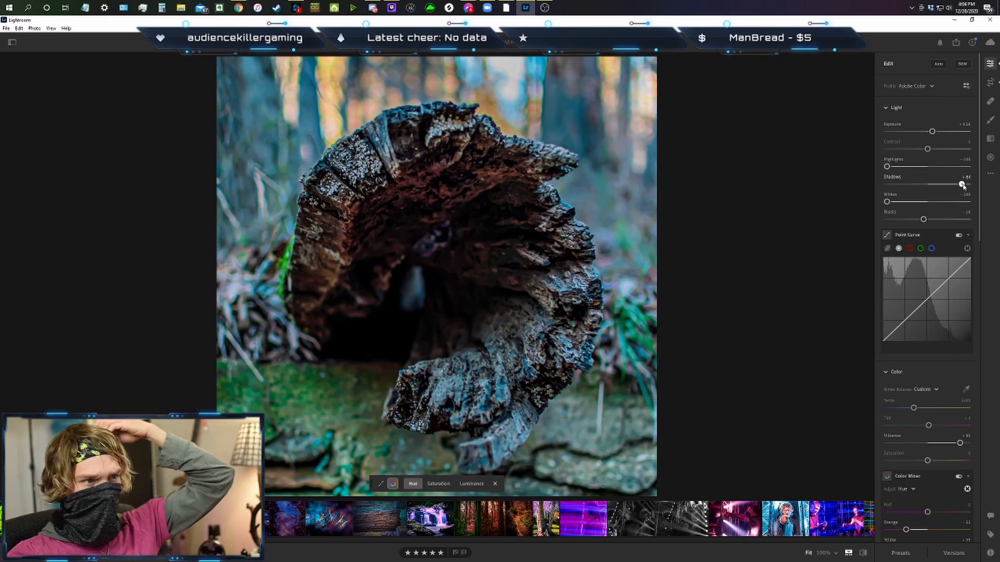
scroll(929, 276, "down", 4)
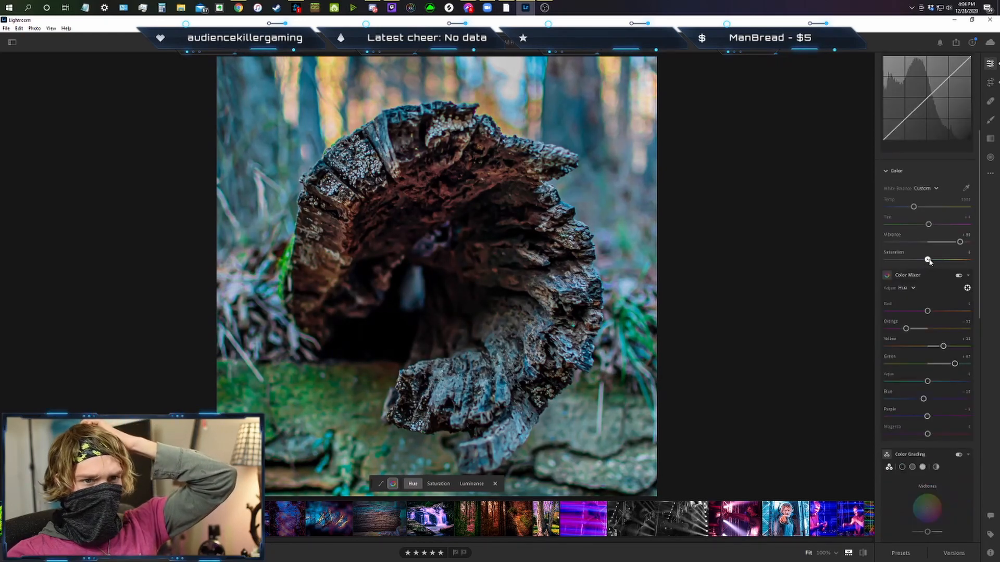
left_click_drag(929, 261, 934, 262)
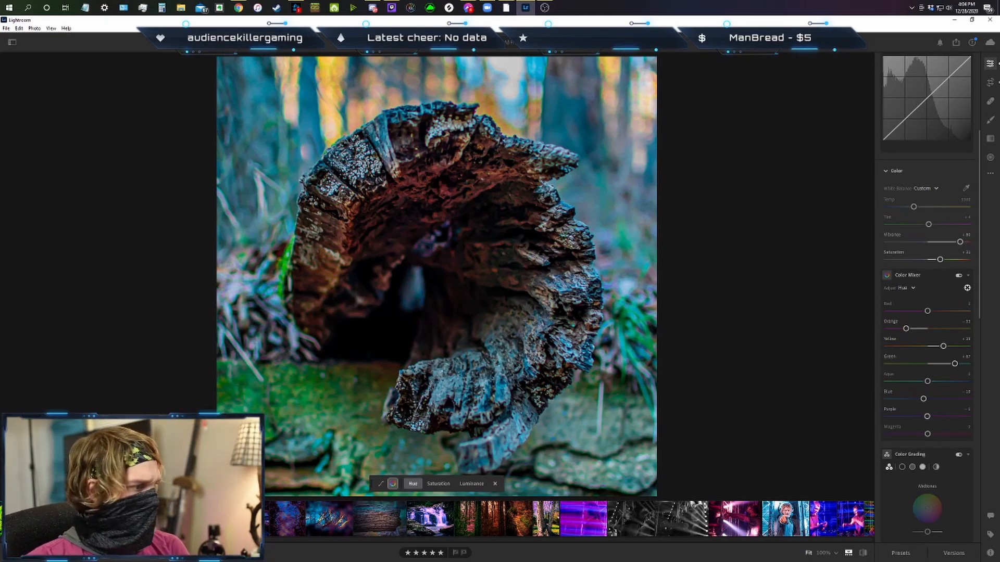
Use Color Grading to tint the midtones green, shadows blue and highlights pinkish red, and compare the result with the earlier edited version.
key("Left")
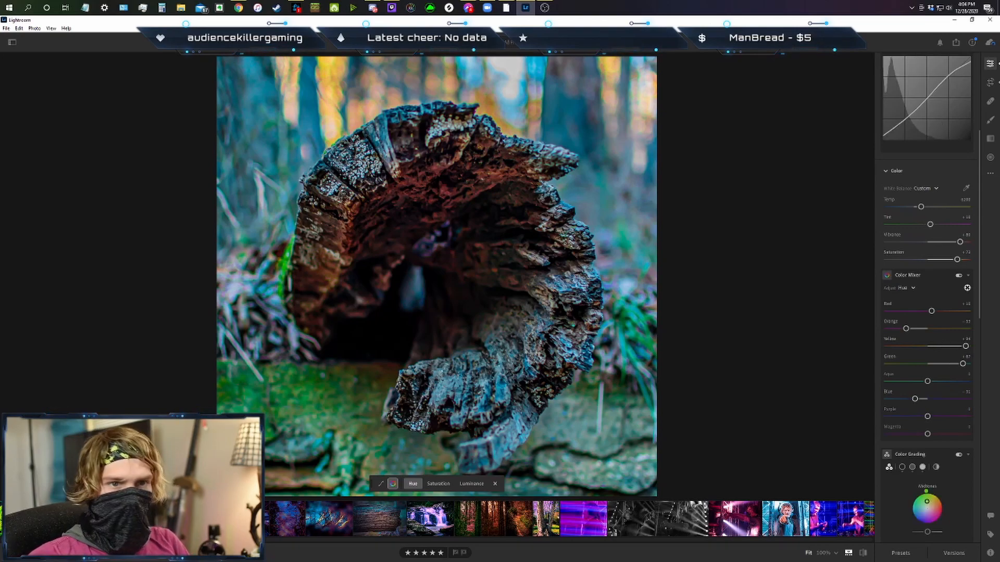
scroll(898, 370, "down", 2)
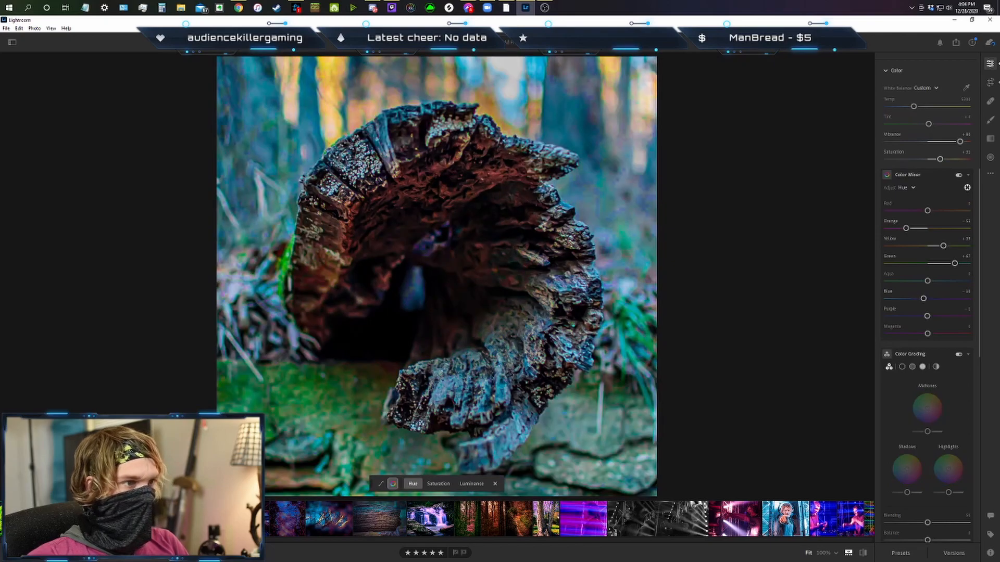
mouse_move(928, 410)
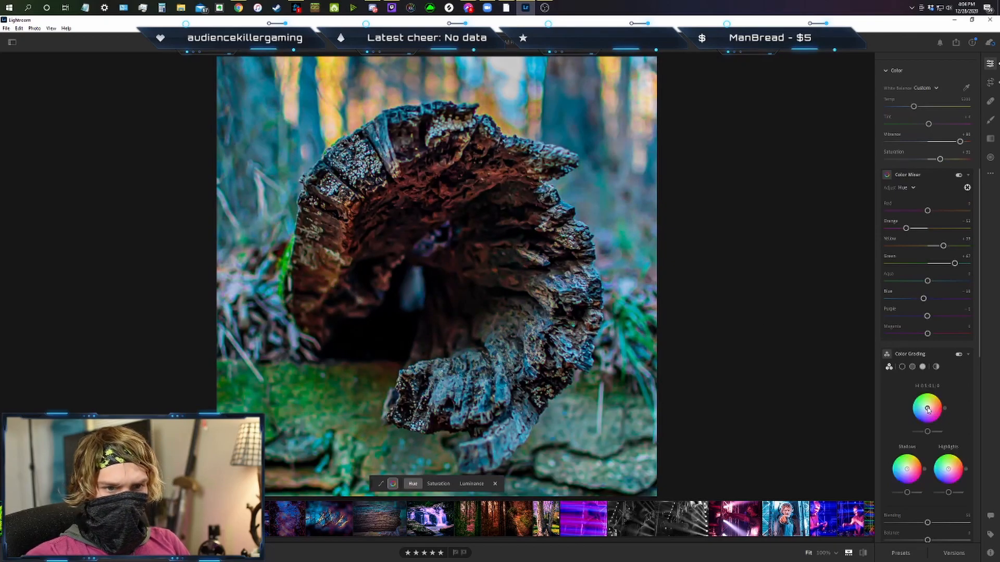
left_click_drag(928, 410, 927, 408)
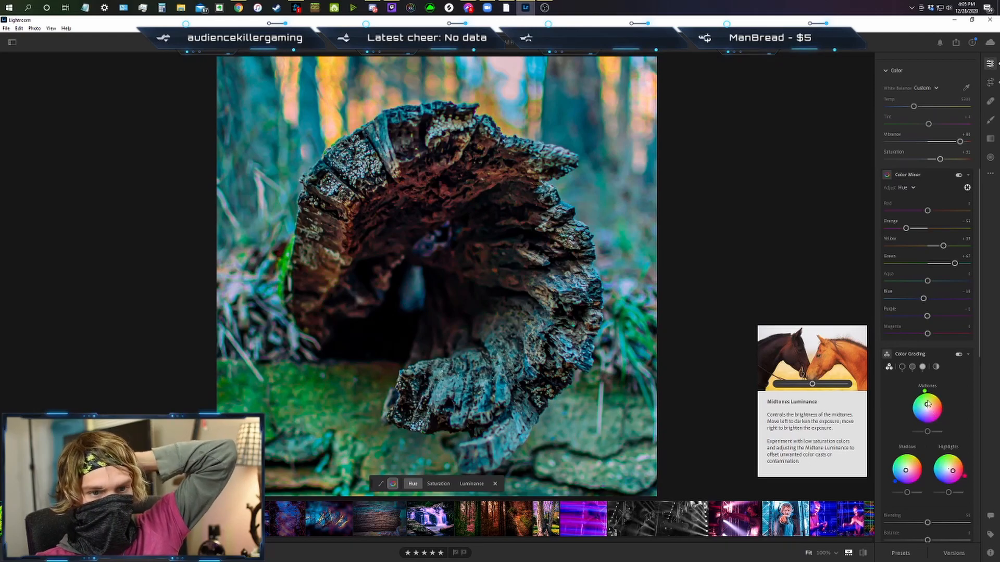
left_click_drag(928, 405, 927, 402)
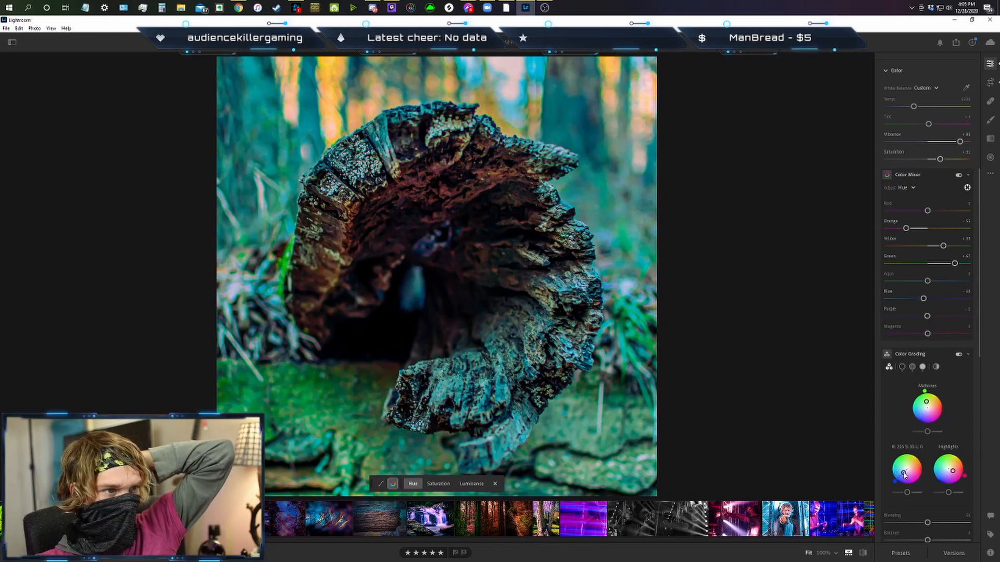
left_click_drag(951, 471, 964, 477)
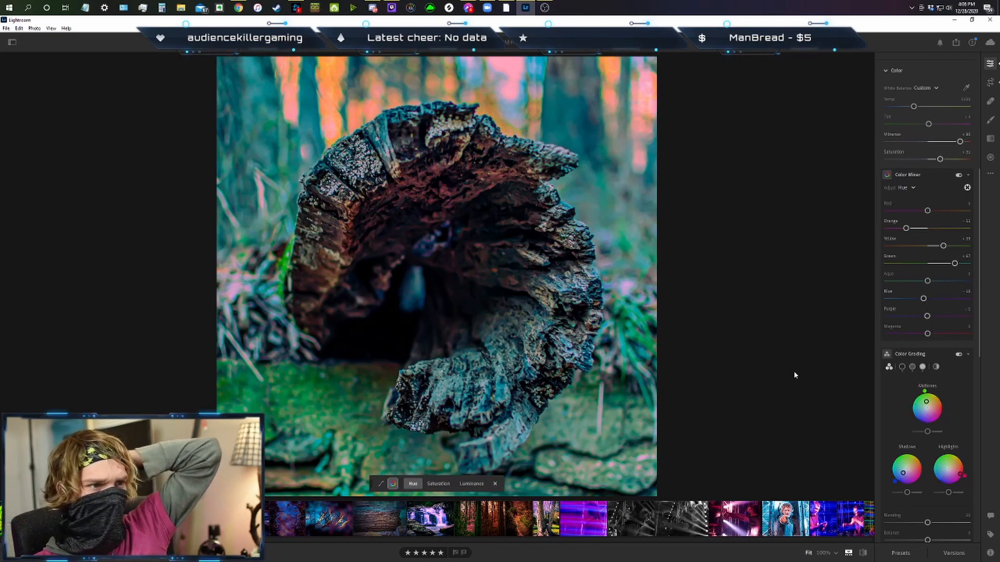
key("Right")
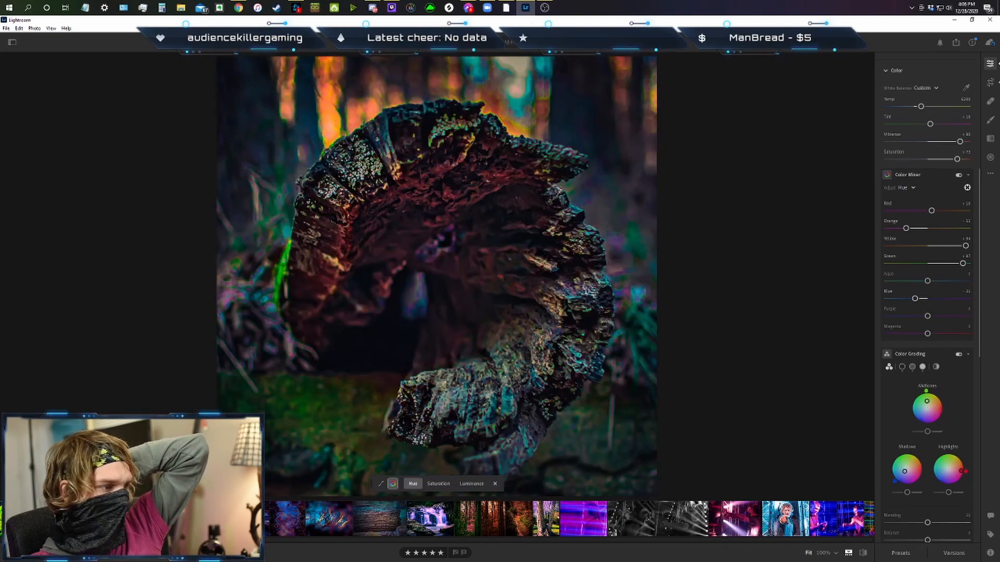
key("Right")
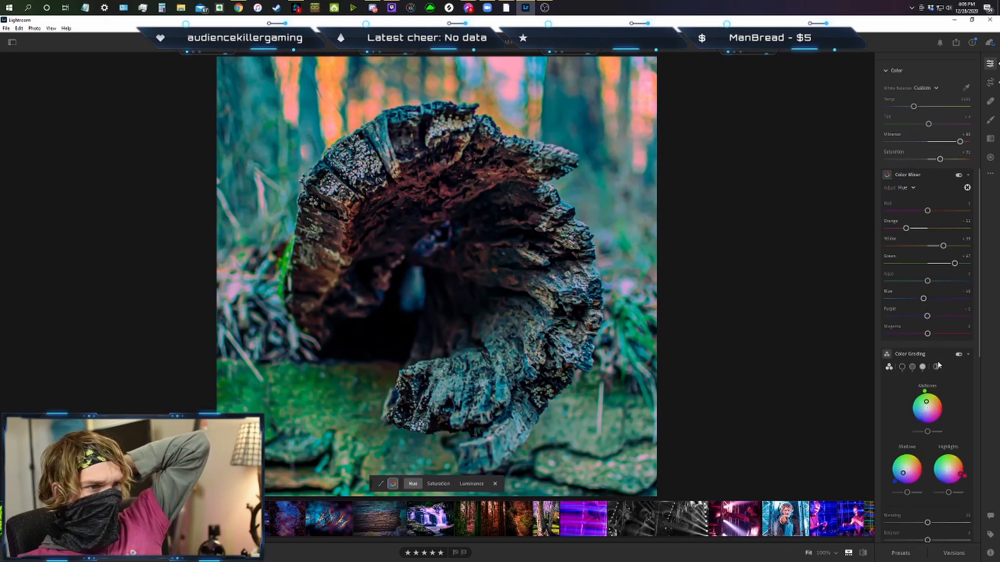
Raise dehaze to about +41 and darken the photo's edges with a vignette of about -83.
scroll(941, 369, "down", 4)
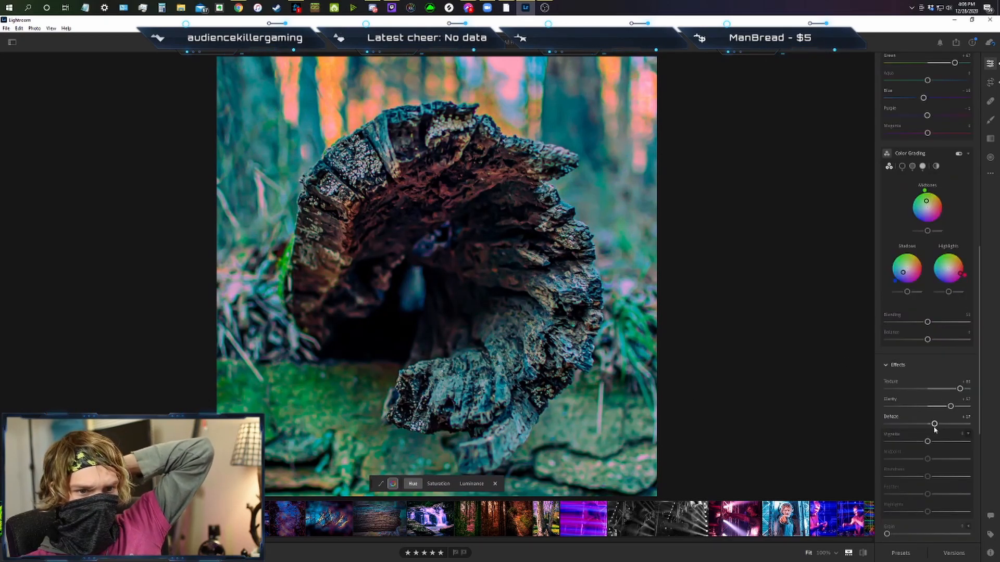
left_click_drag(946, 425, 948, 425)
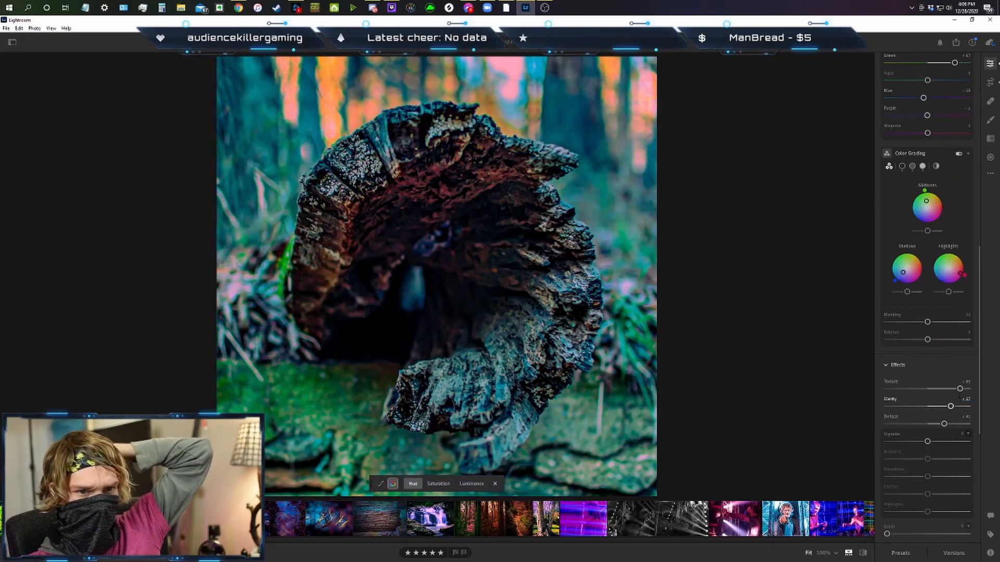
scroll(934, 380, "down", 2)
left_click_drag(928, 341, 908, 342)
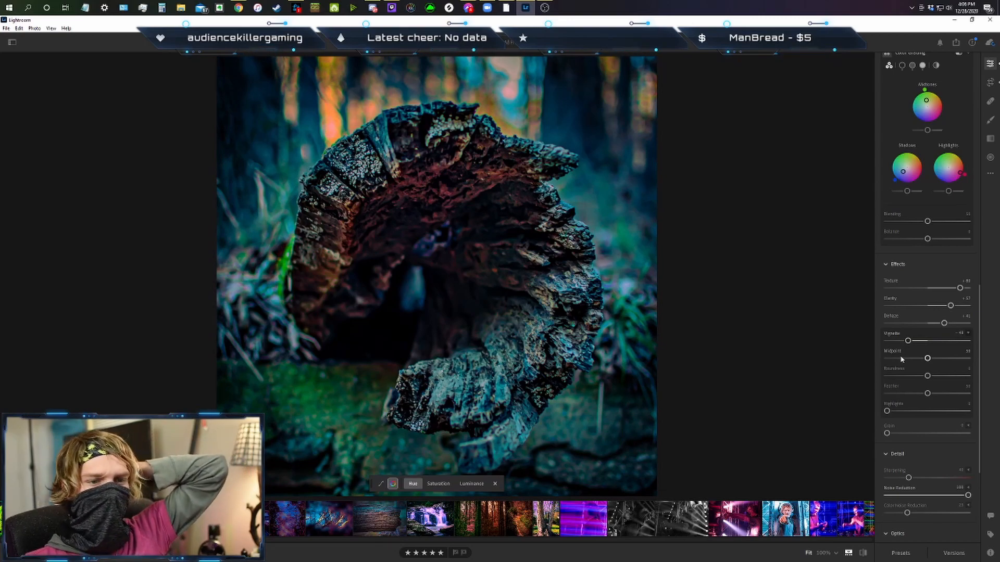
left_click_drag(908, 342, 894, 342)
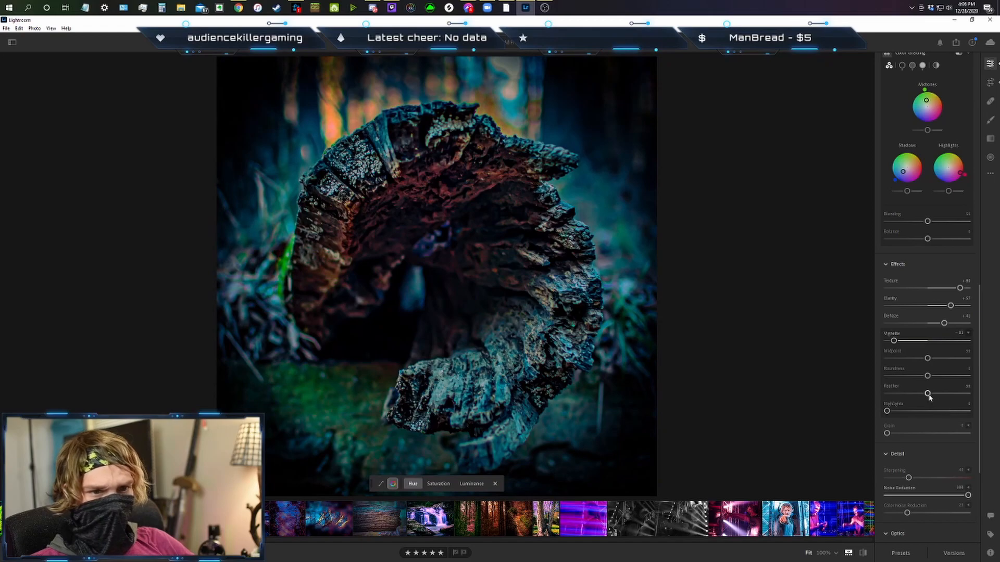
Shape the vignette at zero feather with midpoint about 33 and roundness about +35, reset the feather, and set the vignette amount to about -33.
left_click_drag(927, 395, 767, 406)
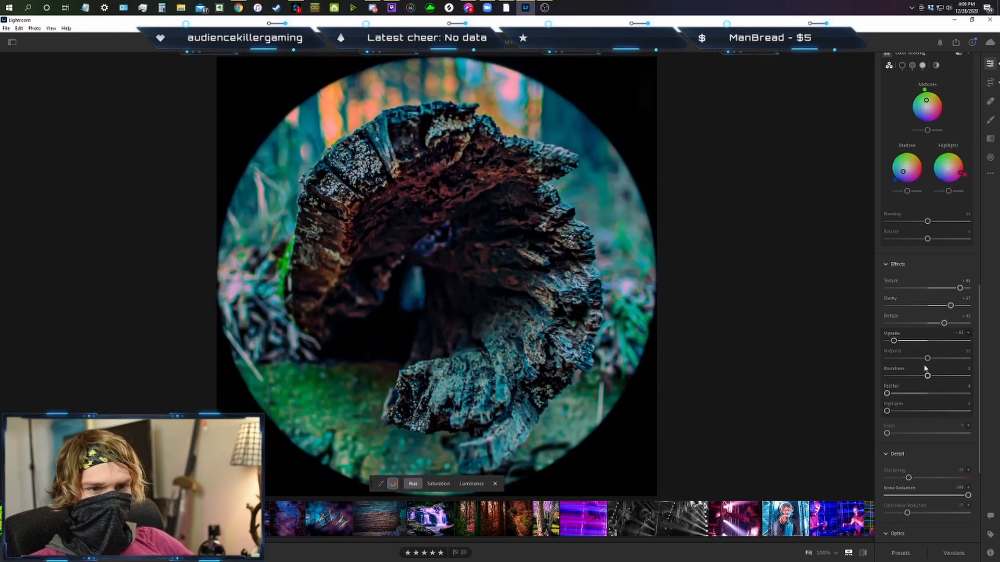
left_click_drag(928, 359, 944, 383)
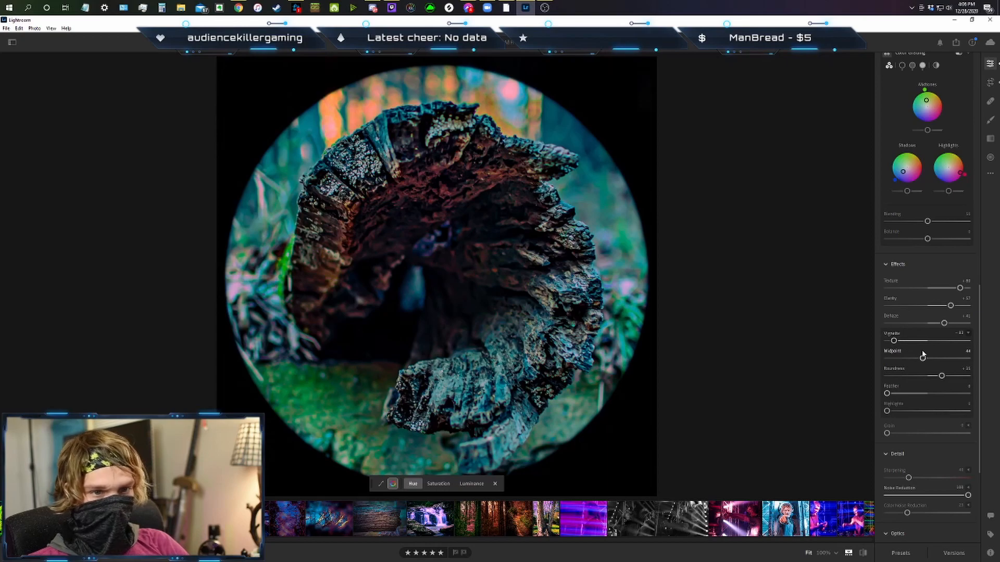
left_click_drag(923, 359, 914, 359)
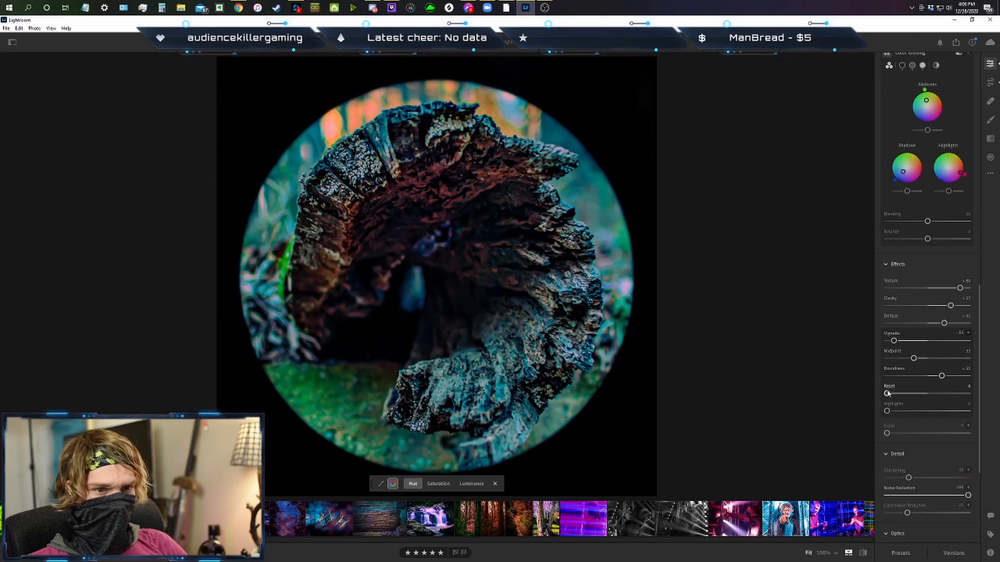
left_click_drag(887, 395, 886, 394)
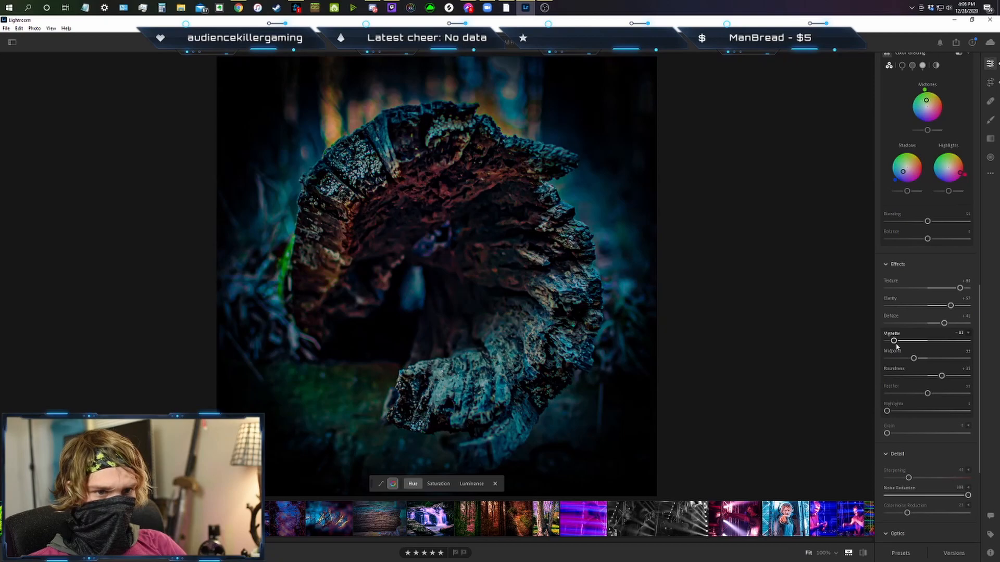
double_click(894, 341)
left_click_drag(928, 341, 914, 341)
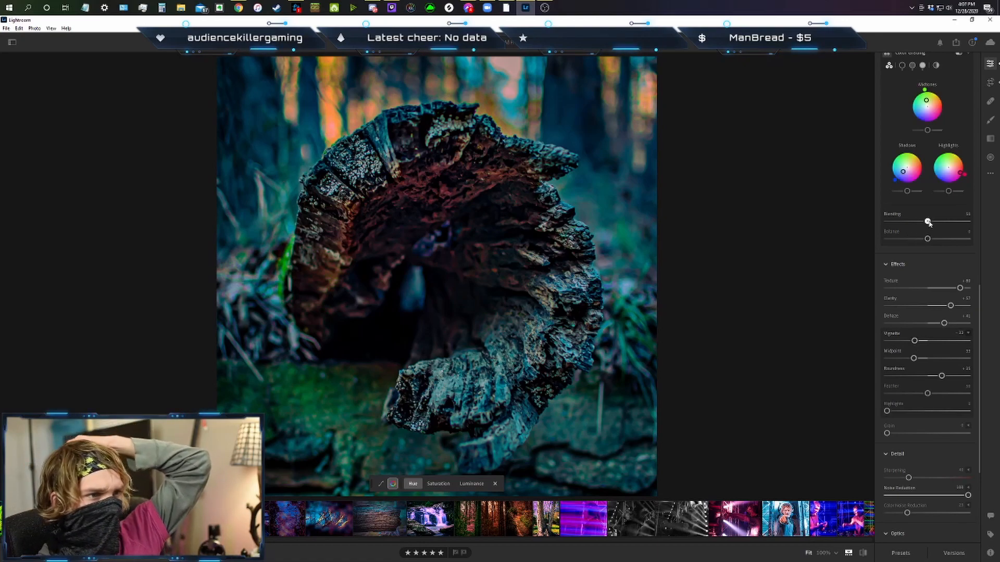
Set the Color Grading blending to about 63 and the balance to about +38.
left_click_drag(927, 239, 943, 240)
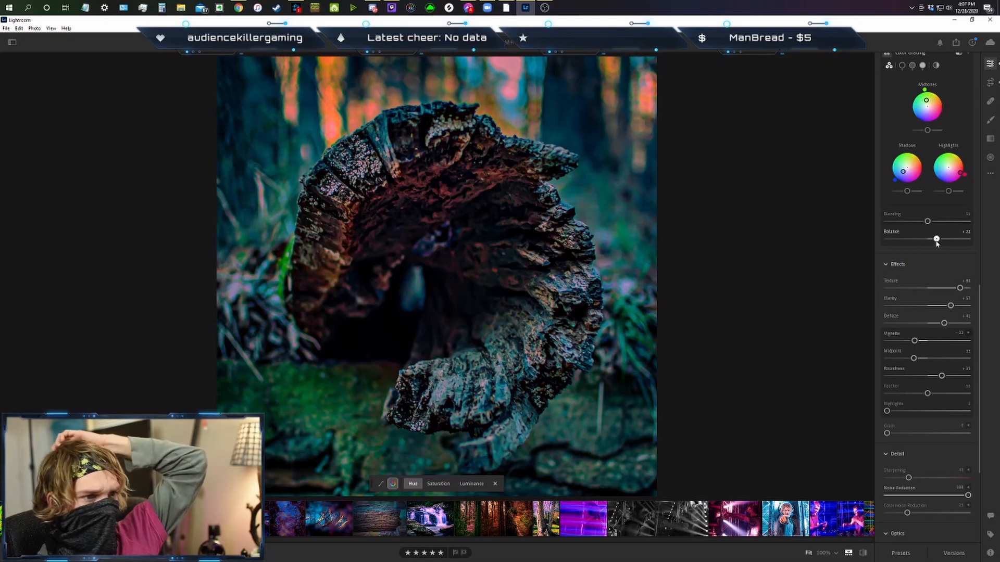
double_click(943, 239)
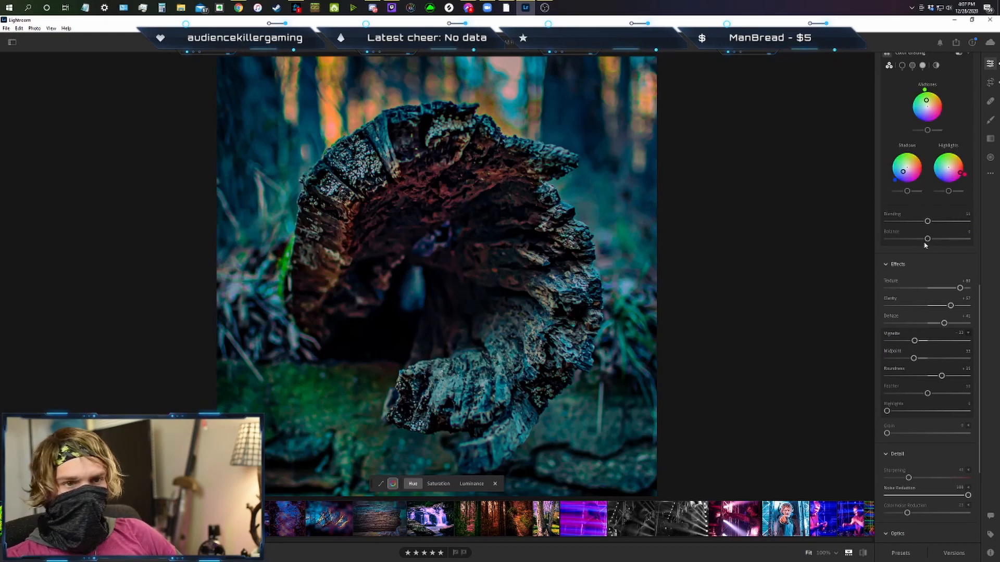
left_click_drag(928, 239, 945, 239)
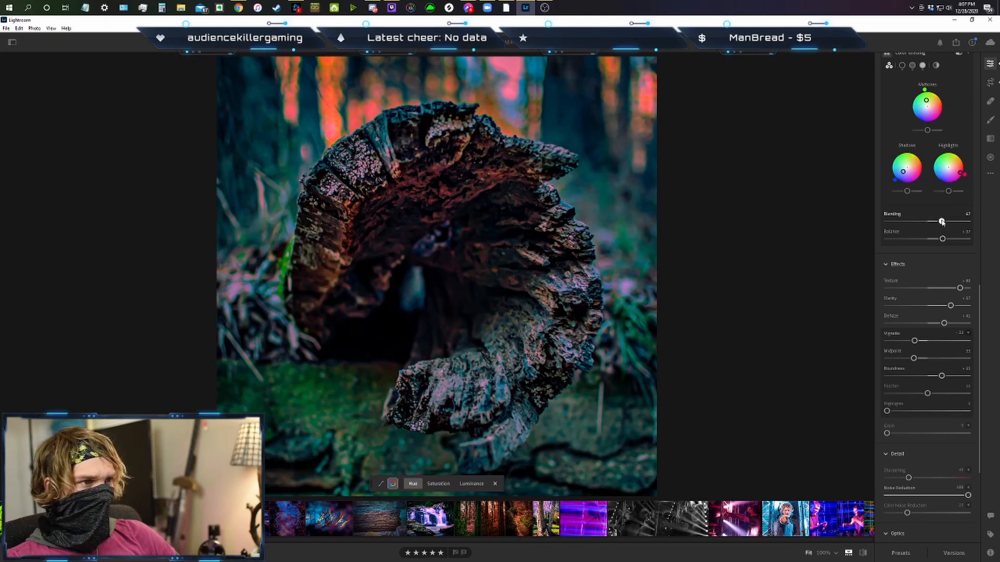
mouse_move(946, 222)
left_mouse_down()
mouse_move(890, 222)
mouse_move(947, 240)
left_mouse_up()
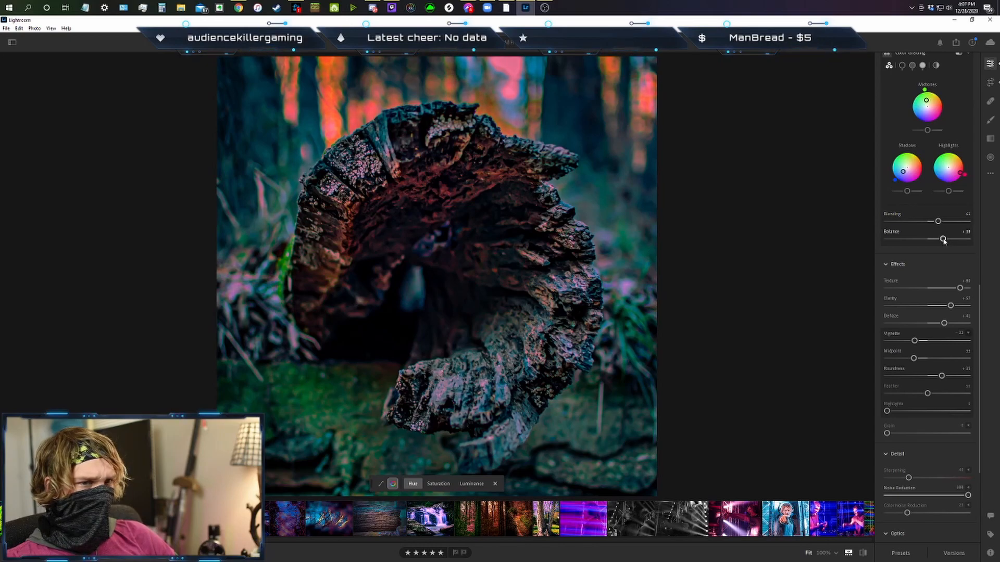
Set Color Mixer hues to about yellow +67, green +99, aqua +48, blue +29 and purple -67, and compare with the earlier edited version.
scroll(914, 262, "up", 3)
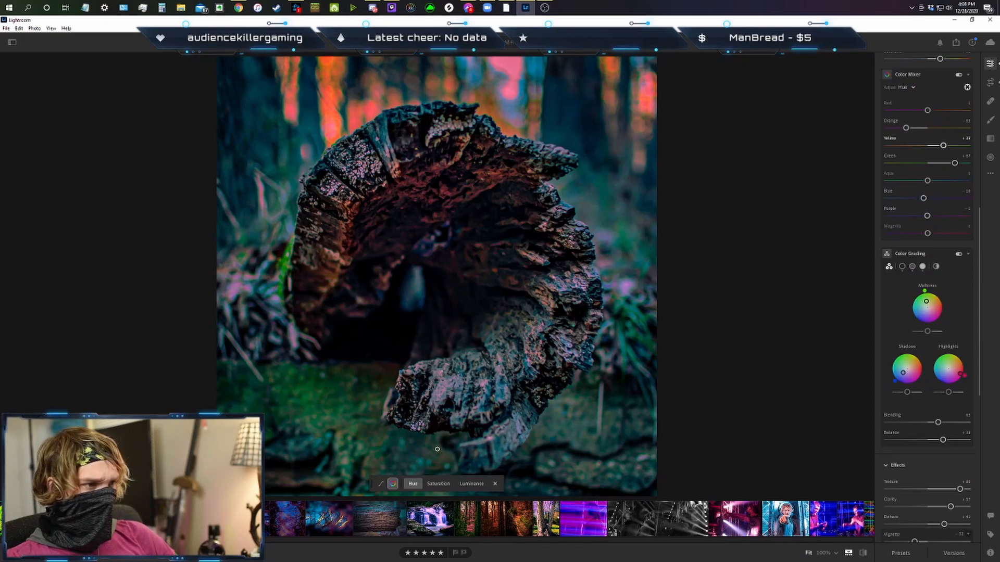
mouse_move(258, 151)
left_mouse_down()
mouse_move(249, 152)
mouse_move(275, 152)
left_mouse_up()
left_click_drag(285, 262, 319, 262)
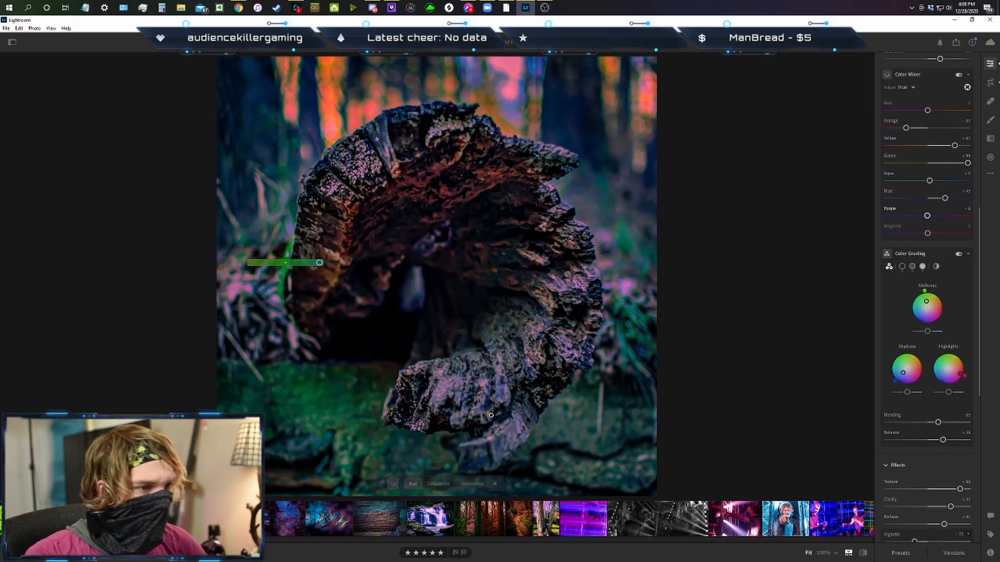
left_click_drag(501, 391, 511, 391)
left_click_drag(929, 181, 948, 181)
left_click_drag(925, 217, 901, 218)
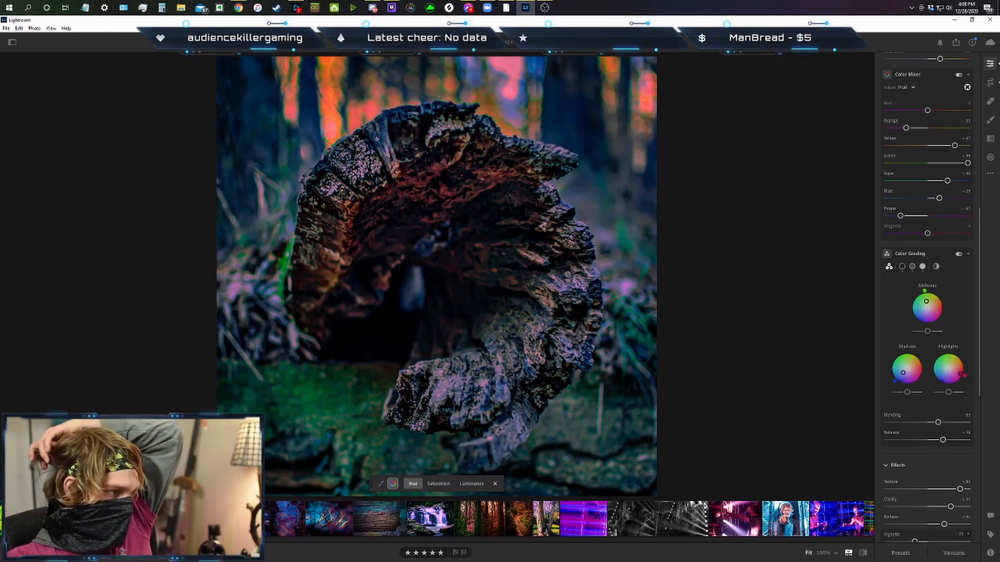
key("Right")
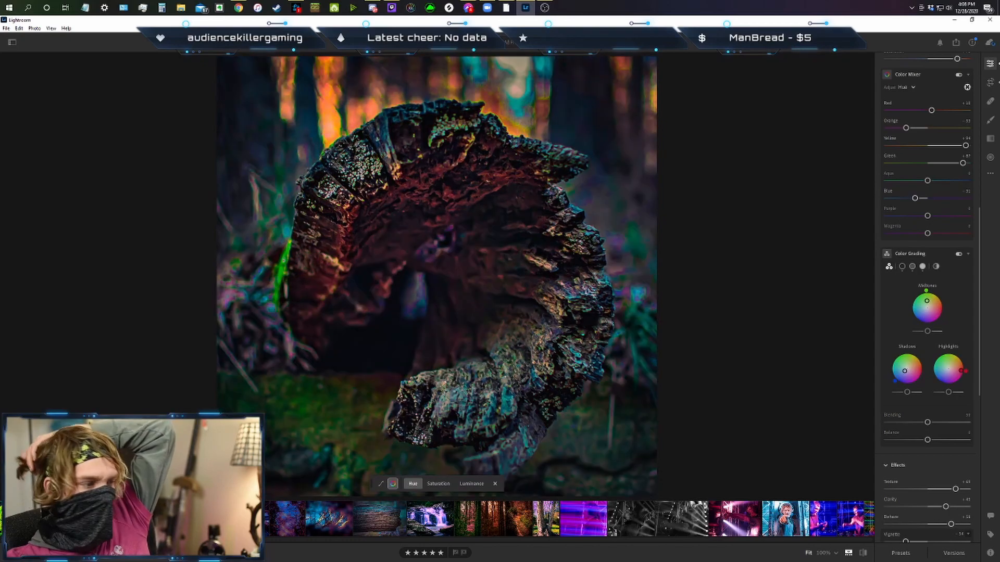
key("Left")
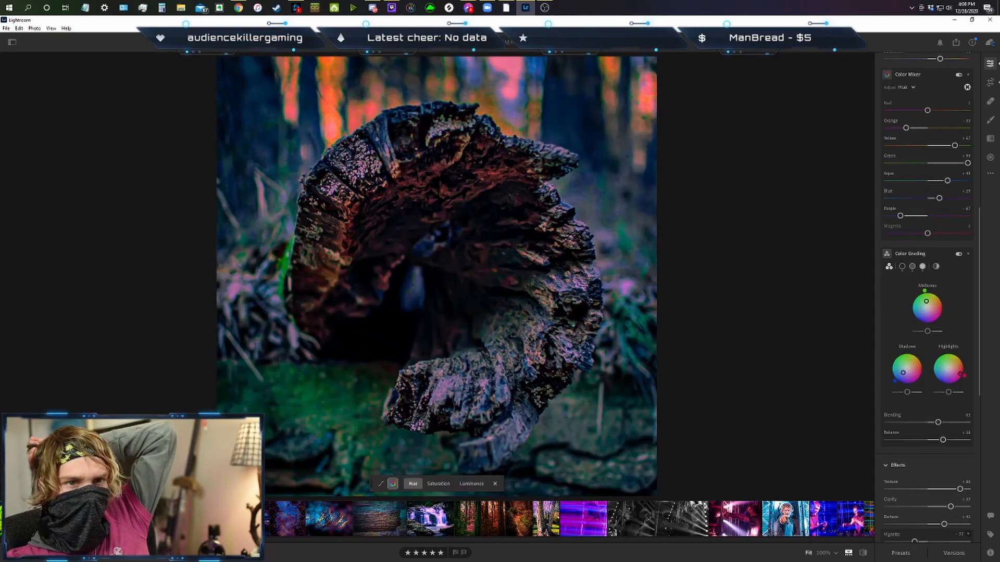
Reset the purple hue, set blue to about -20 and aqua to about +22, and compare with the earlier edited version.
key("Right")
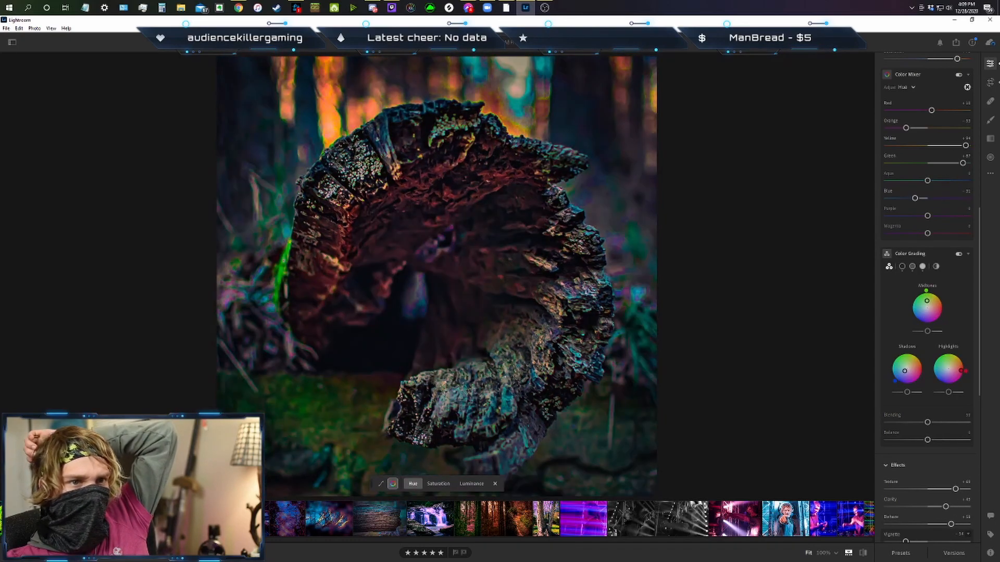
key("Left")
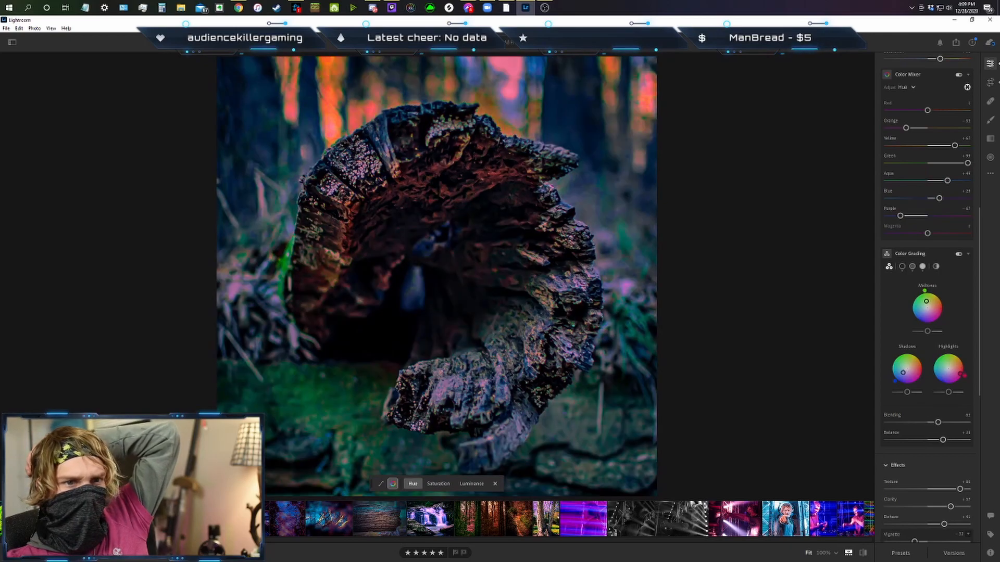
double_click(900, 215)
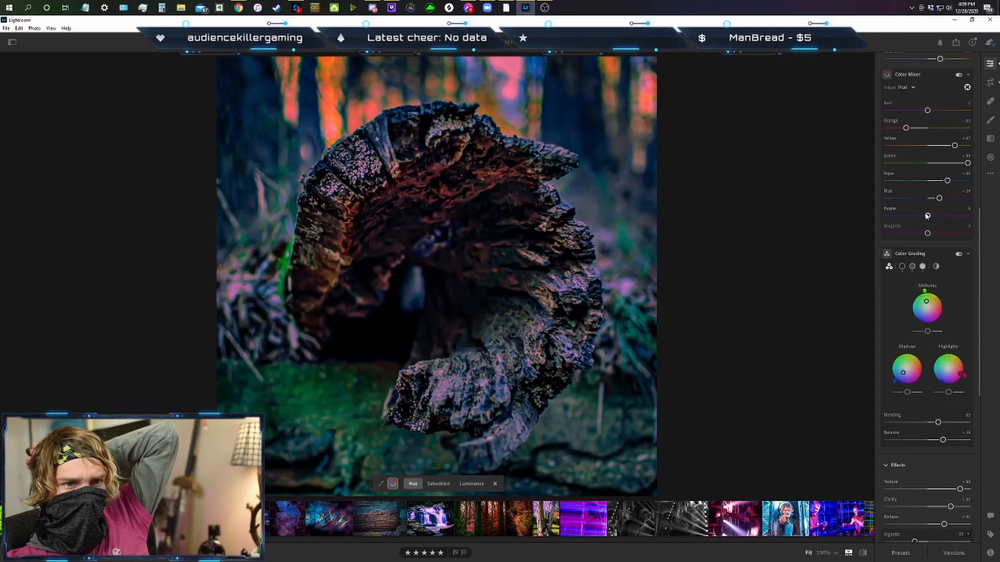
left_click_drag(939, 198, 921, 200)
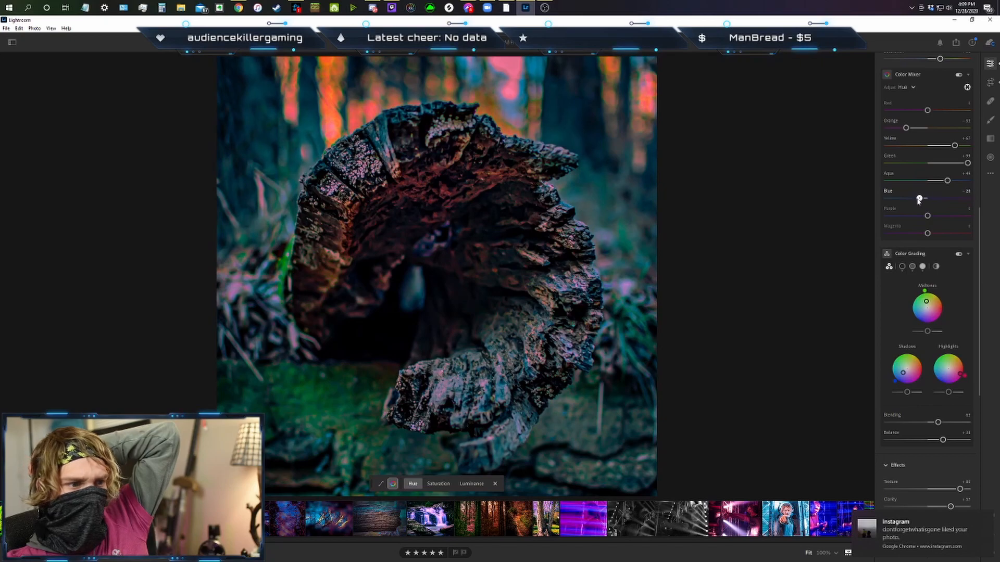
mouse_move(947, 181)
left_mouse_down()
mouse_move(916, 182)
mouse_move(936, 181)
left_mouse_up()
key("Left")
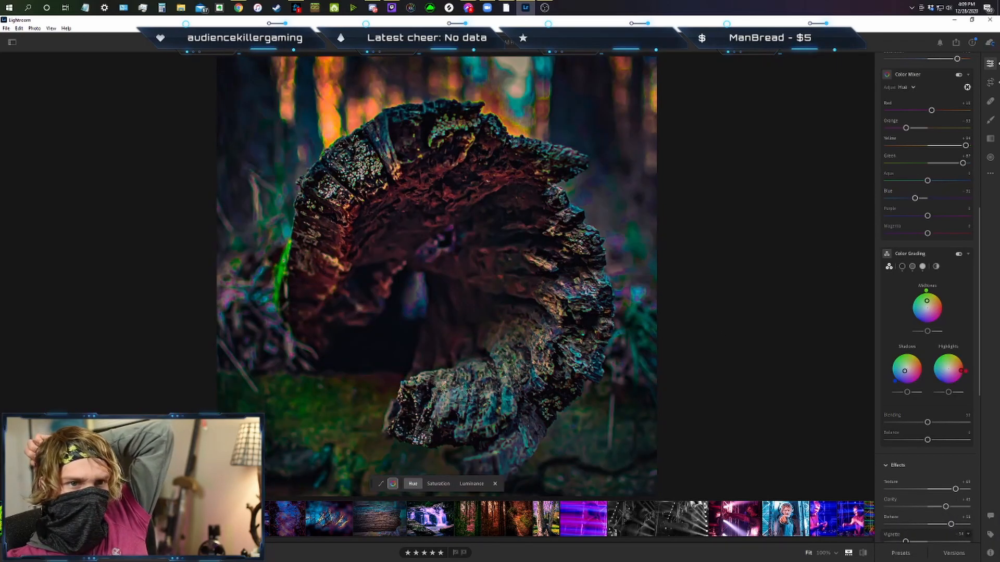
key("Right")
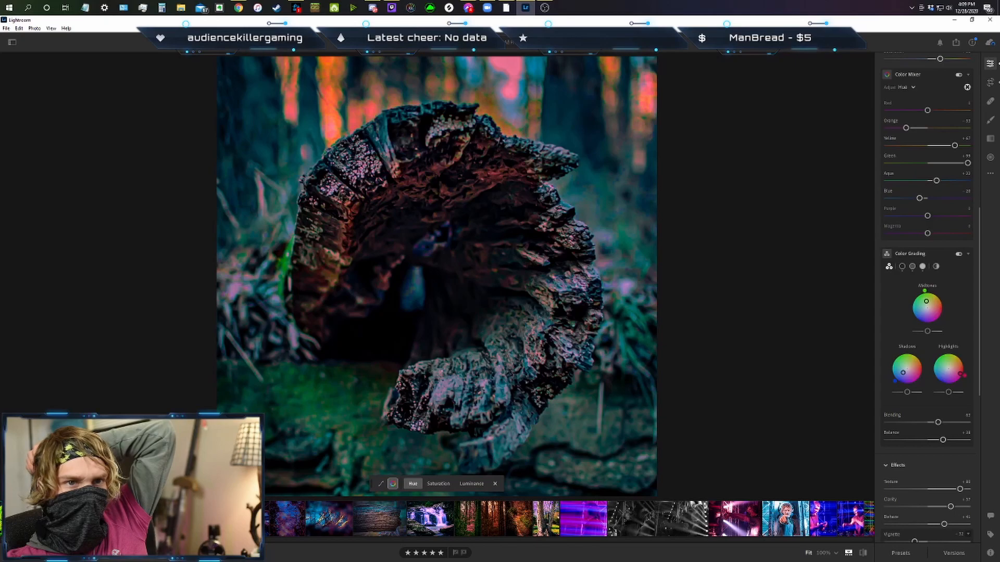
key("Left")
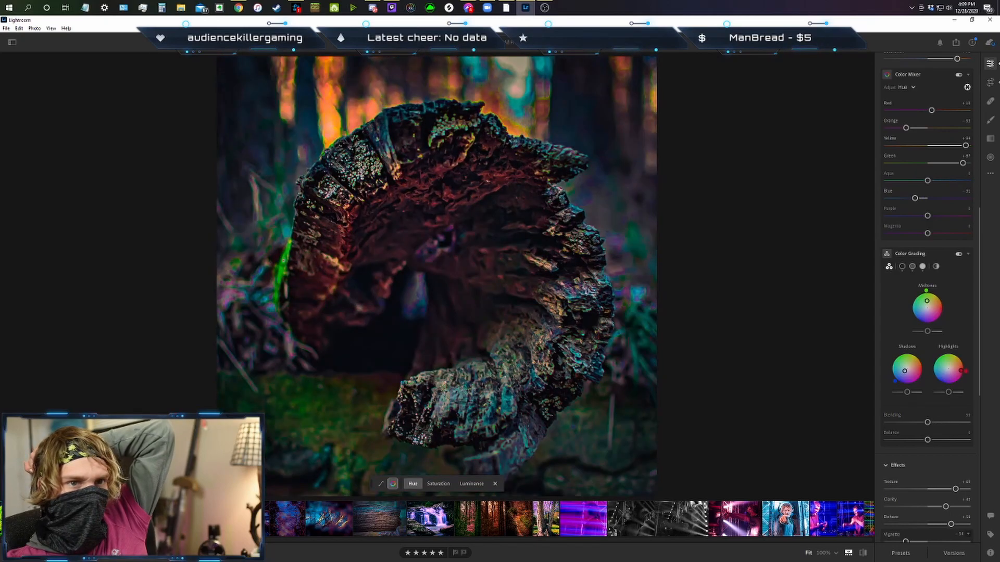
key("Right")
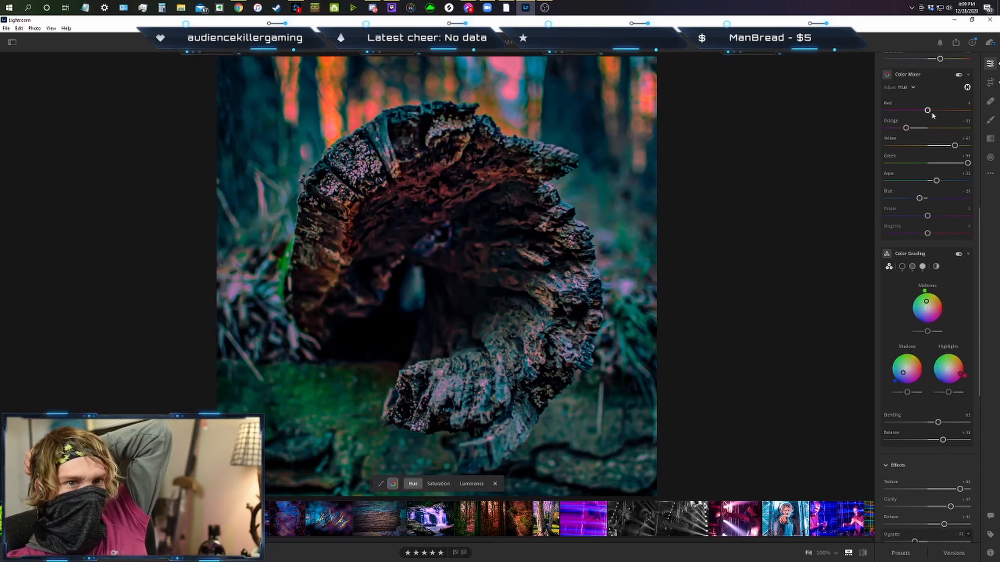
Set the hues to red about +46, yellow +100 and green about +75, reset aqua, and set Color Grading blending to about 53.
left_click(948, 112)
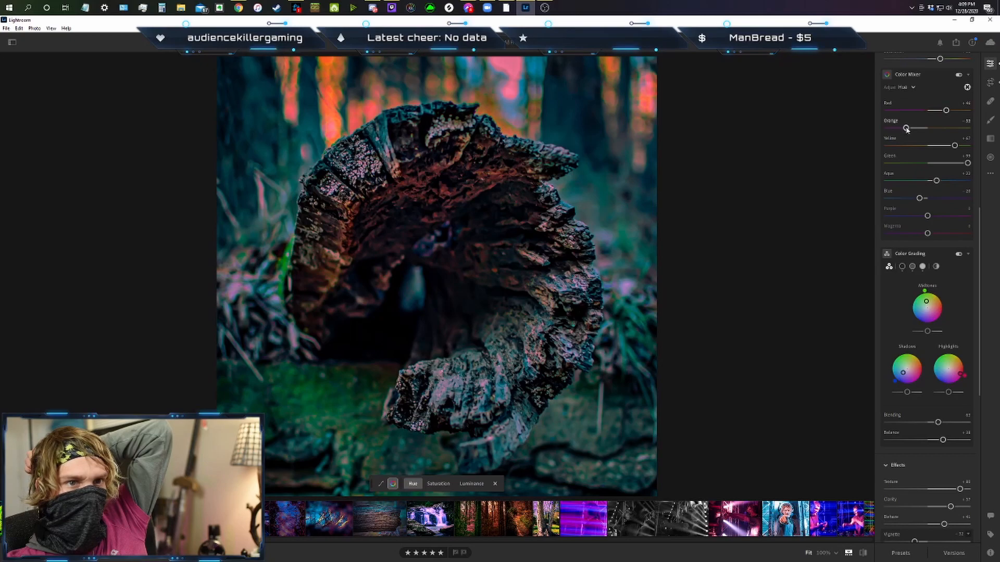
key("Left")
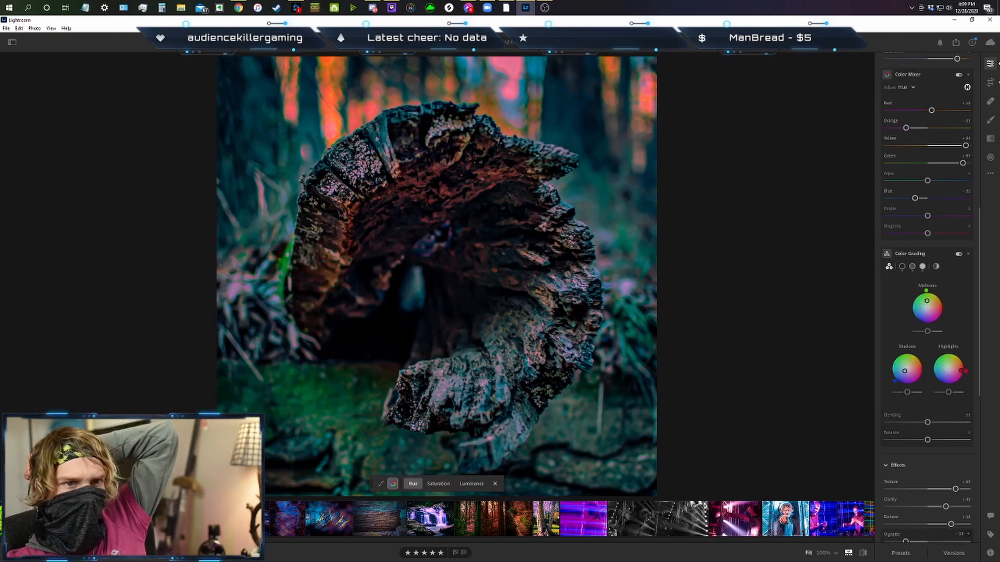
key("Right")
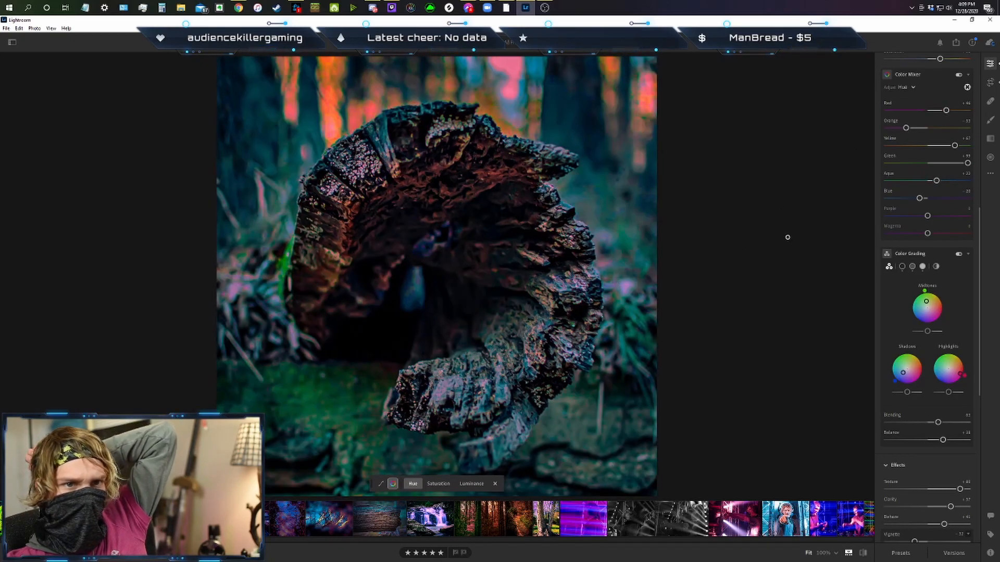
mouse_move(954, 146)
left_mouse_down()
mouse_move(970, 147)
mouse_move(958, 164)
left_mouse_up()
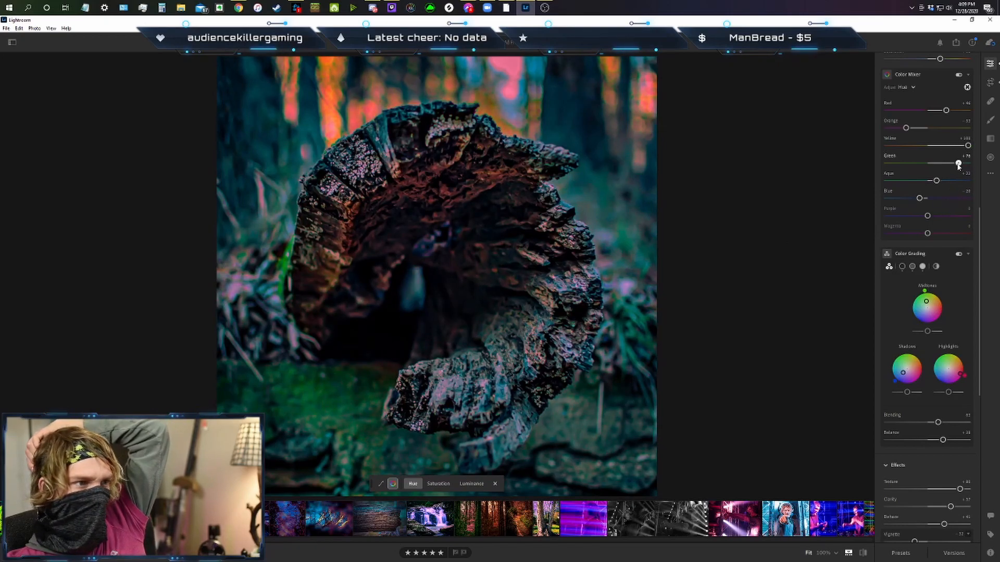
double_click(937, 181)
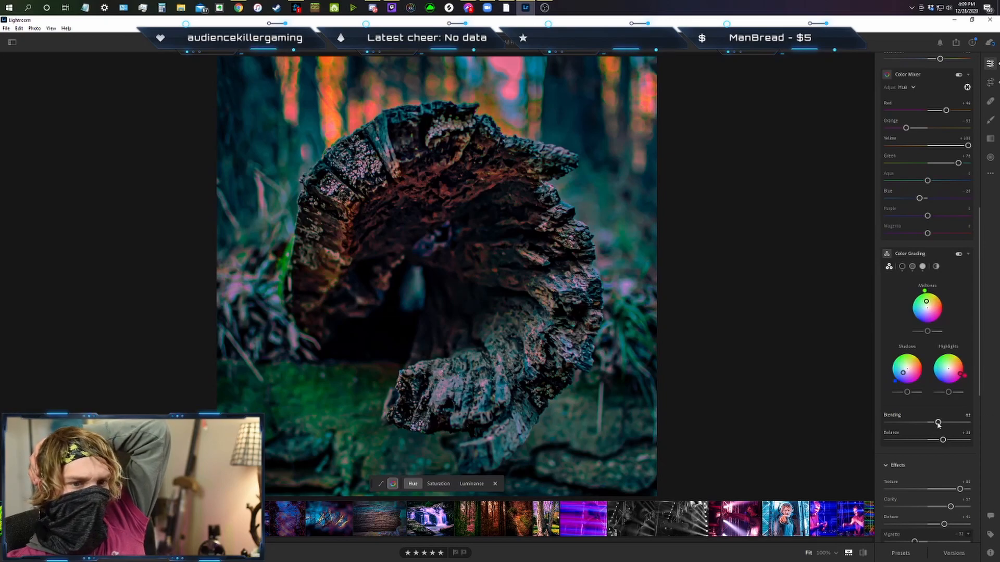
left_click_drag(938, 424, 931, 426)
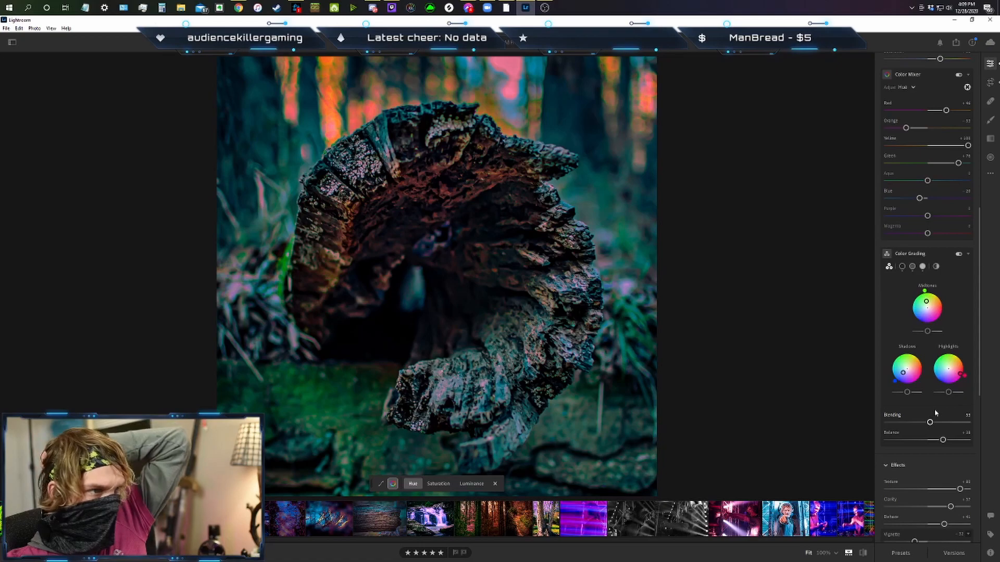
Shape gentle S-curves on the main point curve and the red channel, with lowered shadows and raised highlights around the fixed midpoint.
scroll(937, 388, "up", 8)
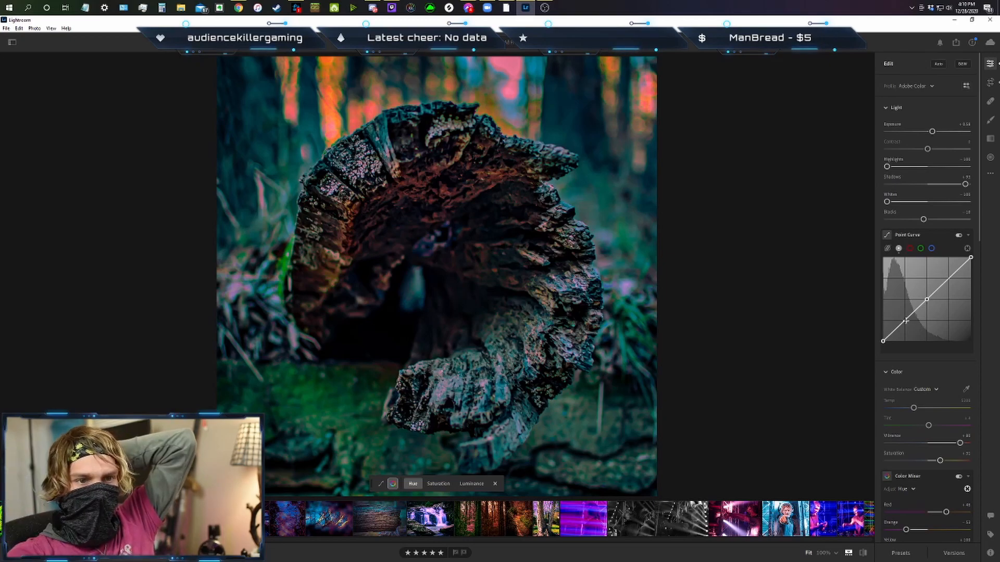
left_click_drag(905, 322, 906, 323)
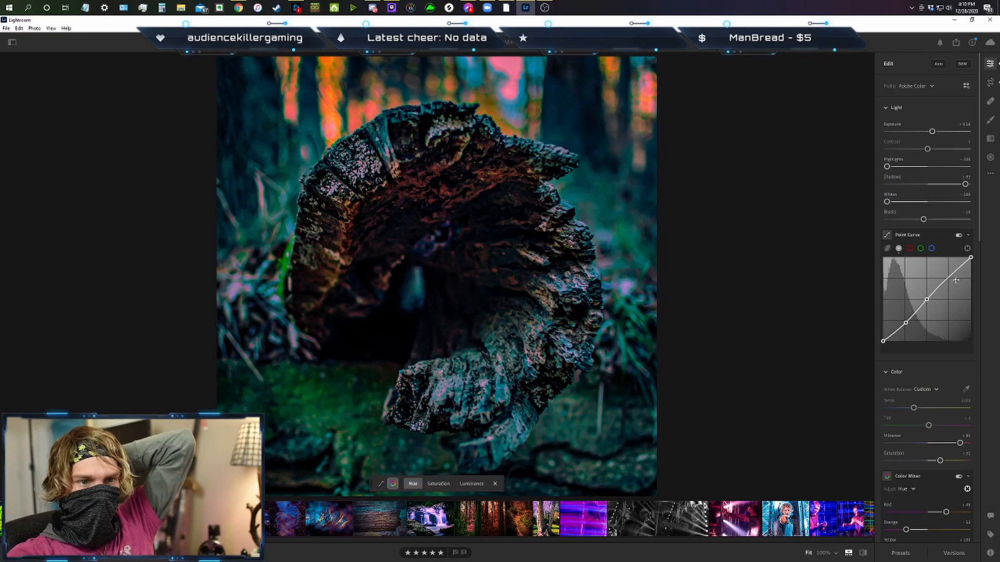
left_click_drag(951, 277, 949, 278)
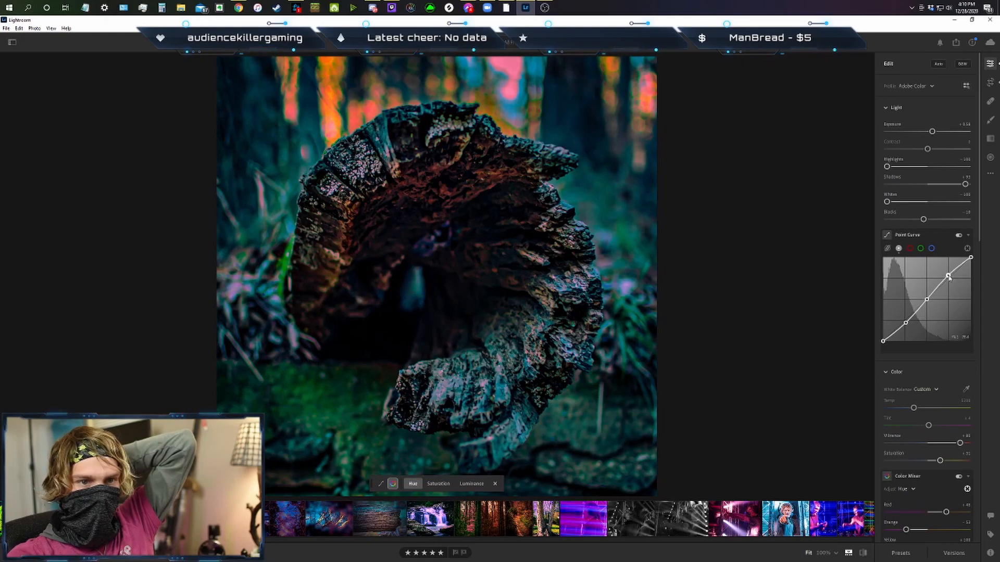
left_click(910, 249)
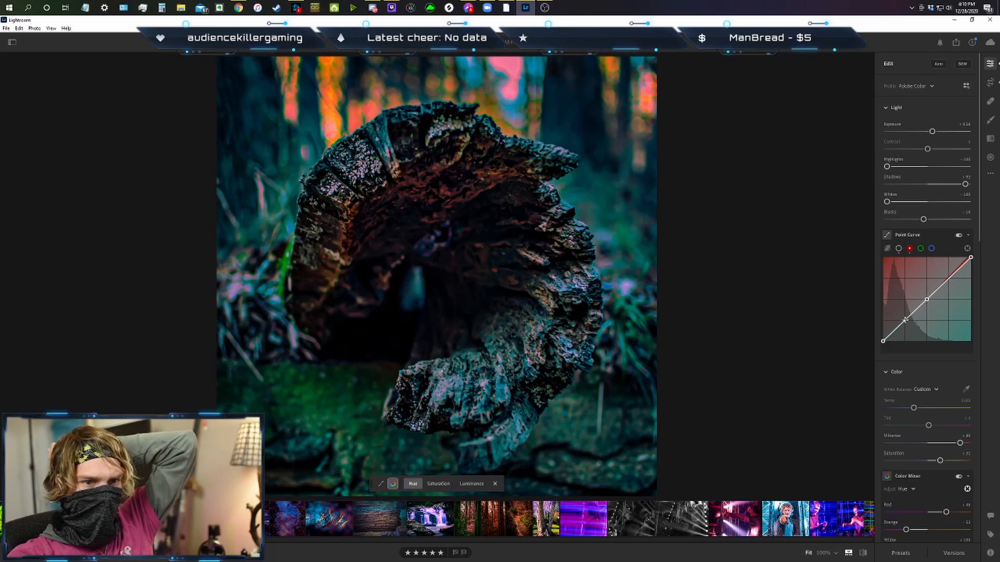
left_click_drag(906, 321, 908, 322)
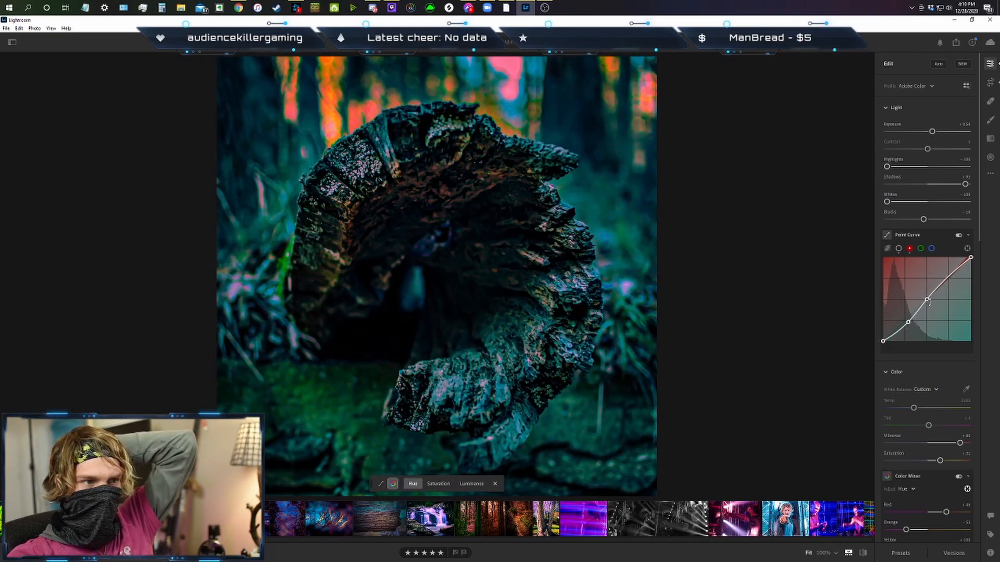
left_click(950, 275)
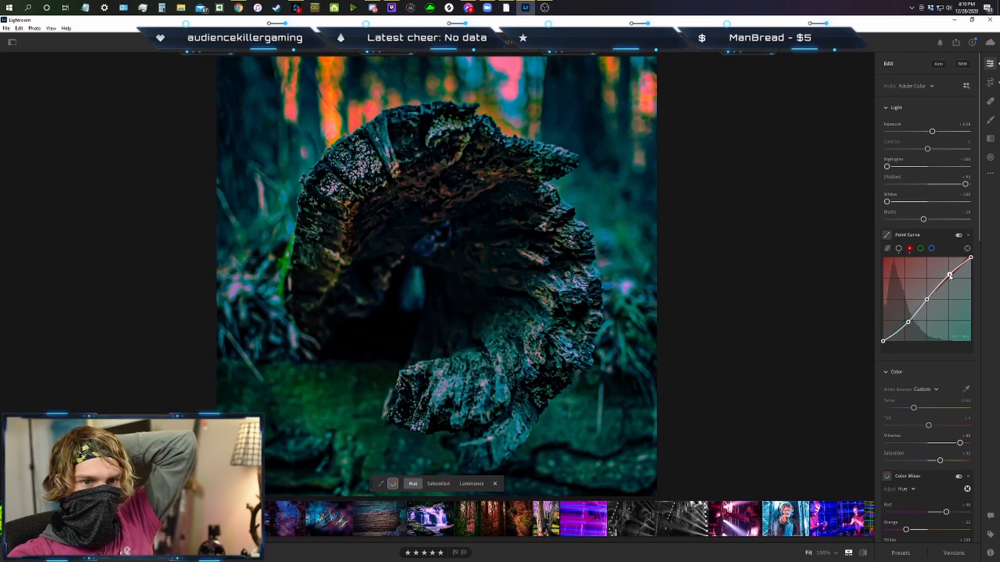
Shape a gentle S-curve on the green channel by anchoring the midpoint, lowering the shadows and raising the highlights.
left_click(921, 249)
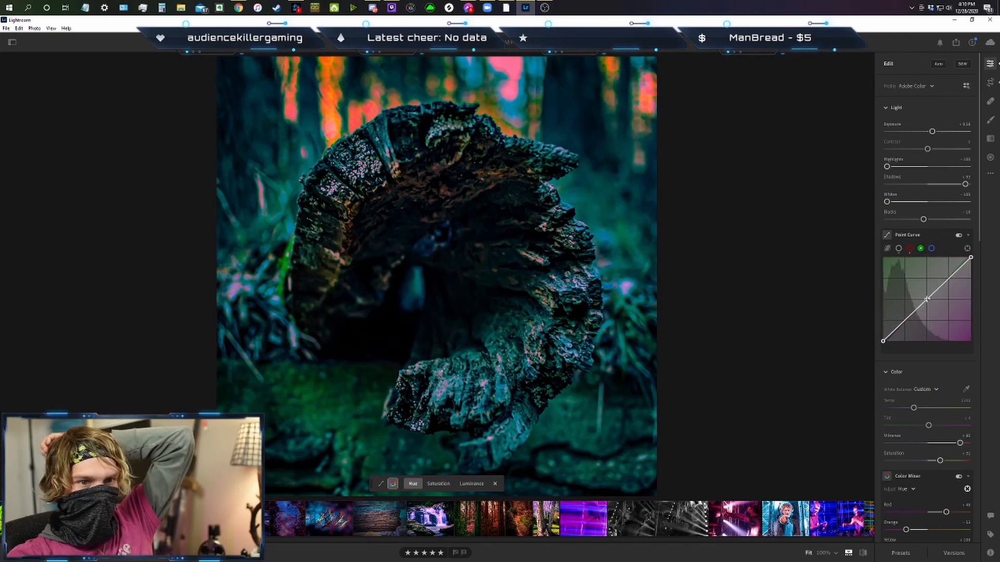
left_click(926, 299)
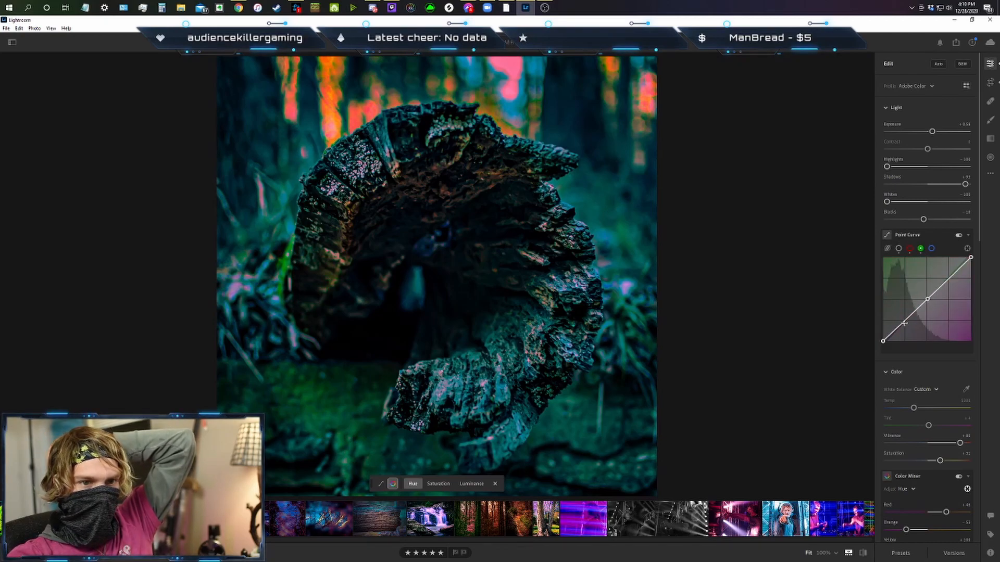
left_click_drag(905, 322, 906, 325)
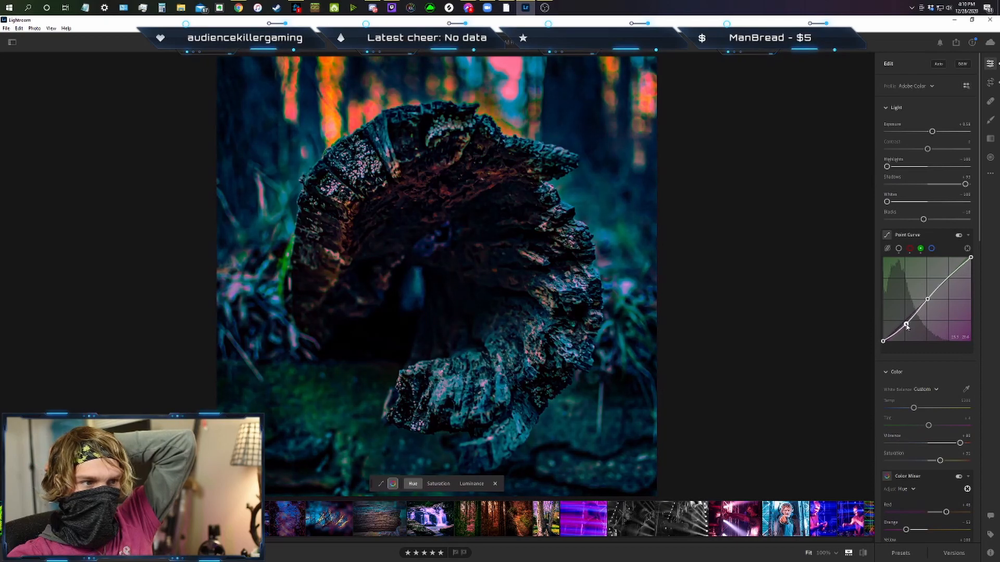
left_click_drag(951, 277, 950, 275)
Give the blue channel curve a matching gentle S-shape around an anchored midpoint and compare with the earlier edited version.
left_click(931, 249)
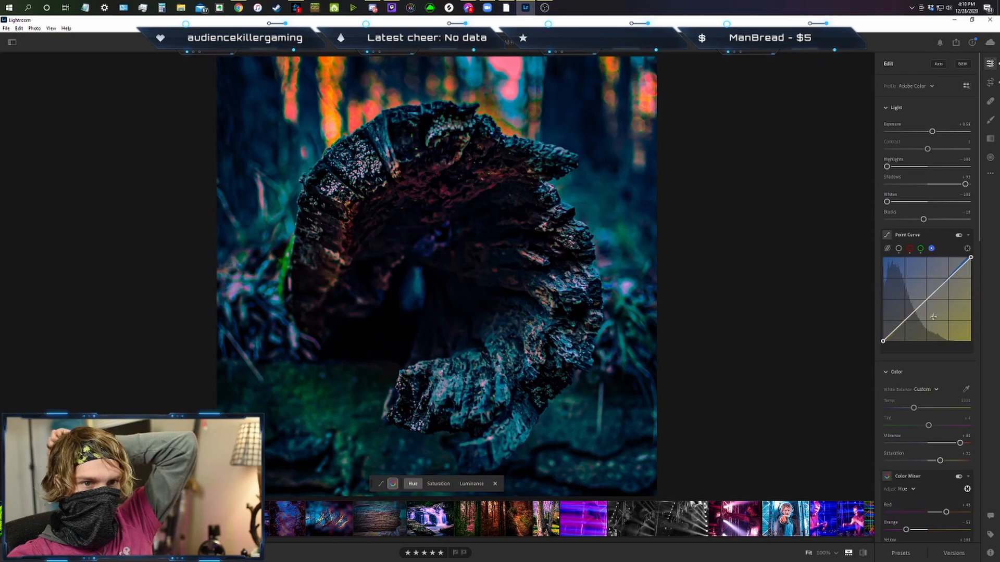
left_click(927, 299)
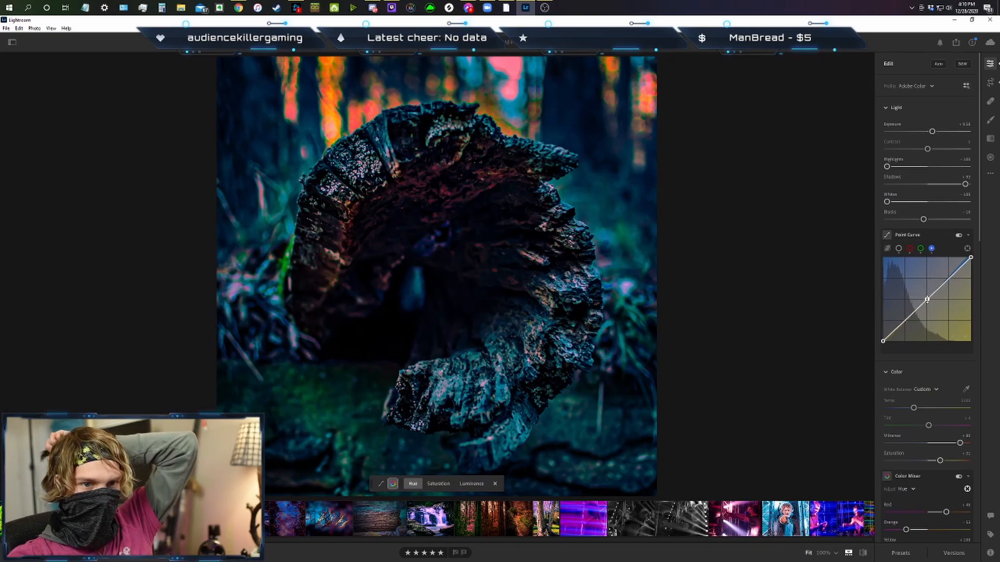
left_click(905, 322)
left_click_drag(905, 323, 906, 326)
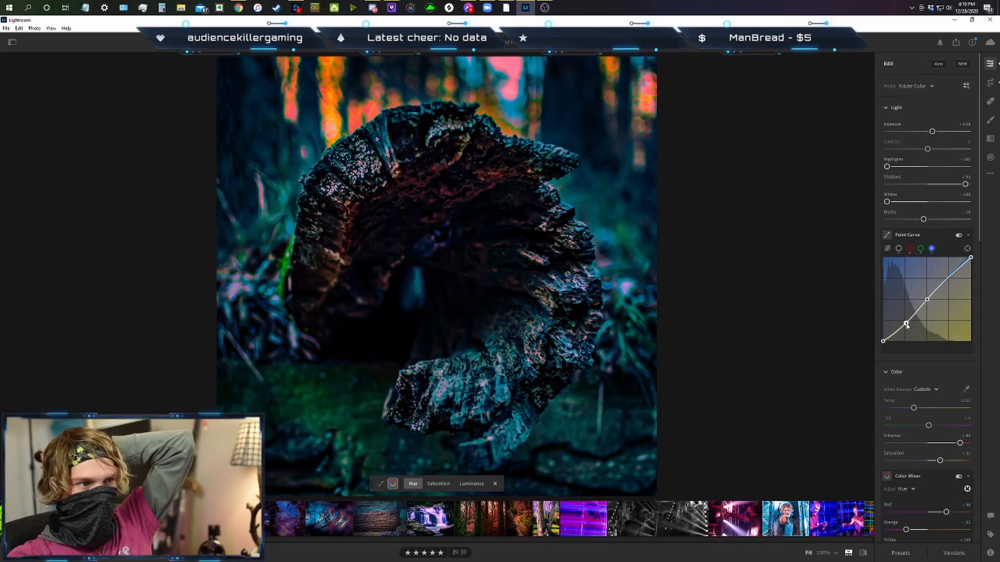
left_click_drag(954, 275, 952, 272)
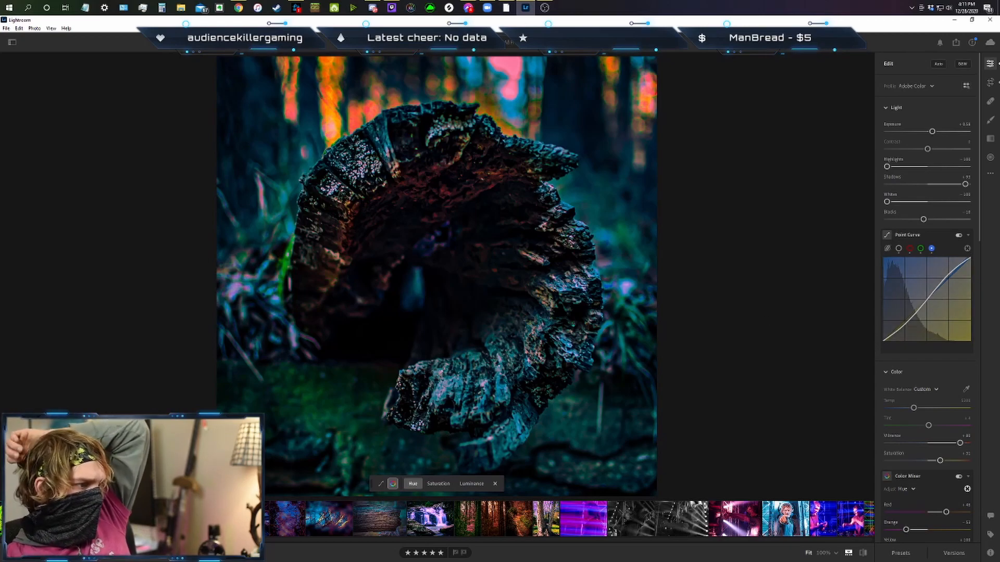
key("Left")
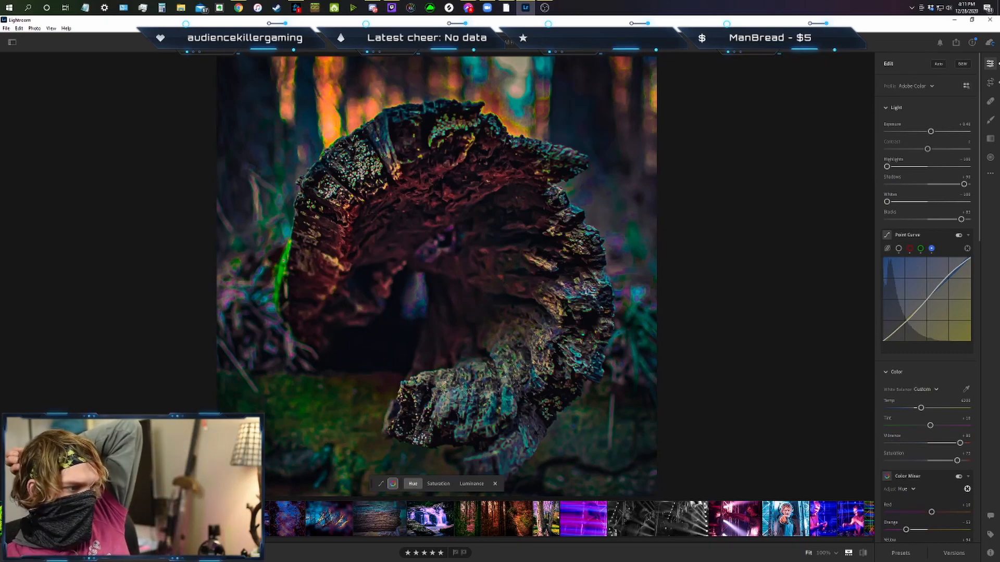
key("Right")
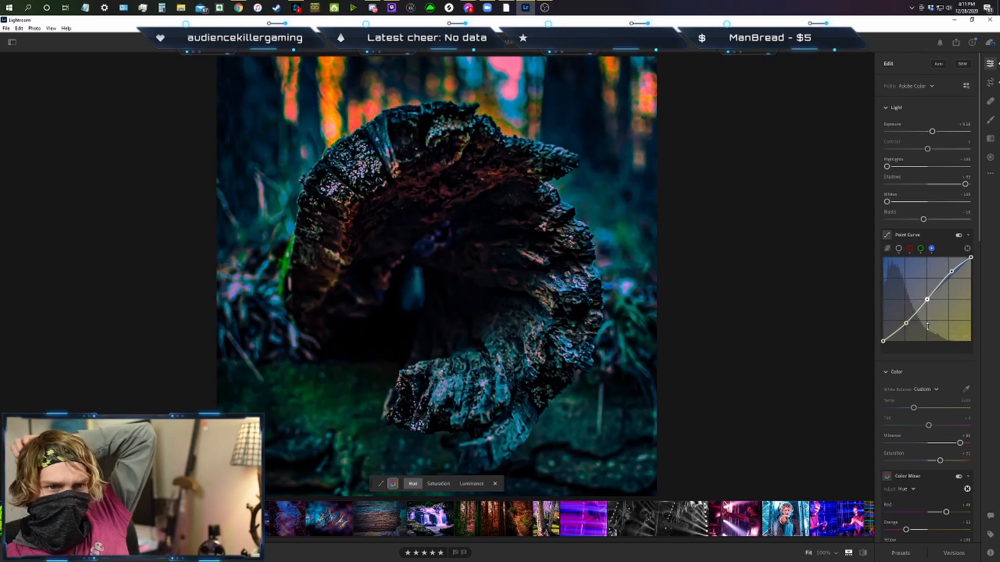
Set exposure to about +1.15, blacks to about +61 and shadows to about +97, reset a trial contrast change, and compare with the earlier edit.
left_click_drag(932, 131, 939, 132)
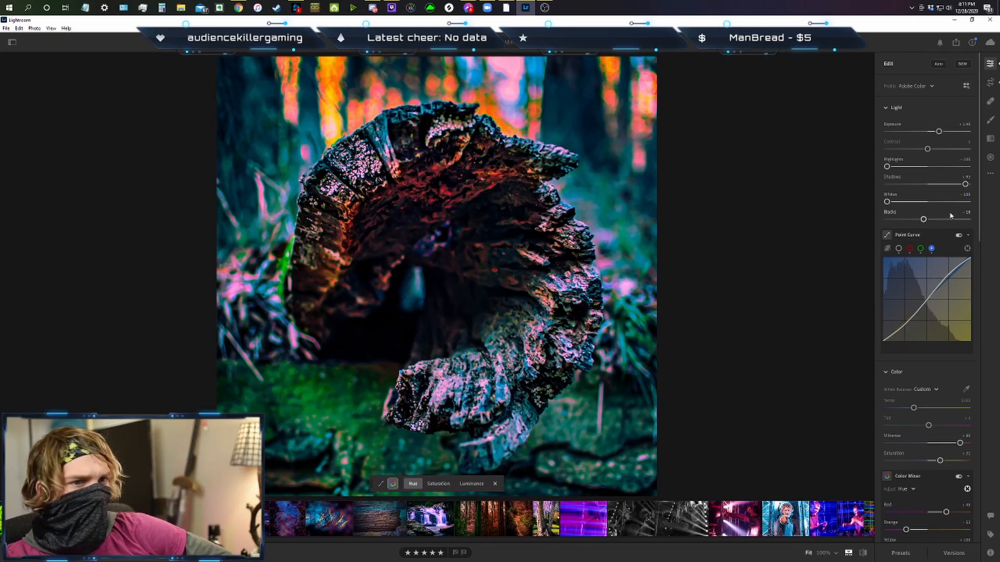
left_click_drag(924, 221, 953, 231)
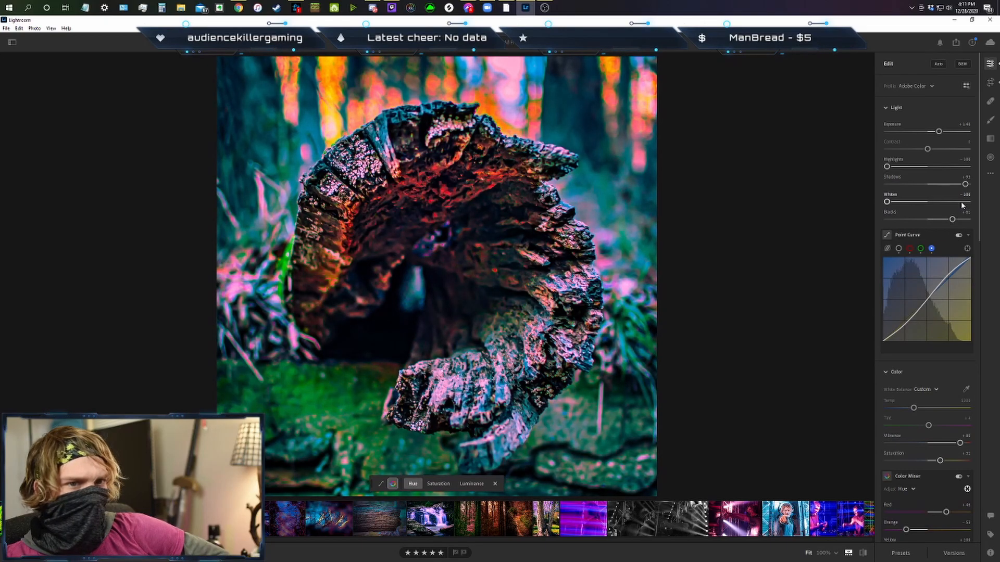
left_click_drag(965, 185, 966, 192)
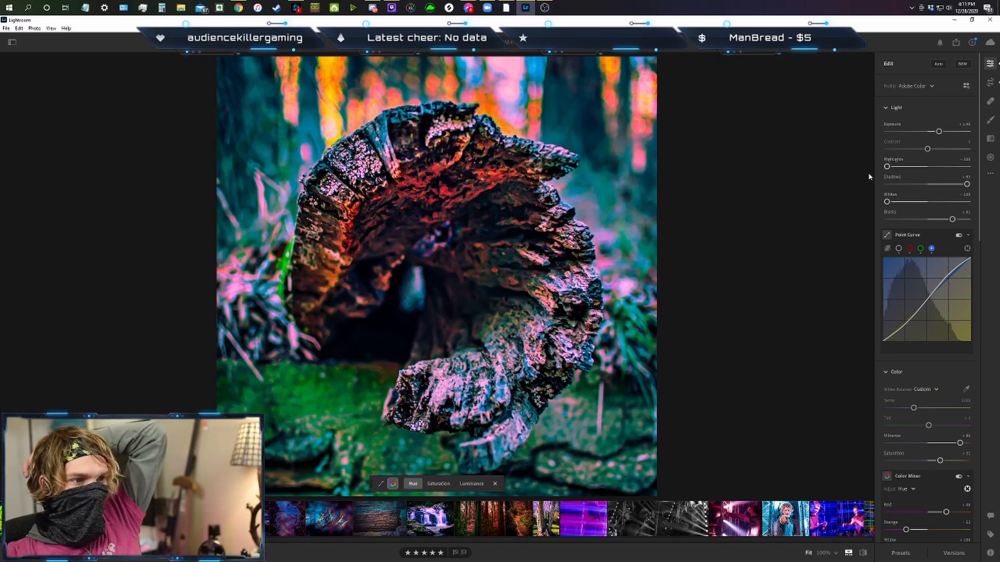
mouse_move(927, 149)
left_mouse_down()
mouse_move(945, 150)
mouse_move(938, 132)
mouse_move(939, 150)
mouse_move(899, 151)
mouse_move(912, 150)
left_mouse_up()
double_click(912, 151)
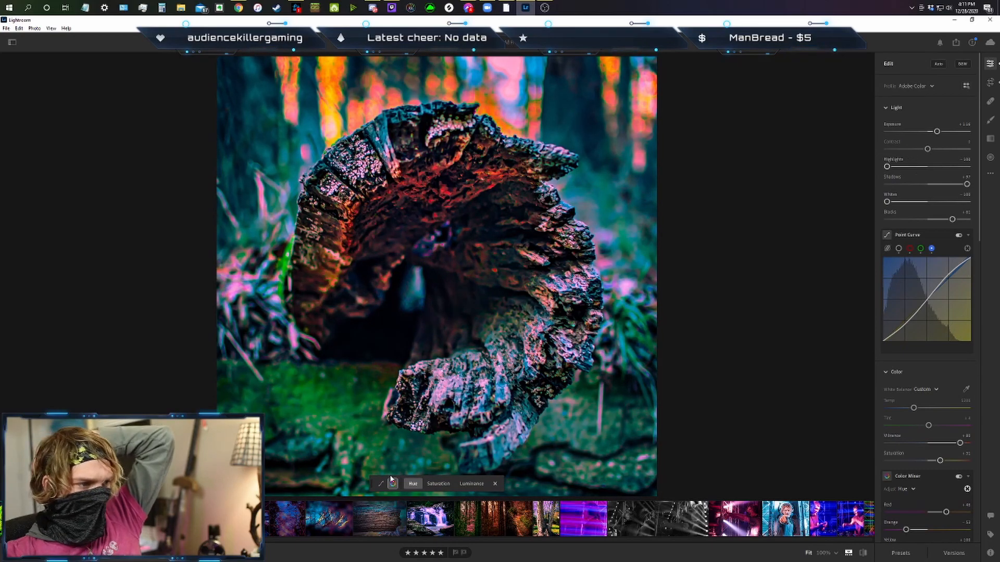
key("Right")
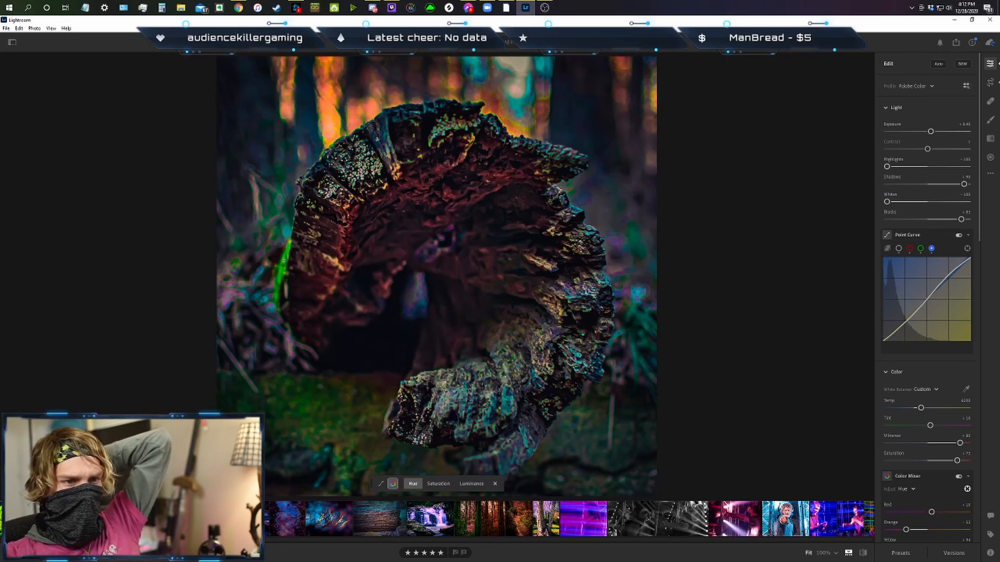
key("Right")
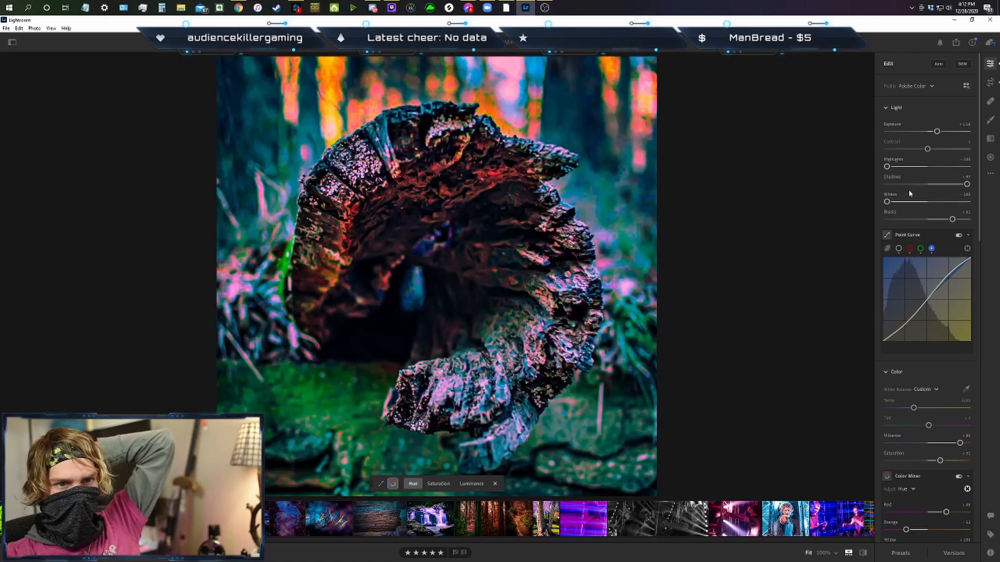
Set blacks to about +84, shadows to about +99 and exposure to about +0.75, and compare with the earlier edit.
left_click_drag(968, 186, 964, 185)
left_click_drag(953, 221, 964, 223)
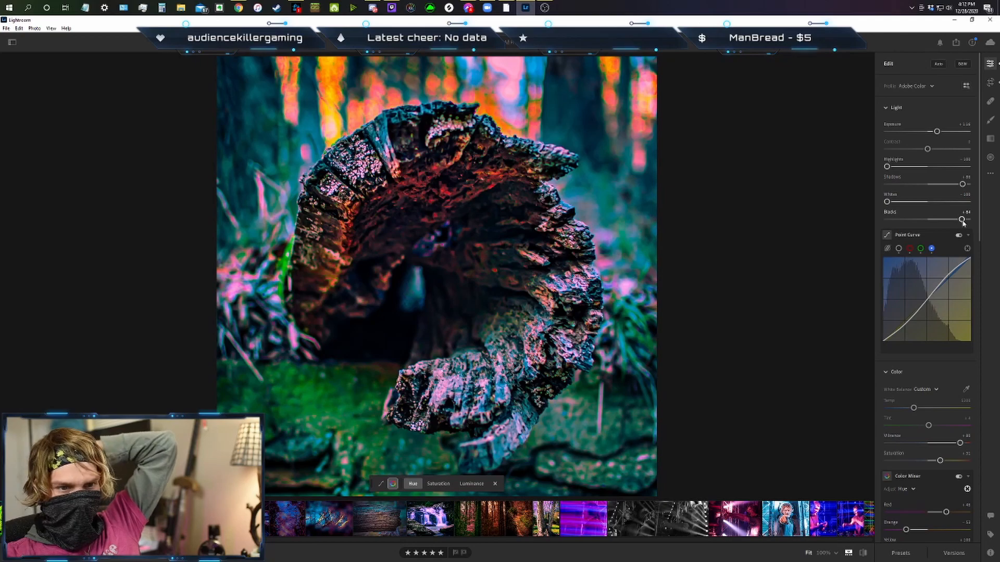
left_click_drag(962, 184, 968, 185)
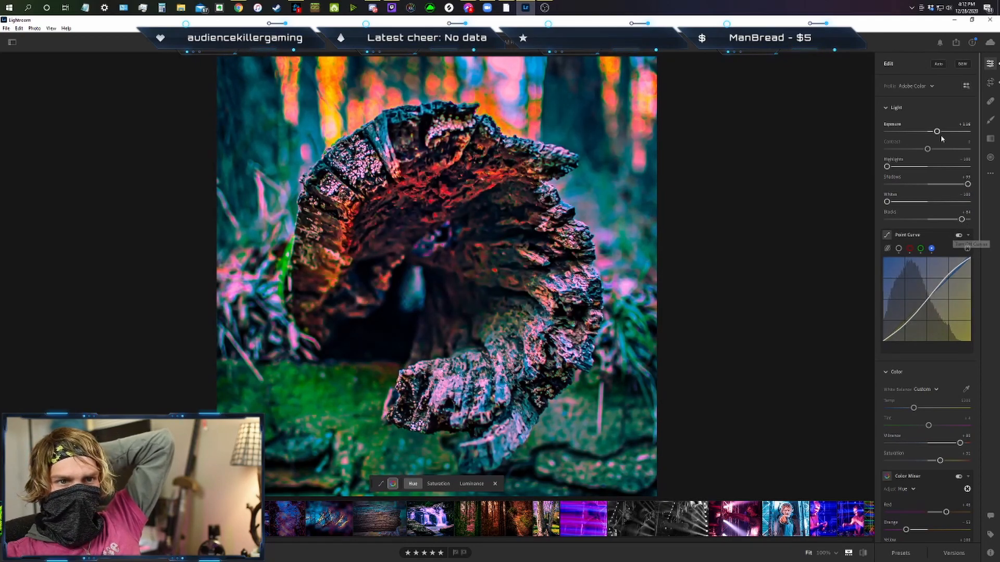
left_click_drag(937, 132, 935, 132)
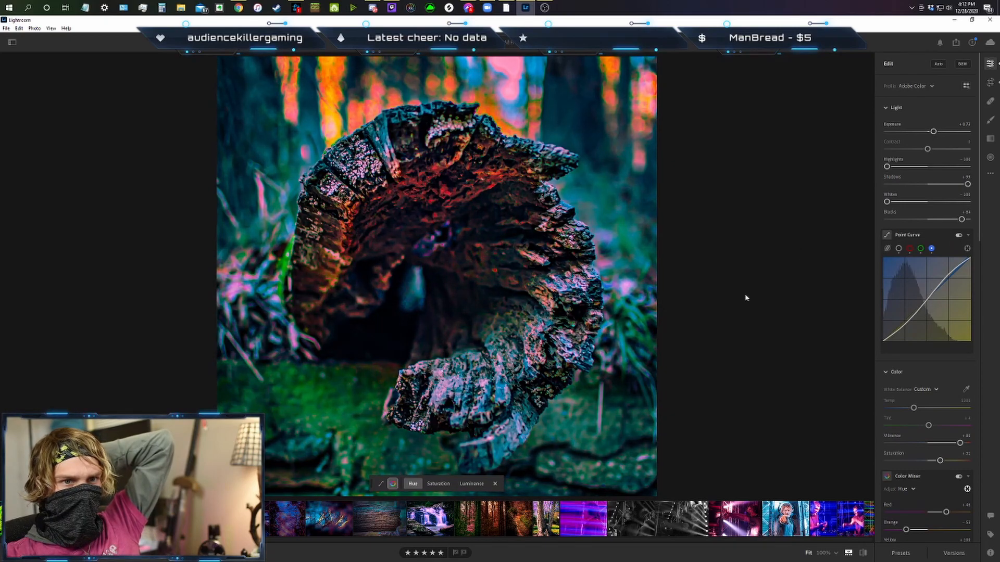
key("Right")
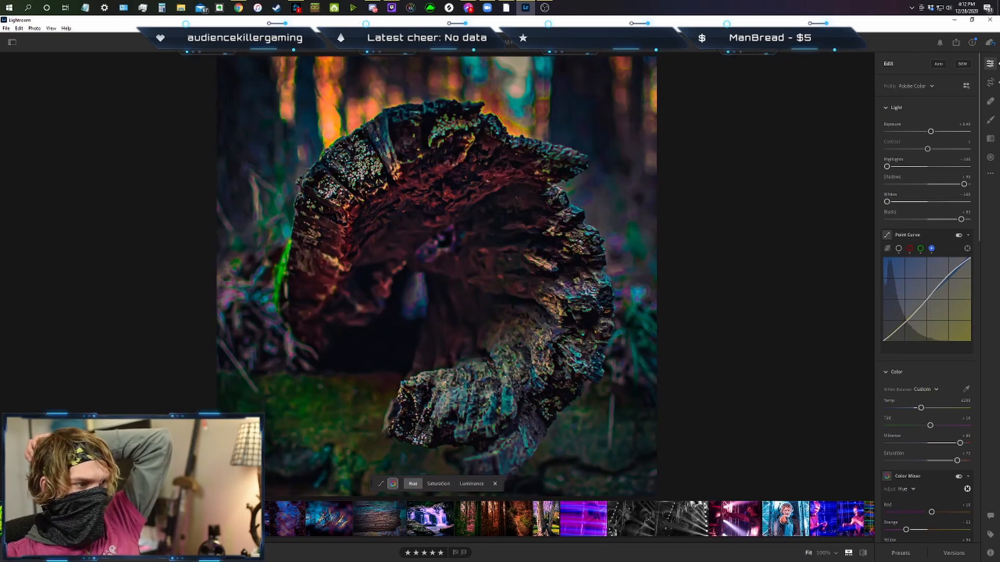
left_click(234, 519)
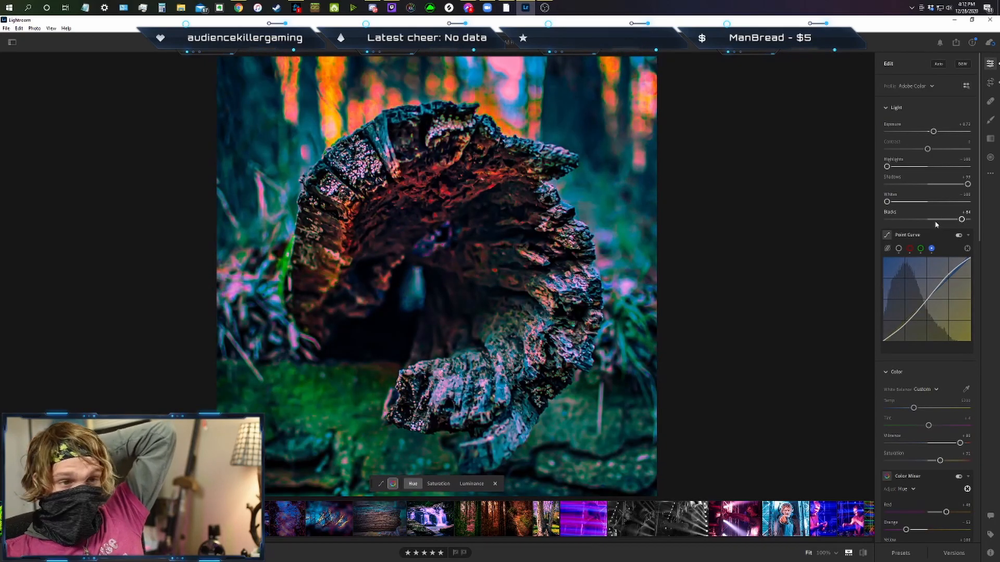
Try the Rainbow Tree Swirl user preset on the photo and undo it.
left_click(900, 553)
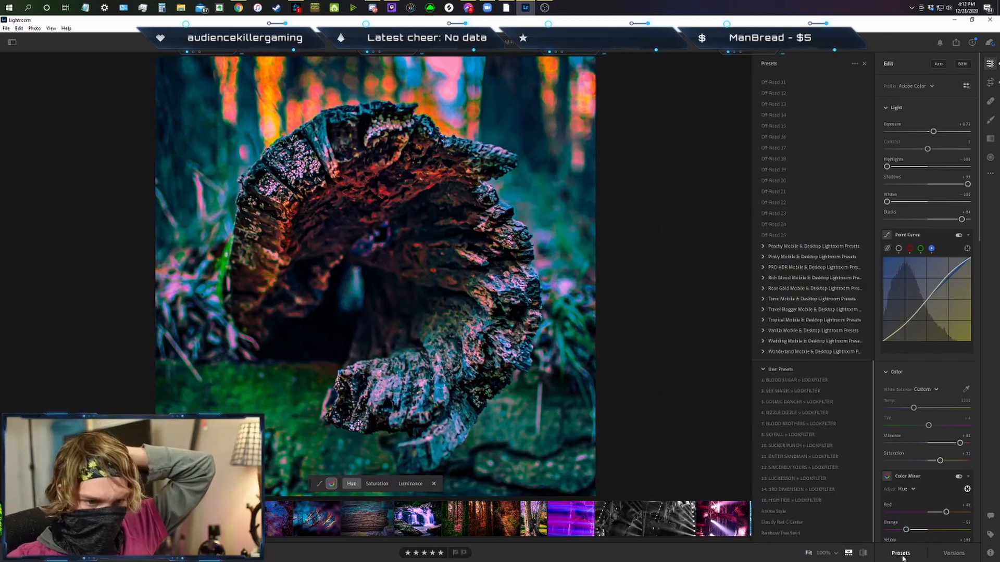
left_click(776, 535)
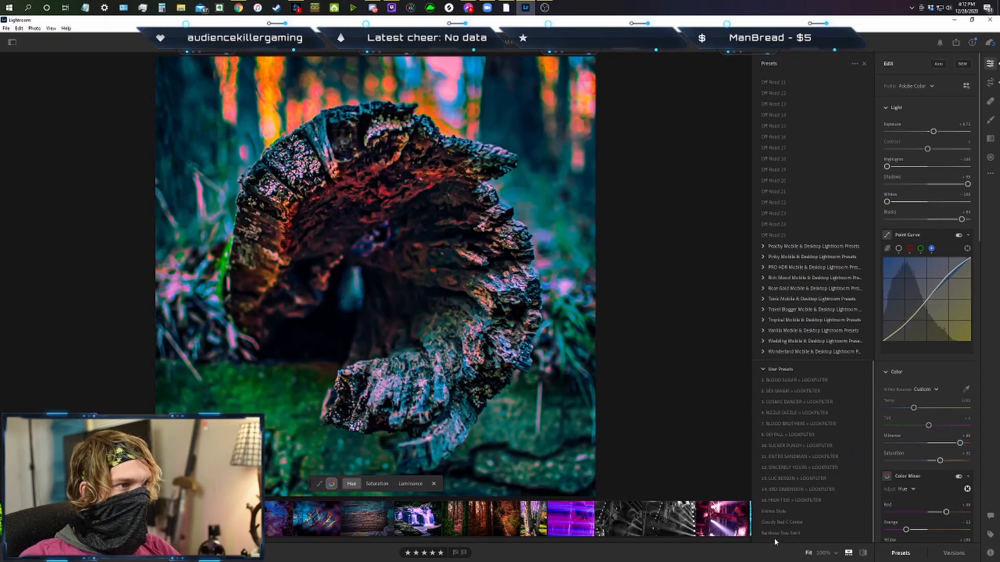
left_click(776, 534)
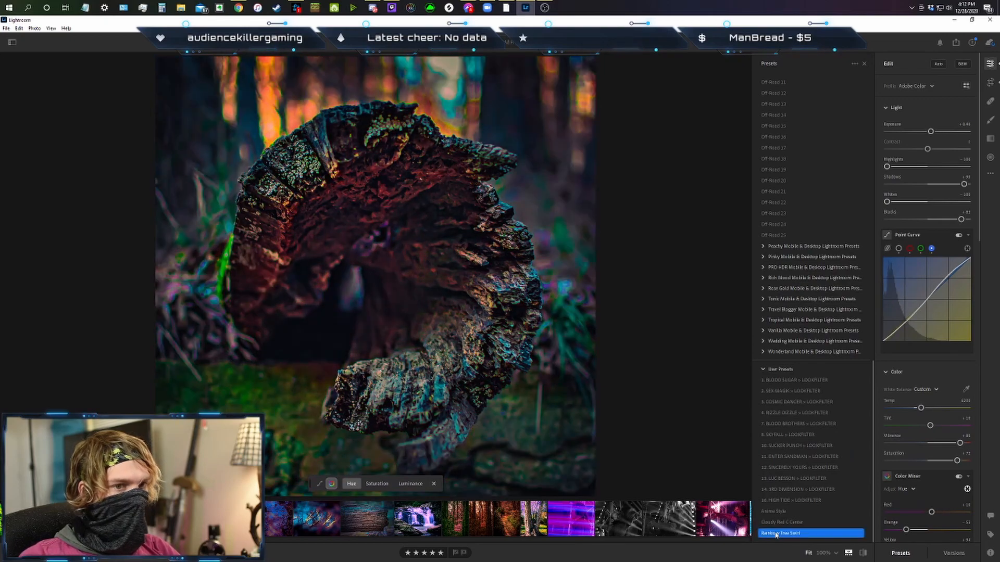
key("ctrl+z")
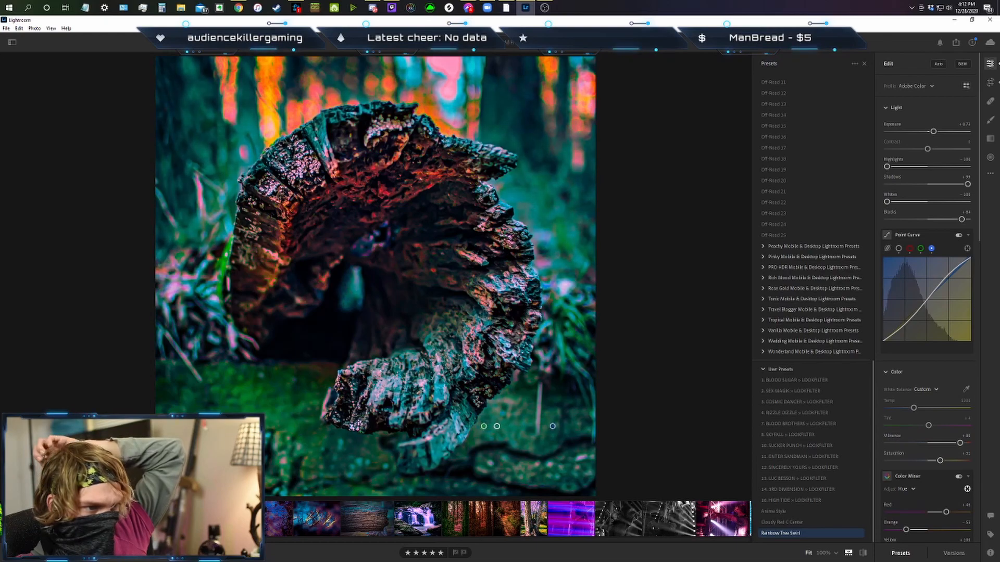
Shift the log's cool hues with the targeted adjustment to about Blue -3 and Purple +39, and nudge the midtones grading.
mouse_move(497, 426)
left_mouse_down()
mouse_move(552, 426)
mouse_move(518, 426)
left_mouse_up()
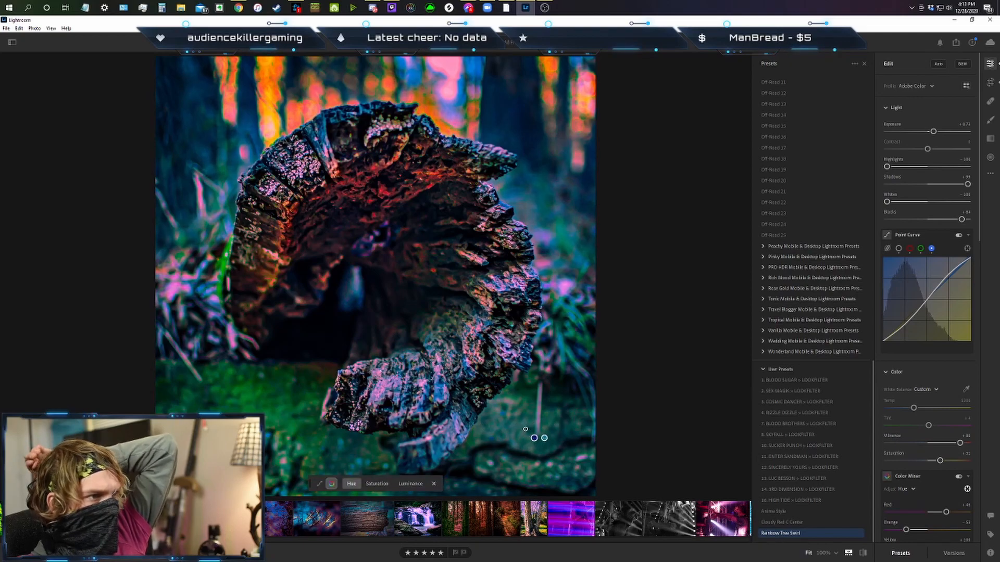
scroll(920, 452, "down", 5)
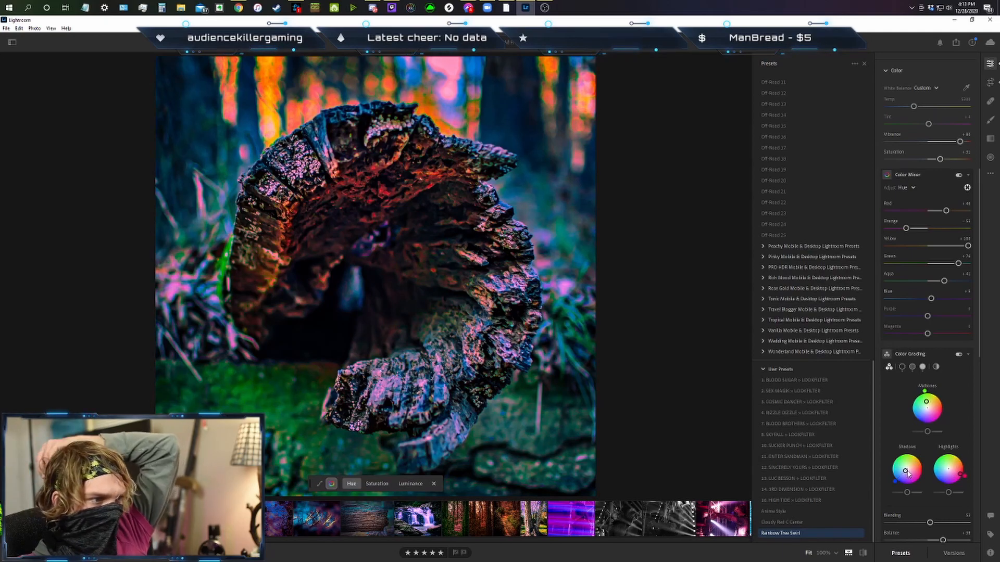
left_click_drag(928, 406, 929, 402)
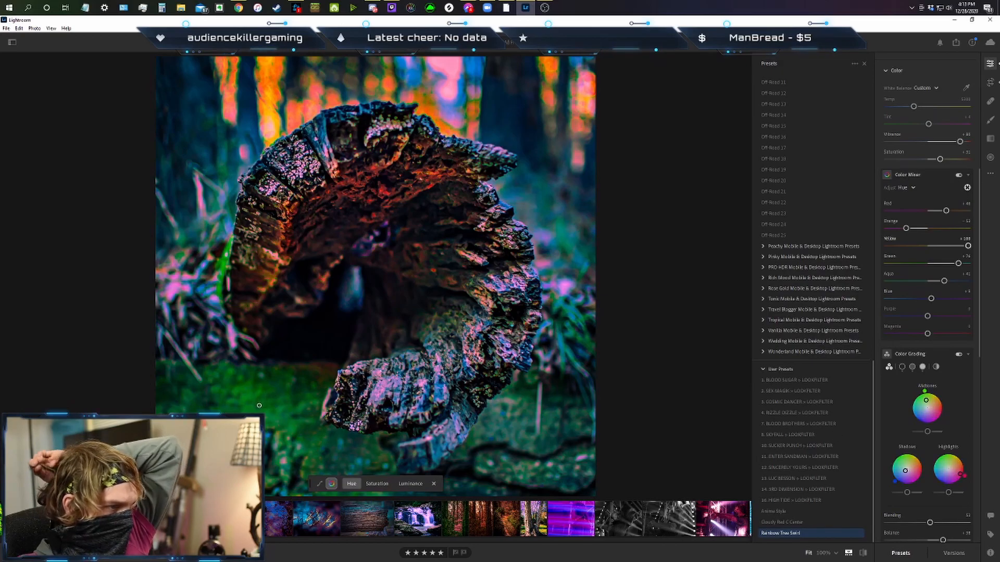
left_click(779, 534)
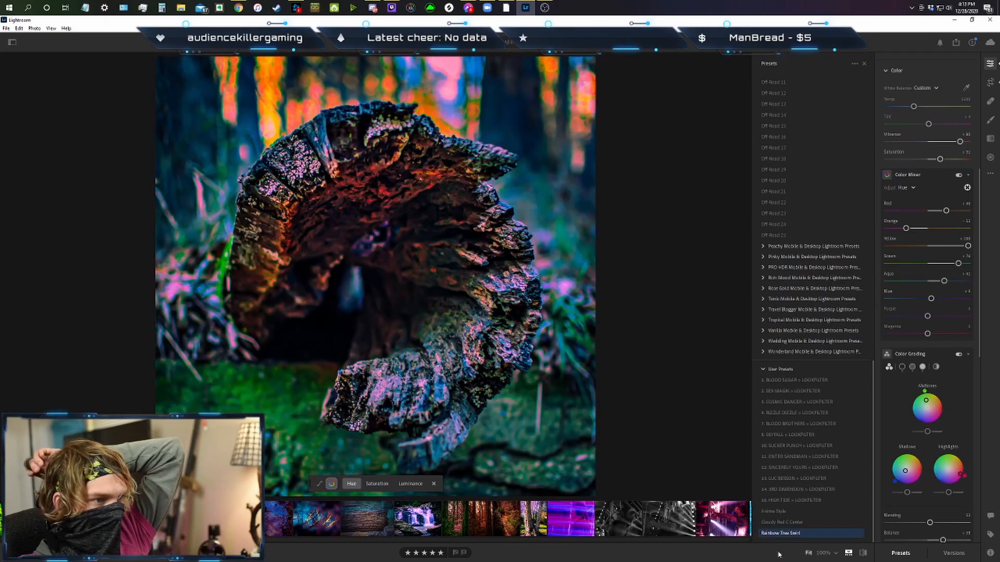
left_click(779, 535)
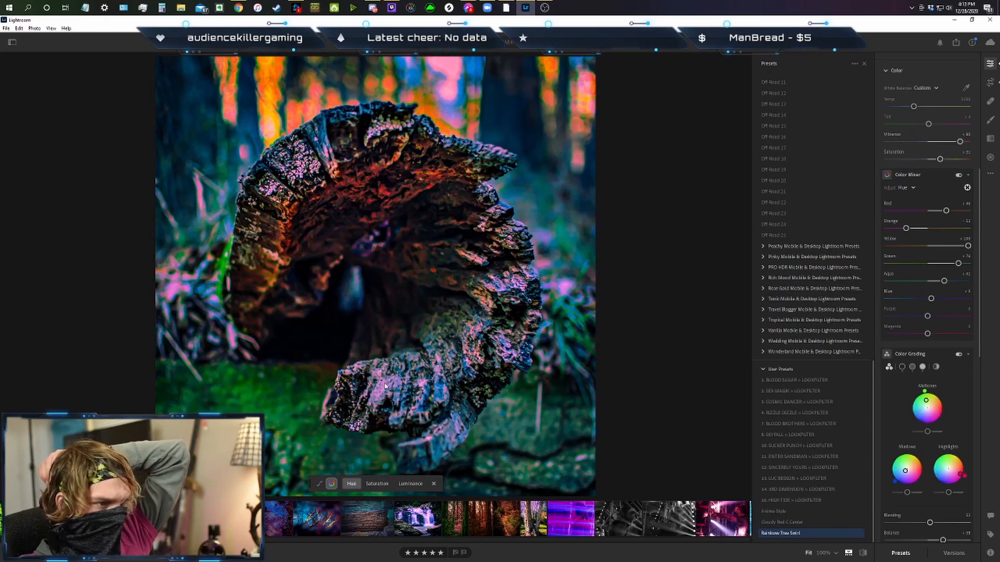
mouse_move(385, 386)
left_mouse_down()
mouse_move(376, 386)
mouse_move(416, 386)
mouse_move(348, 385)
mouse_move(395, 386)
left_mouse_up()
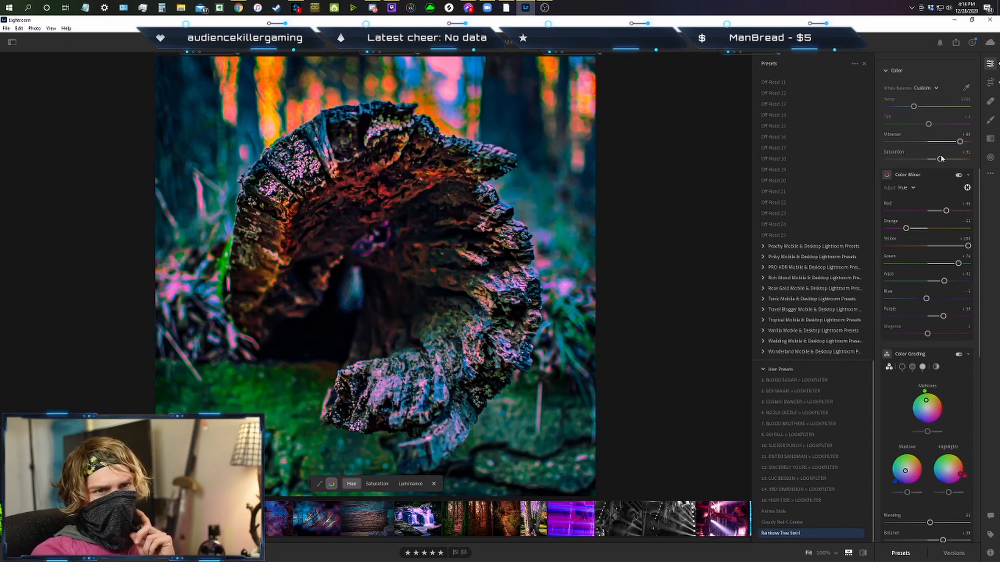
Raise the overall saturation to about +69 and lower the exposure to about +0.39, checking against the earlier edit.
mouse_move(941, 159)
left_mouse_down()
mouse_move(949, 160)
mouse_move(941, 159)
left_mouse_up()
left_click(224, 519)
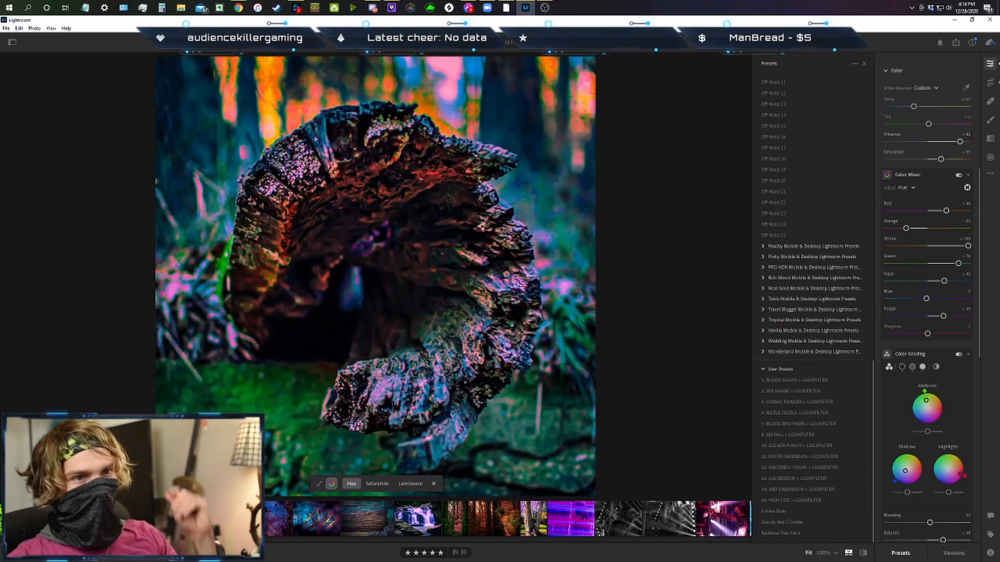
left_click_drag(957, 161, 958, 161)
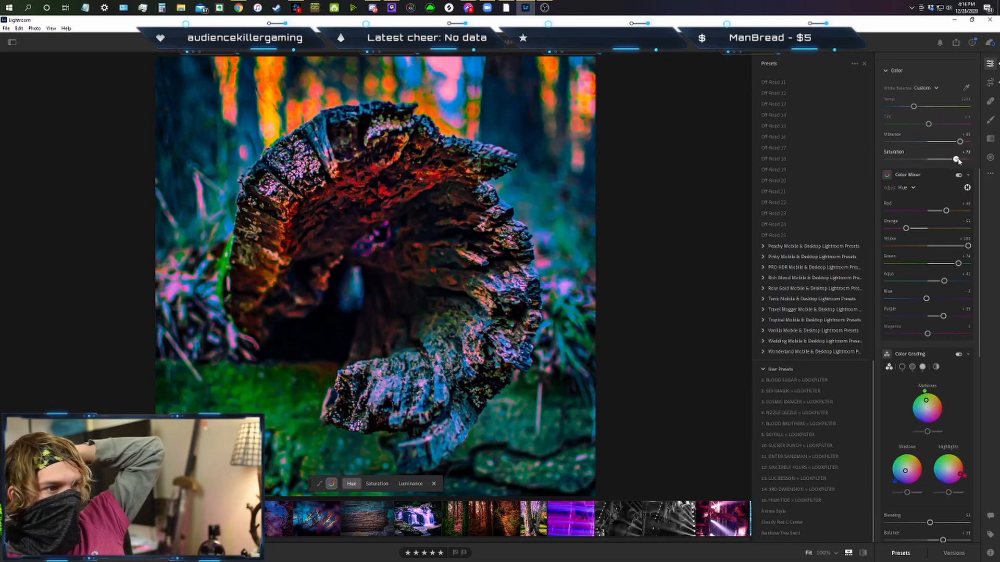
scroll(935, 171, "up", 6)
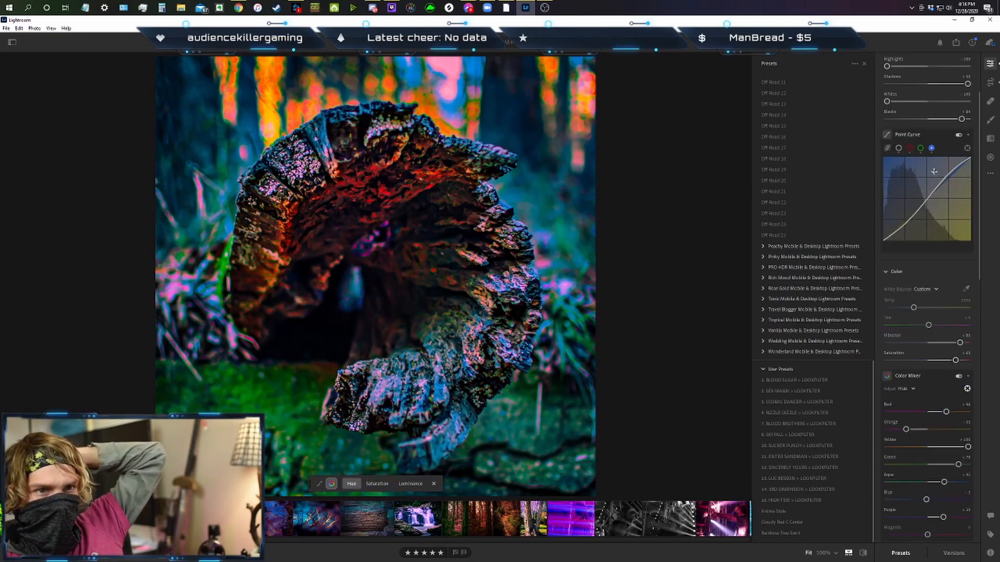
left_click_drag(934, 132, 933, 132)
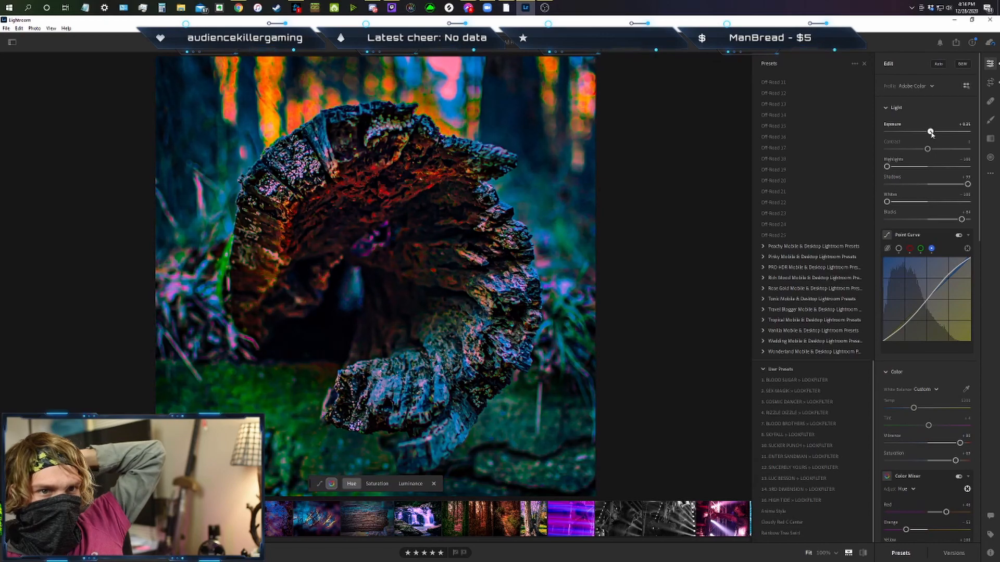
left_click_drag(932, 134, 930, 134)
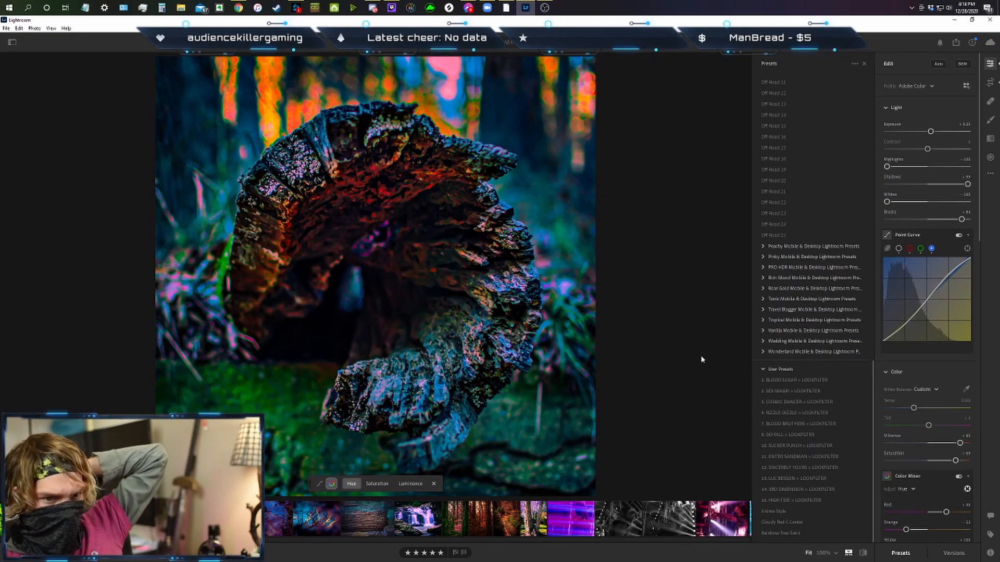
Examine the main, red, green and blue tone curves of the earlier edit and compare both versions of the log photo.
key("Right")
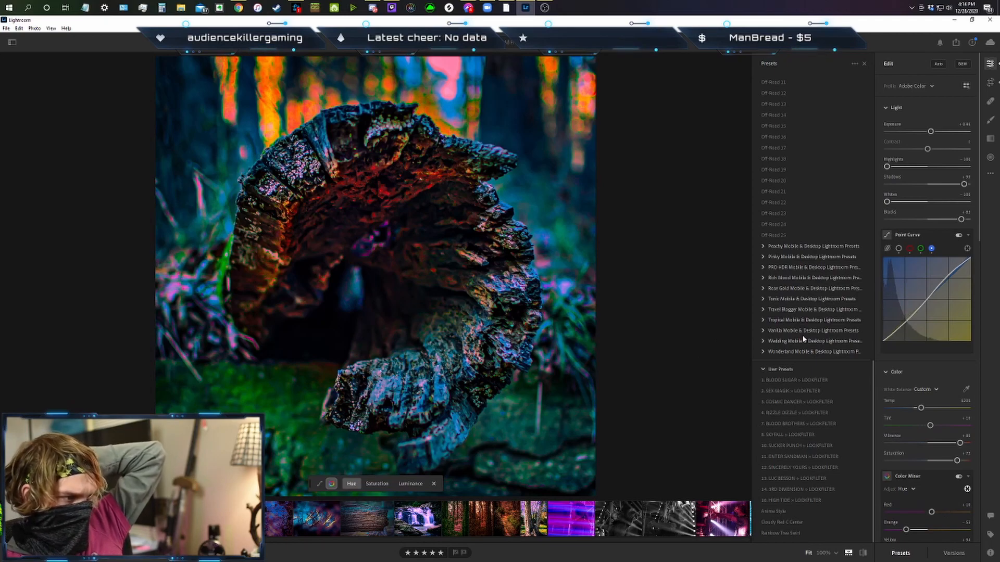
left_click(921, 249)
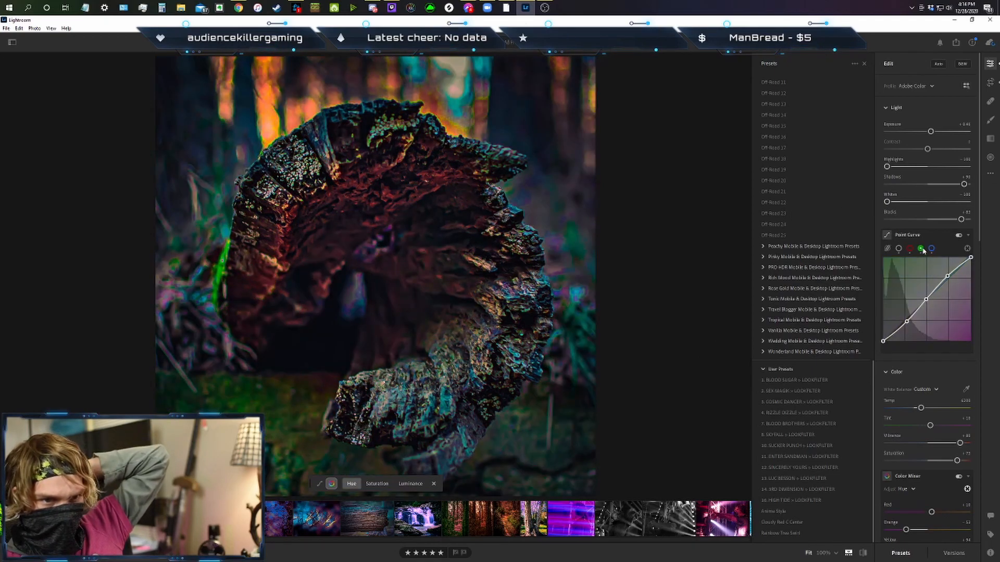
left_click(909, 249)
left_click(899, 249)
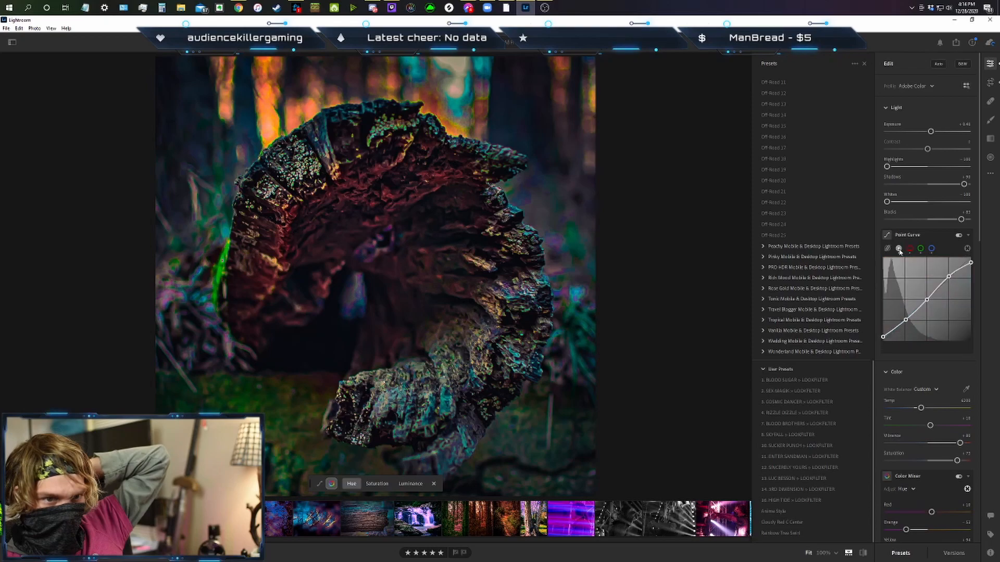
left_click(921, 249)
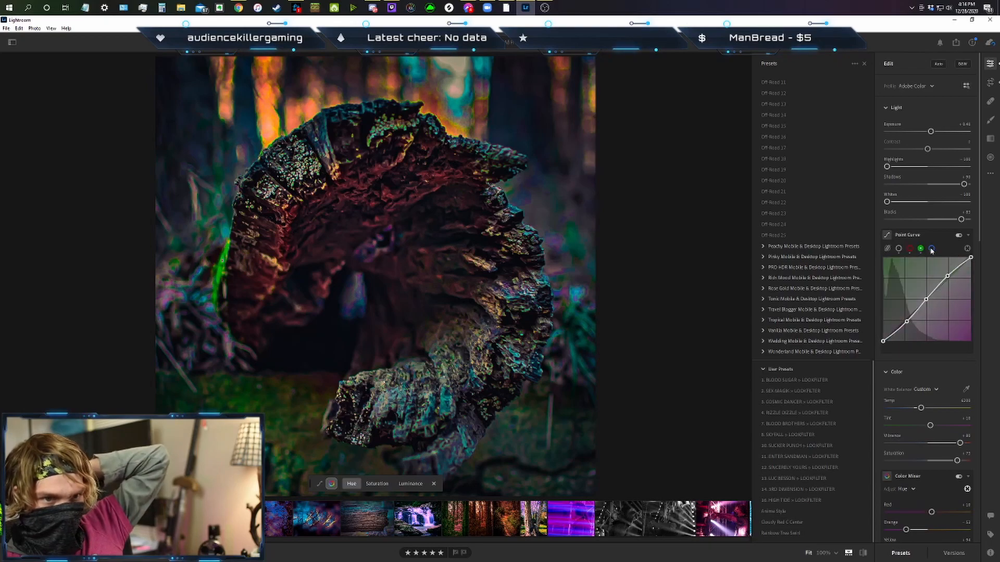
left_click(932, 249)
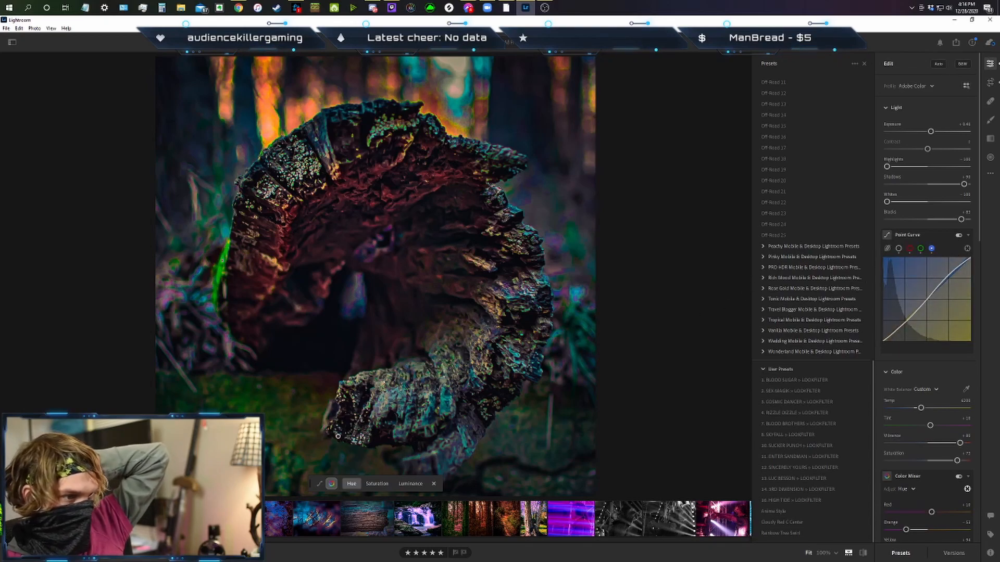
key("Right")
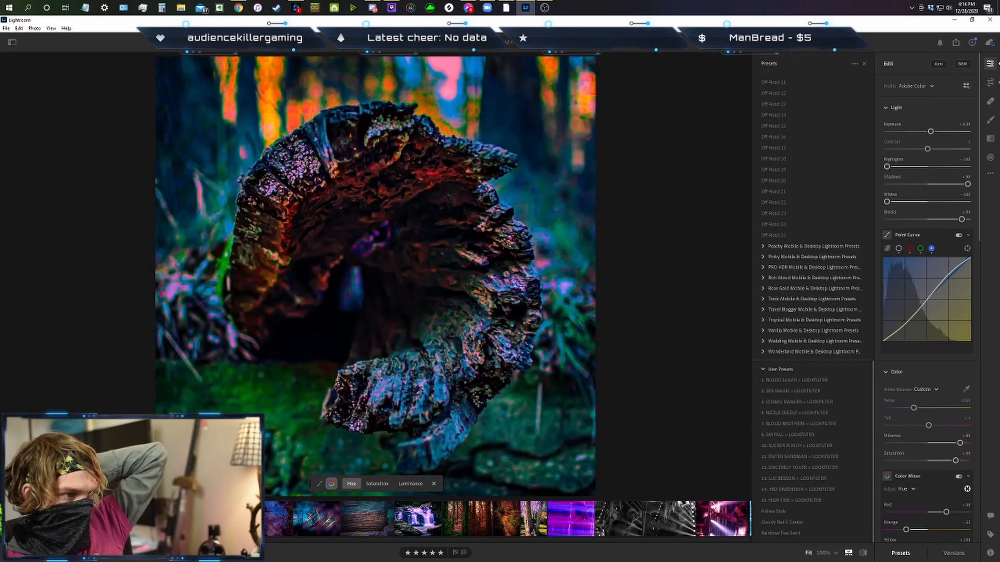
key("Right")
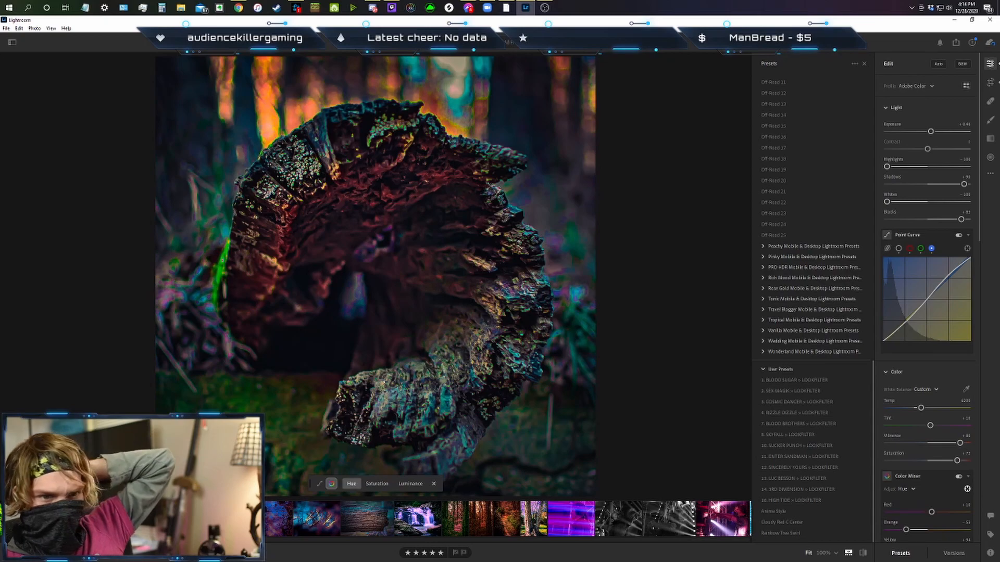
key("Right")
Switch the colour mixer to Saturation and lower the log's blues to about -36 with the targeted adjustment.
scroll(916, 354, "down", 5)
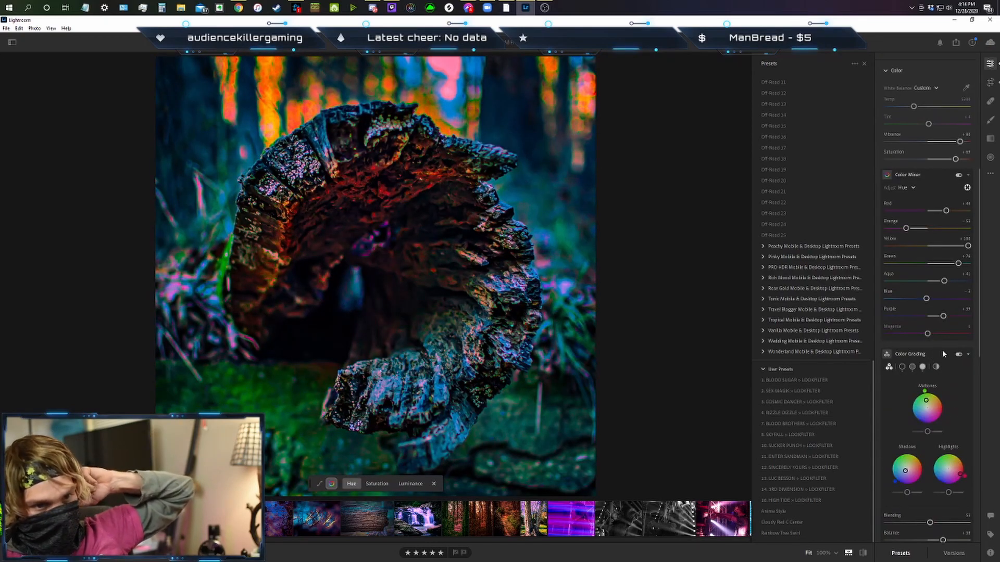
scroll(961, 367, "down", 2)
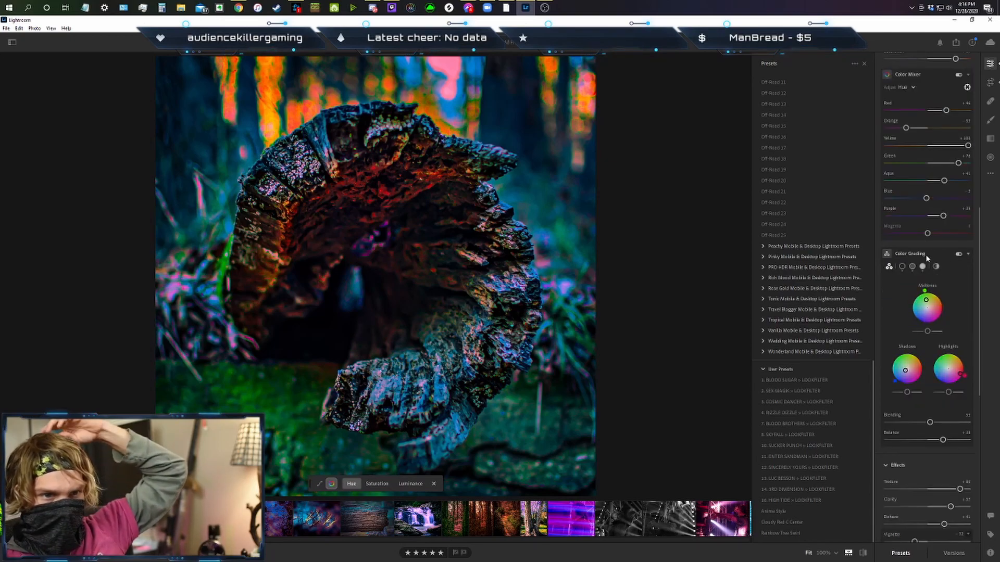
scroll(949, 268, "up", 2)
left_click(906, 187)
left_click(918, 224)
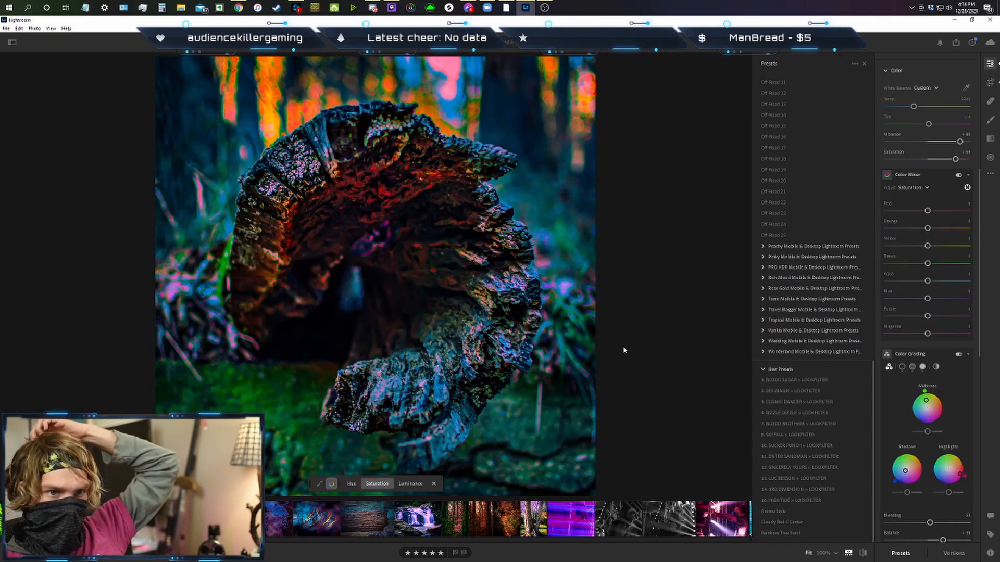
mouse_move(395, 386)
left_mouse_down()
mouse_move(373, 384)
mouse_move(396, 383)
mouse_move(384, 384)
left_mouse_up()
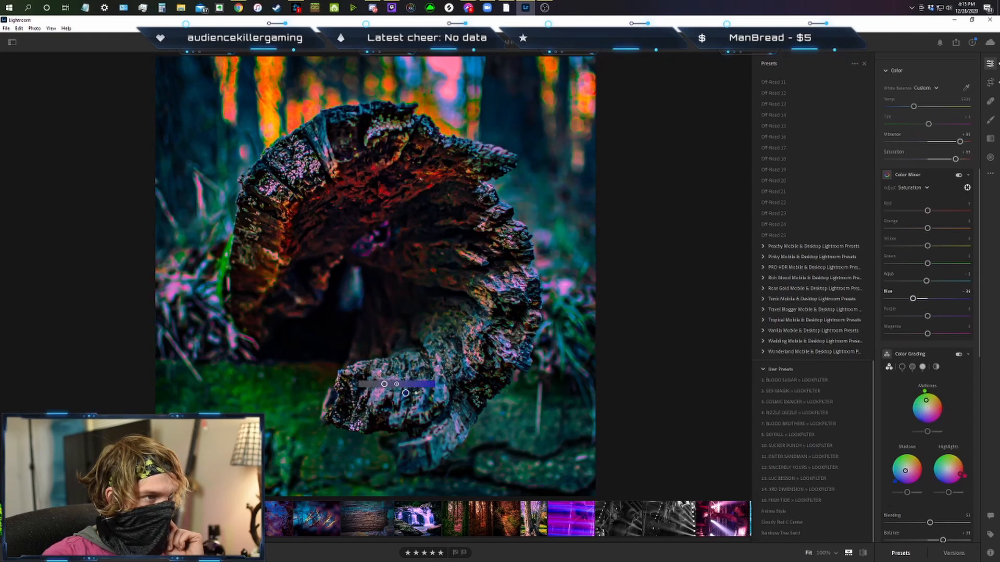
Lower the log interior's red saturation to about -5 and orange to about -35, and compare with the earlier edit.
left_click(358, 186)
left_click_drag(358, 186, 350, 186)
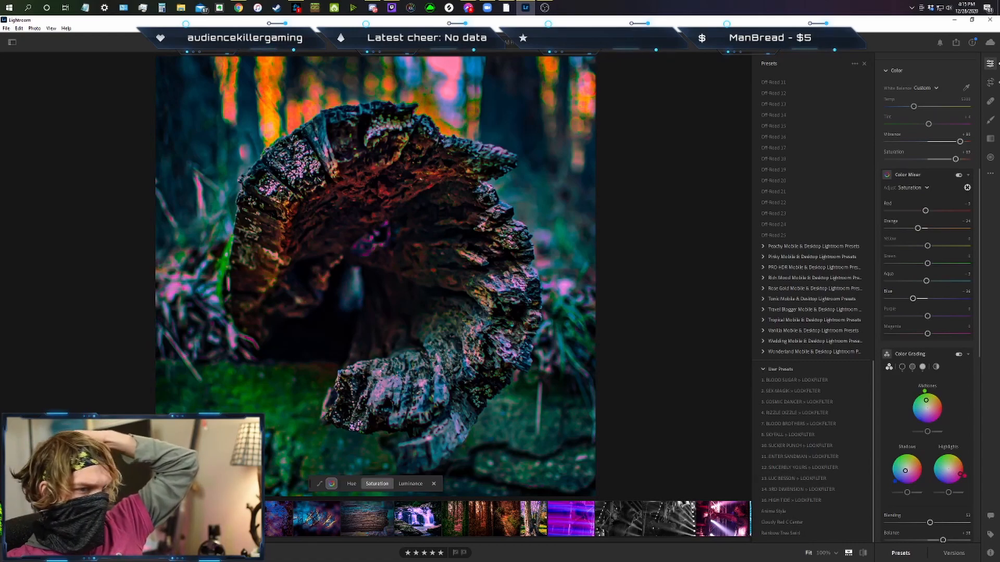
left_click(224, 519)
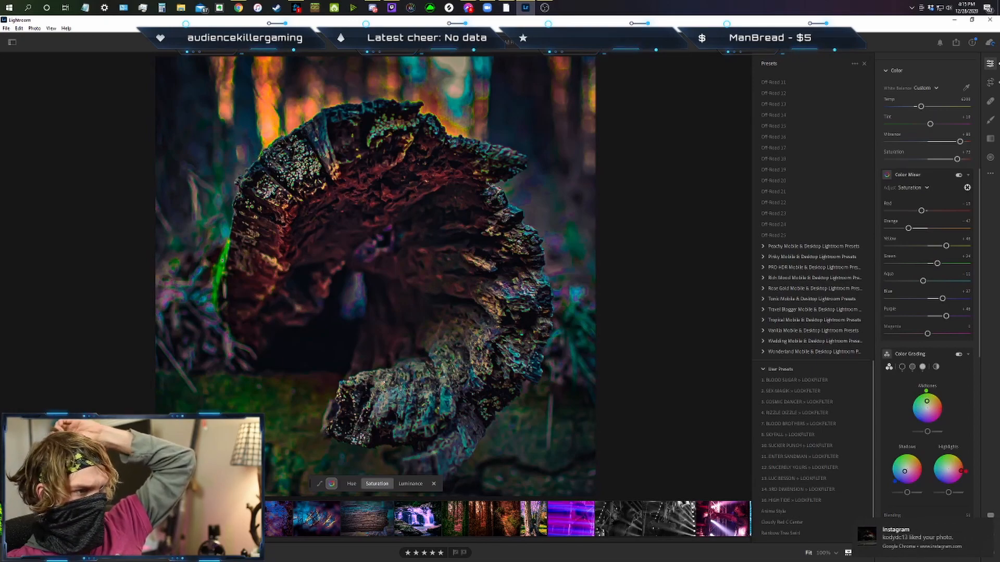
left_click_drag(915, 230, 913, 229)
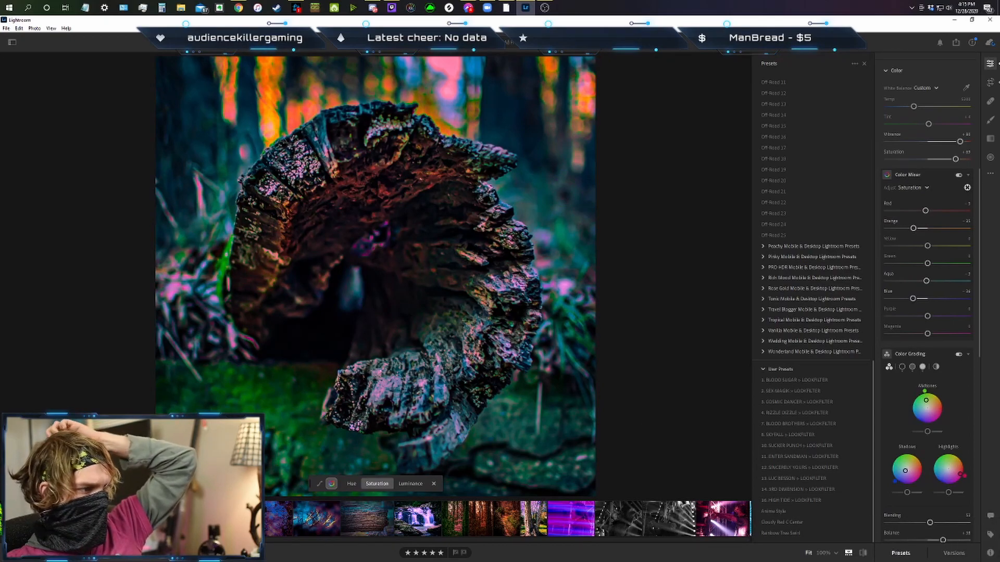
left_click(224, 519)
left_click(250, 519)
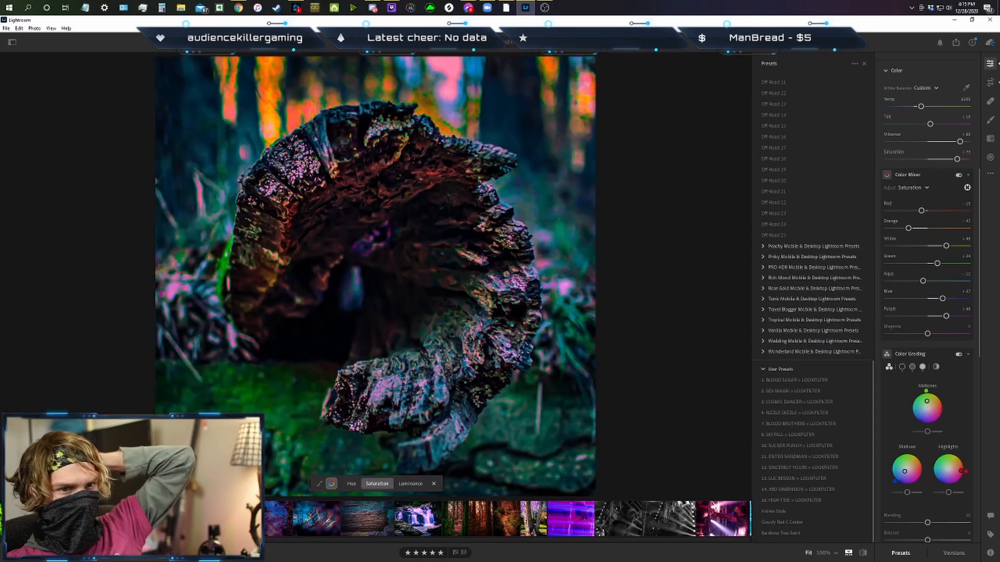
Compare the log photo with the earlier edit, then raise its blue saturation to about +22 and purple saturation to about +25.
left_click_drag(928, 246, 910, 288)
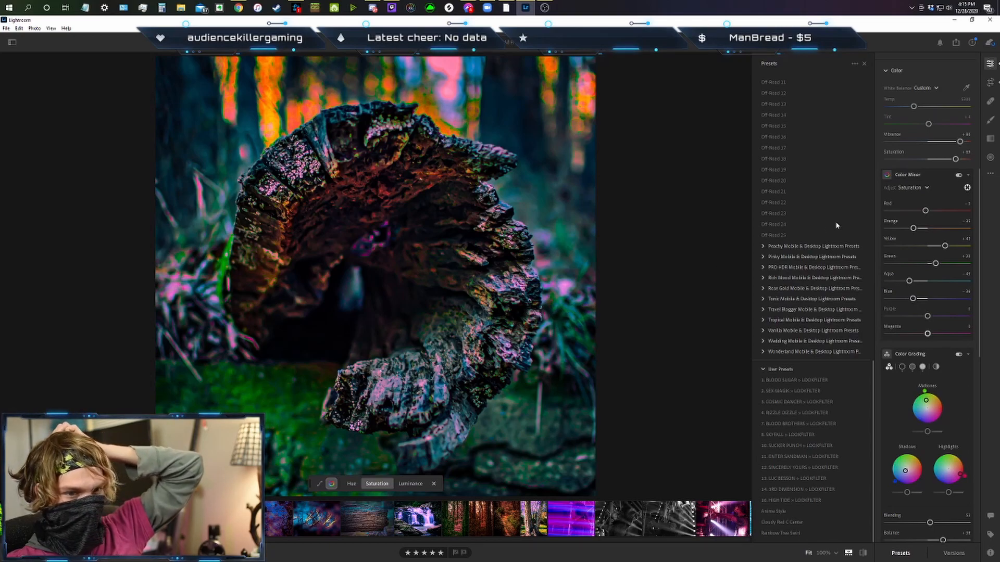
left_click(781, 533)
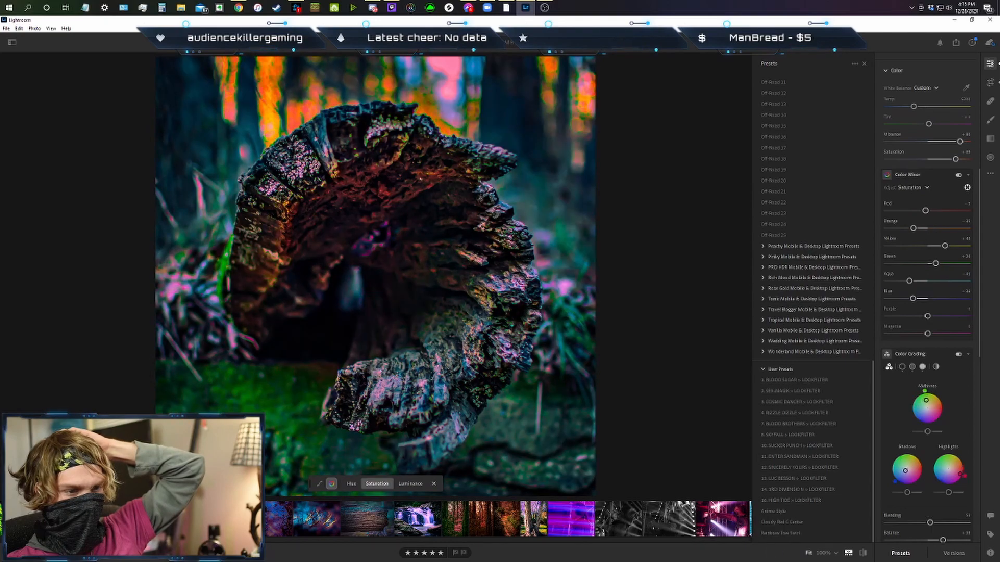
key("Right")
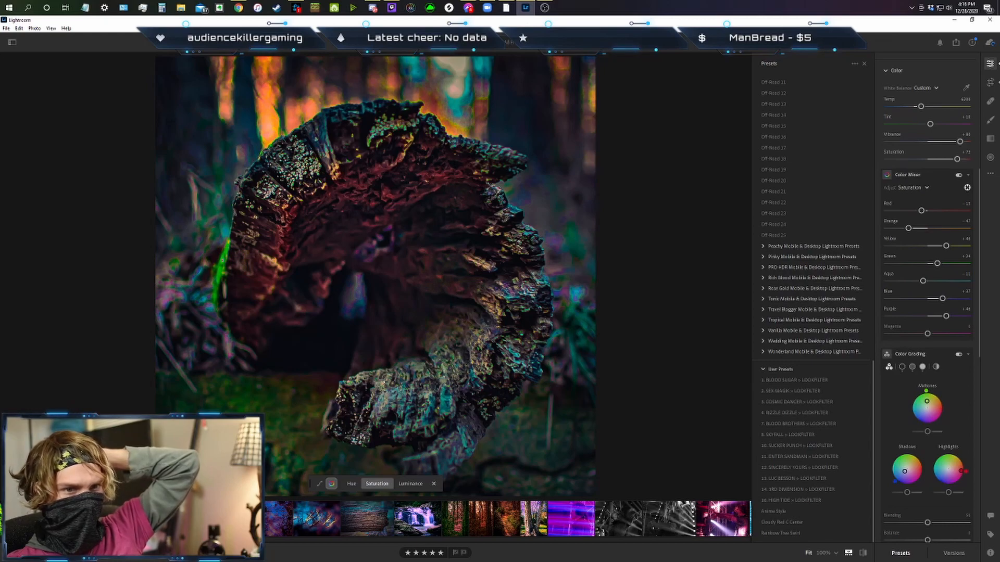
key("Right")
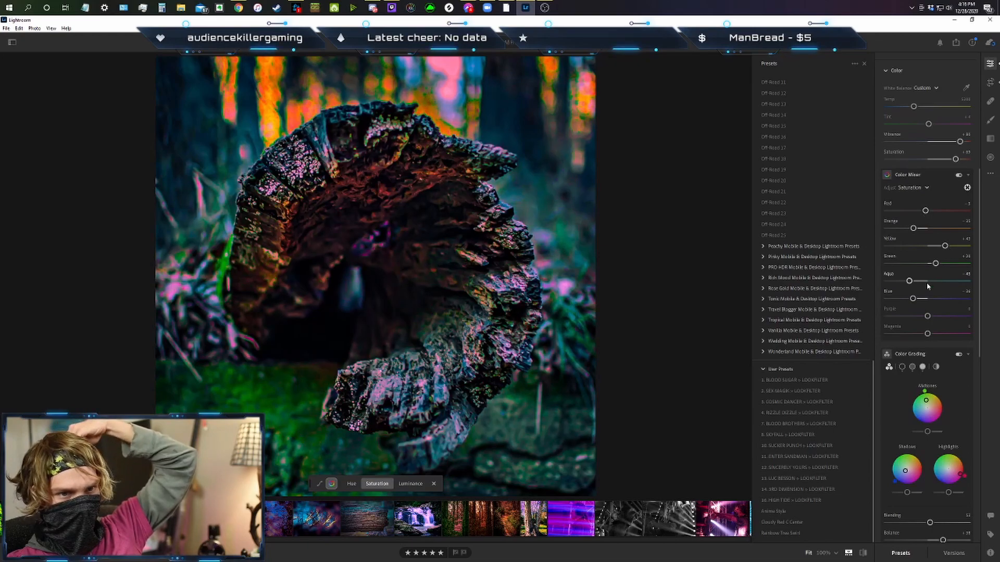
left_click_drag(914, 301, 936, 304)
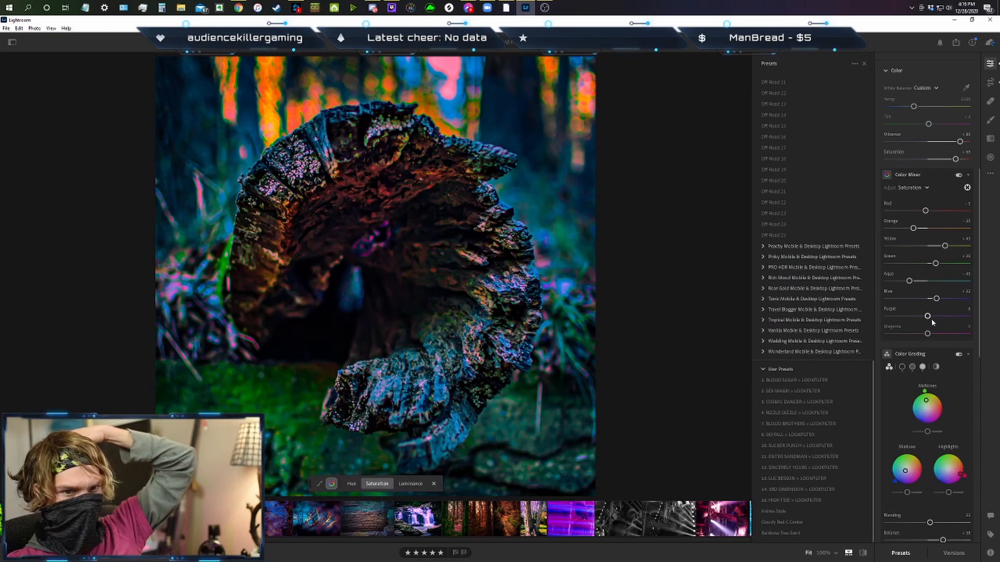
left_click_drag(935, 318, 940, 319)
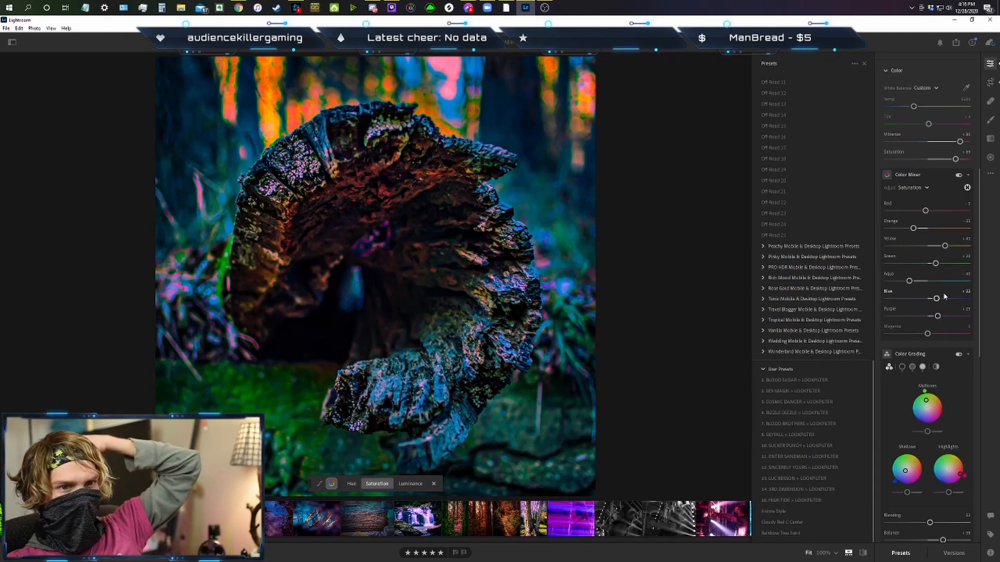
Raise the log photo's contrast to about +22 and compare the result with the earlier edit.
scroll(945, 297, "up", 6)
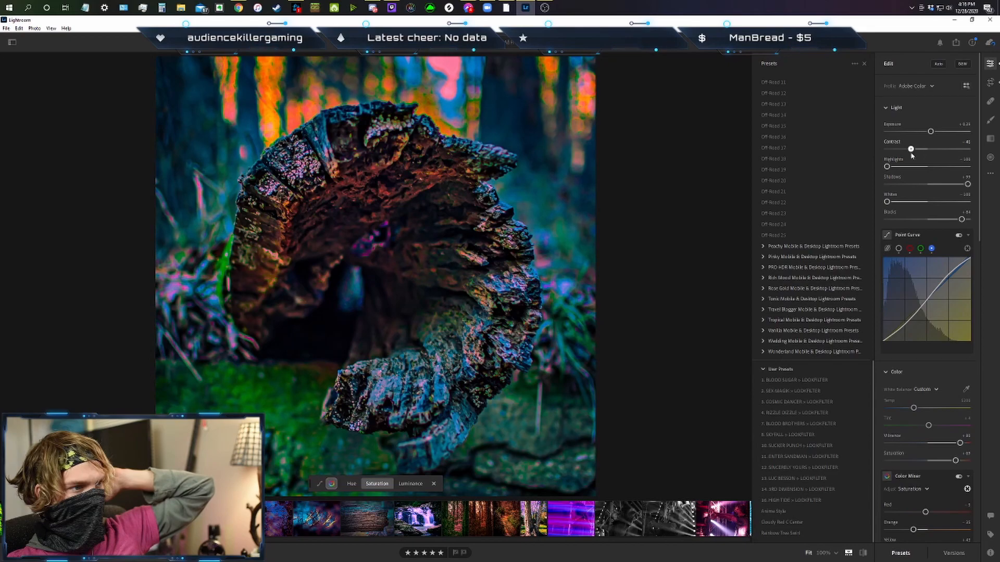
left_click_drag(905, 160, 938, 164)
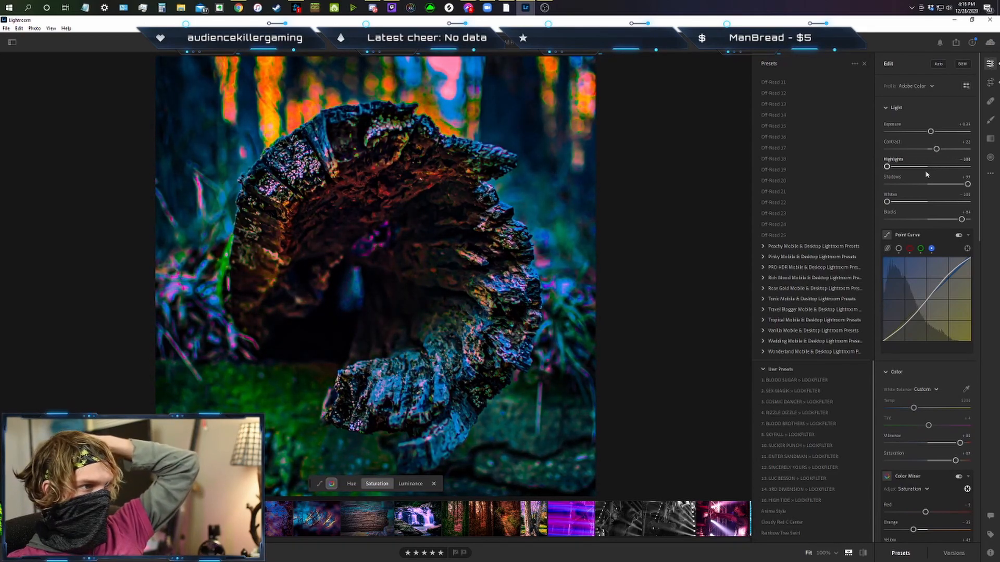
key("Left")
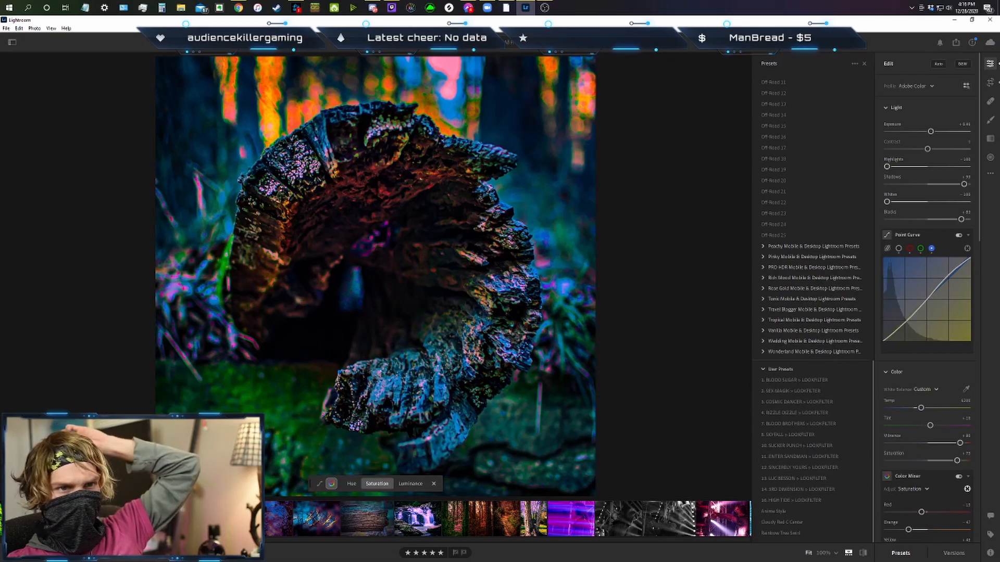
key("Right")
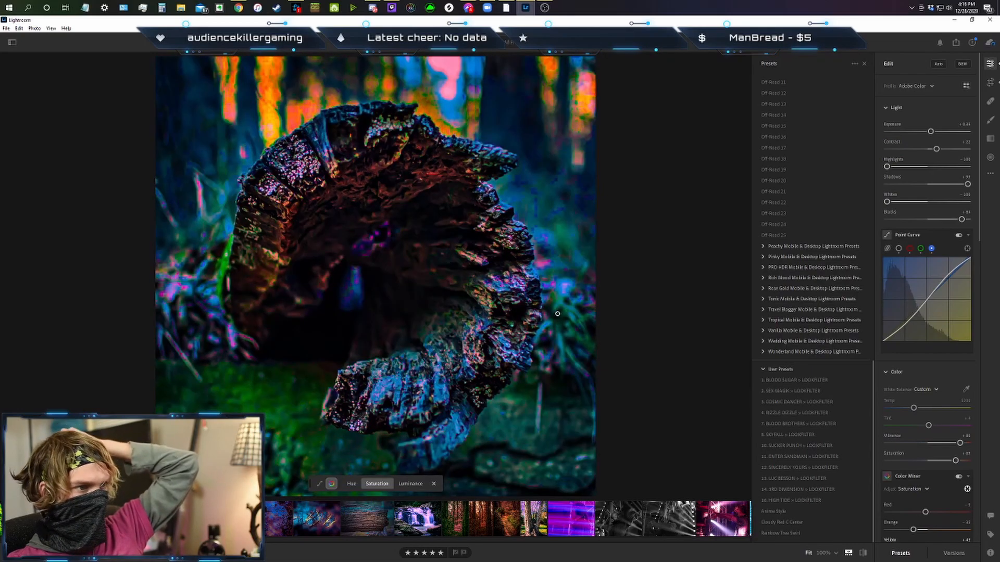
Try the Off-Road 19 preset on the log photo, undo it, and compare the current edit with the unedited original.
left_click(801, 173)
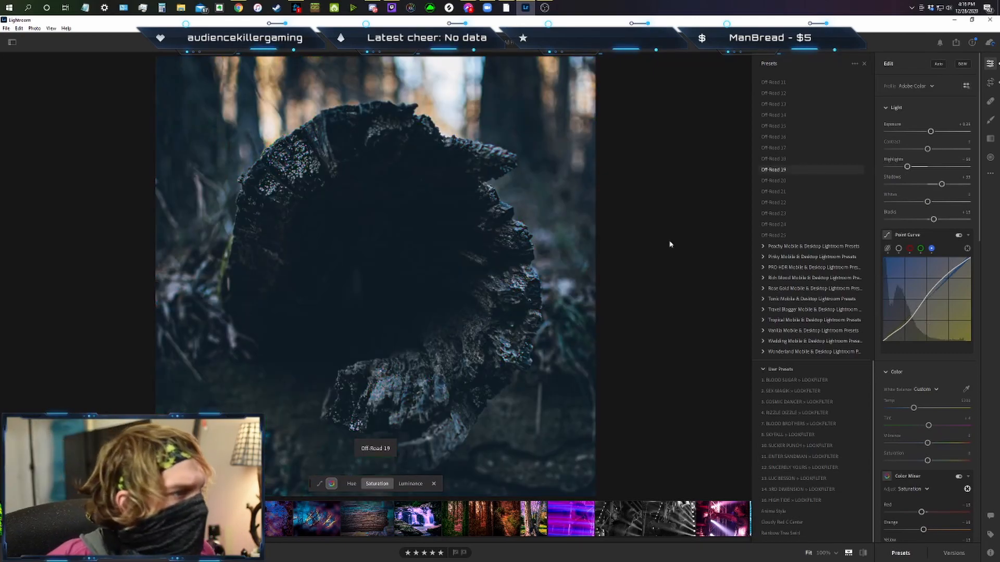
key("ctrl+z")
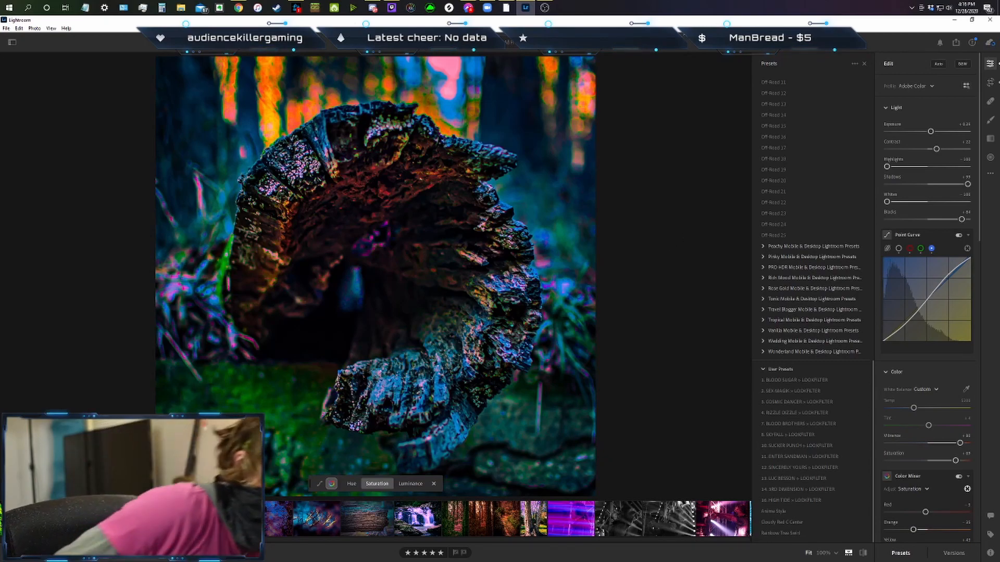
key("backslash")
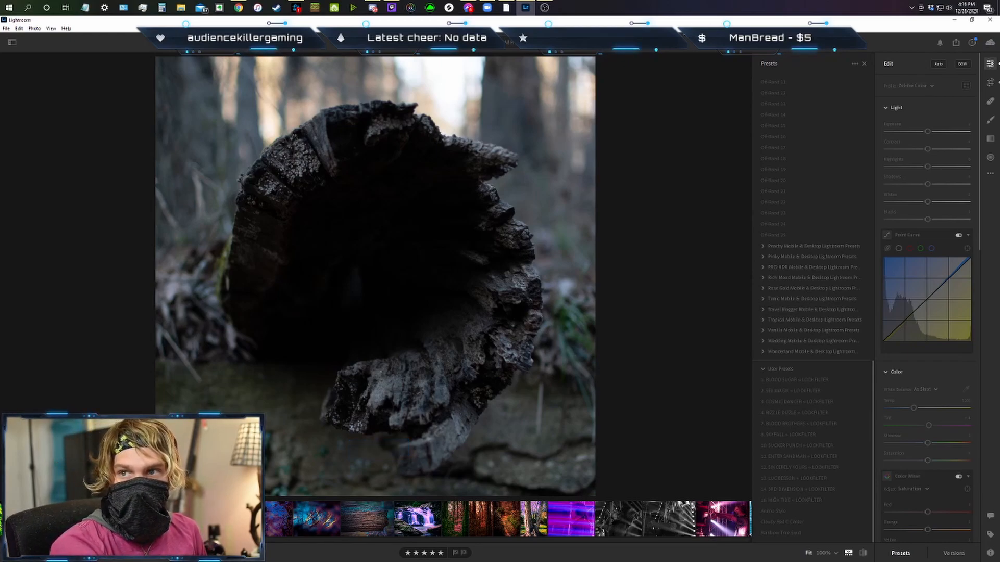
key("backslash")
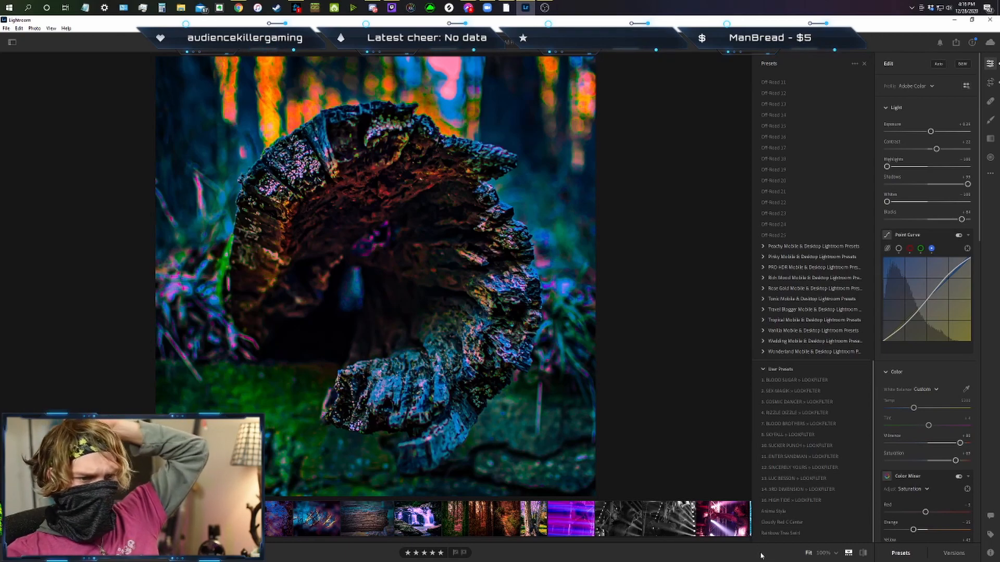
left_click(780, 534)
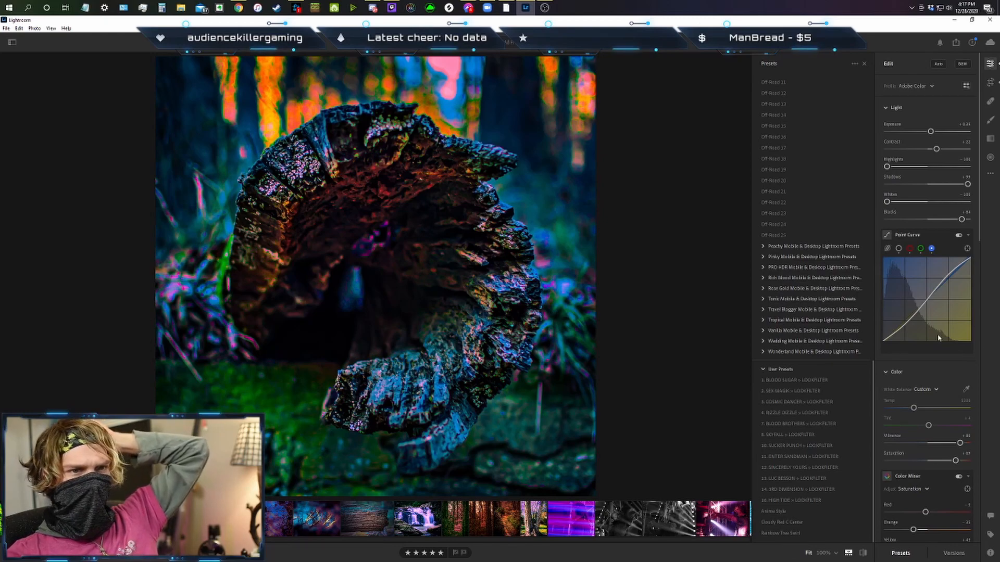
Lower the log photo's overall saturation to about +42 and raise its vibrance to +100.
scroll(939, 339, "down", 4)
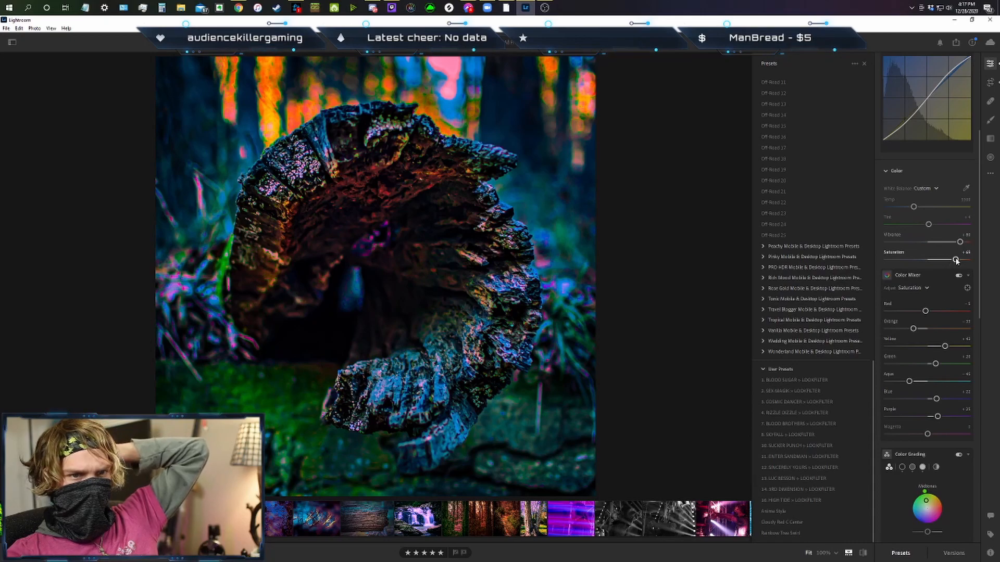
left_click_drag(956, 260, 949, 260)
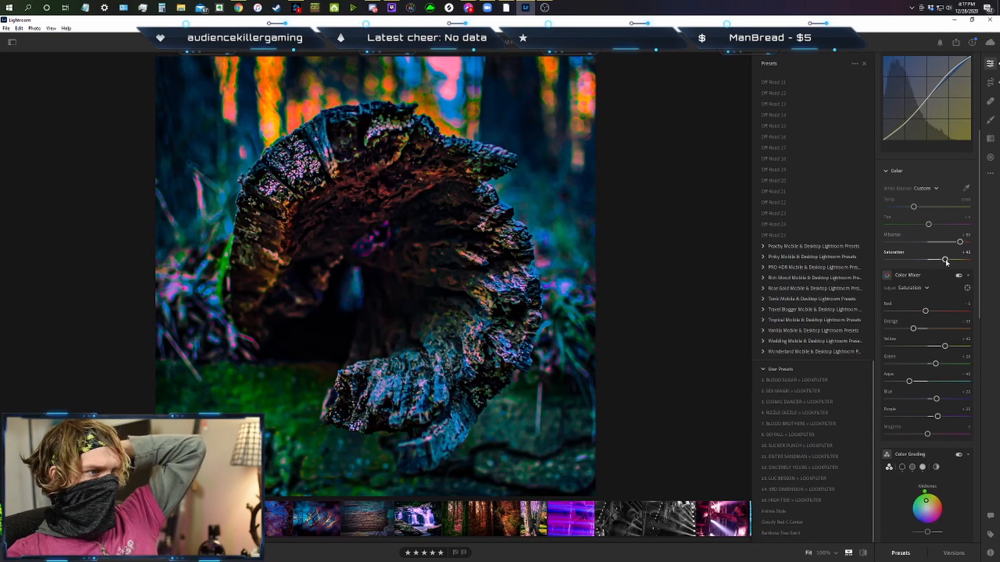
left_click_drag(964, 242, 972, 245)
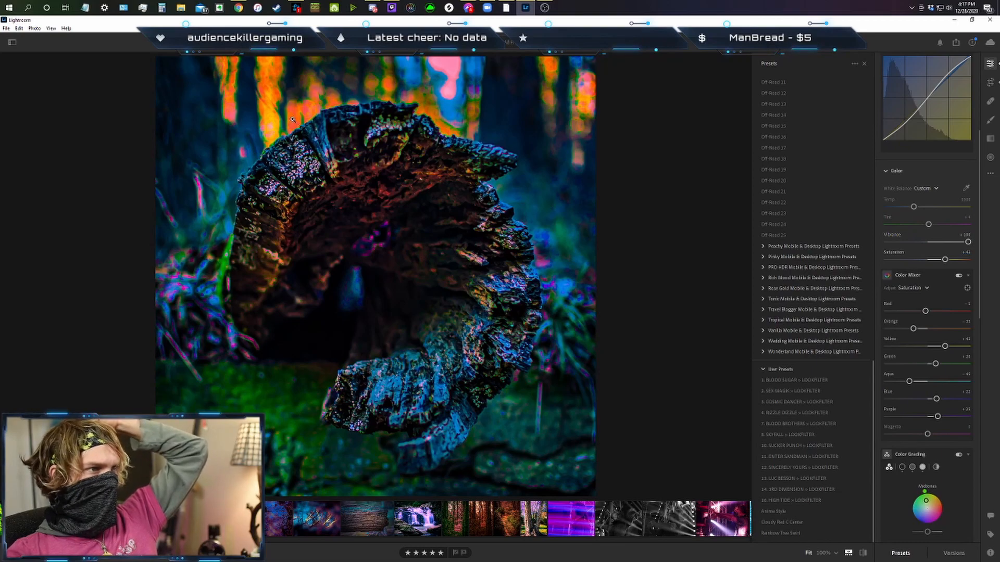
Use the targeted saturation adjustment on the orange background to bring orange to about -17 and yellow to about +54.
left_click(968, 289)
left_click(968, 289)
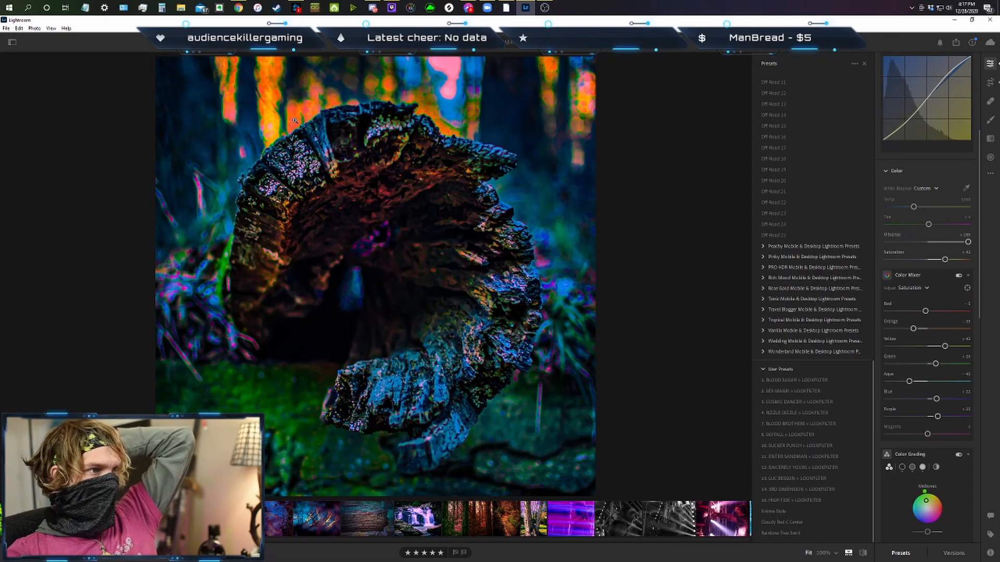
left_click(967, 289)
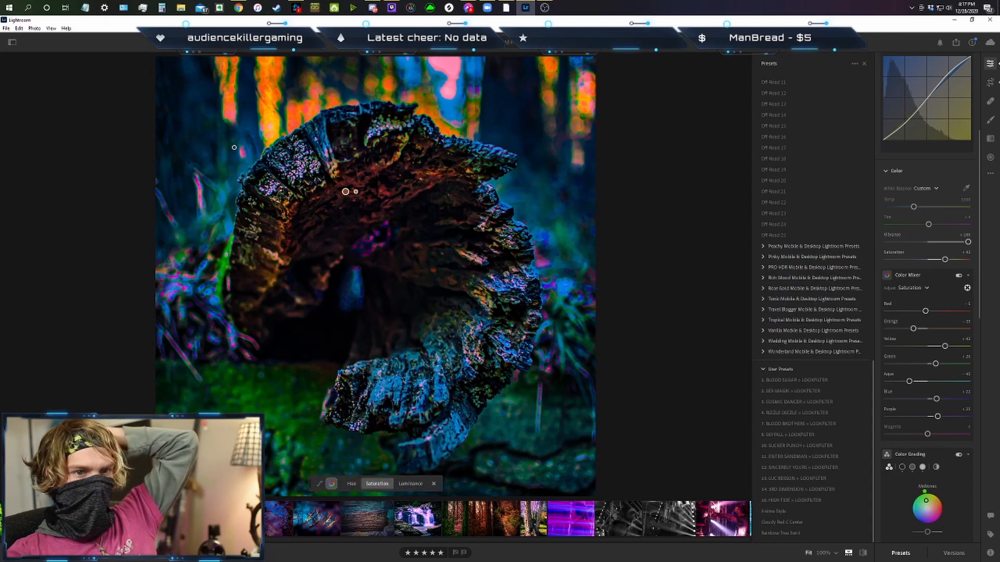
mouse_move(302, 119)
left_mouse_down()
mouse_move(262, 110)
mouse_move(303, 118)
mouse_move(293, 119)
left_mouse_up()
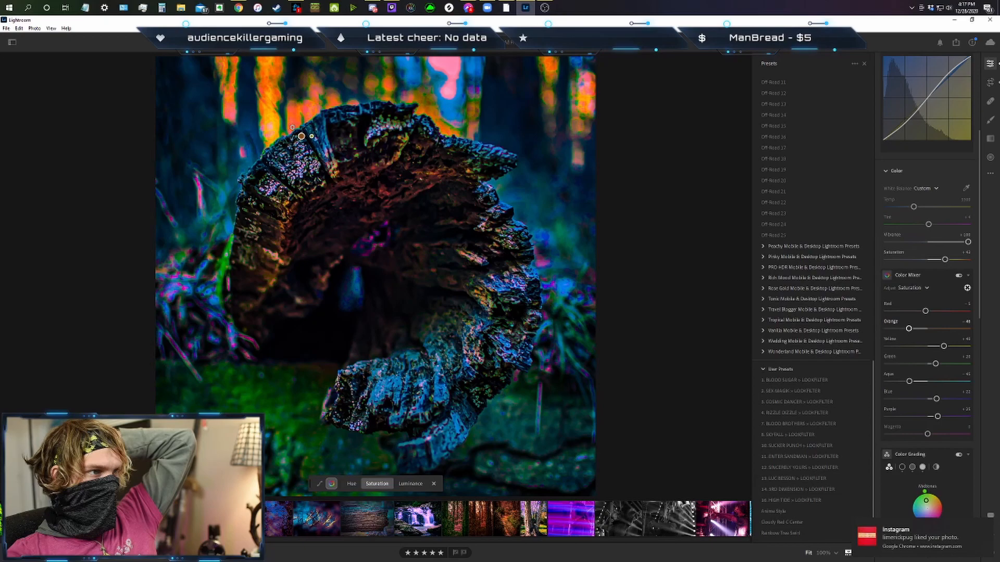
mouse_move(292, 125)
left_mouse_down()
mouse_move(258, 125)
mouse_move(301, 125)
left_mouse_up()
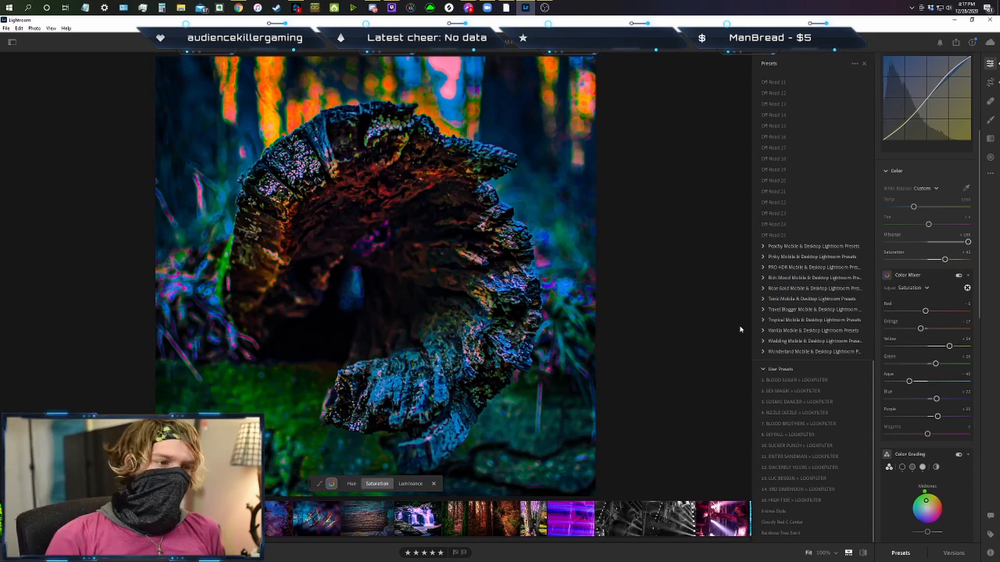
Compare the current log edit with the unedited original and with the earlier edit.
key("backslash")
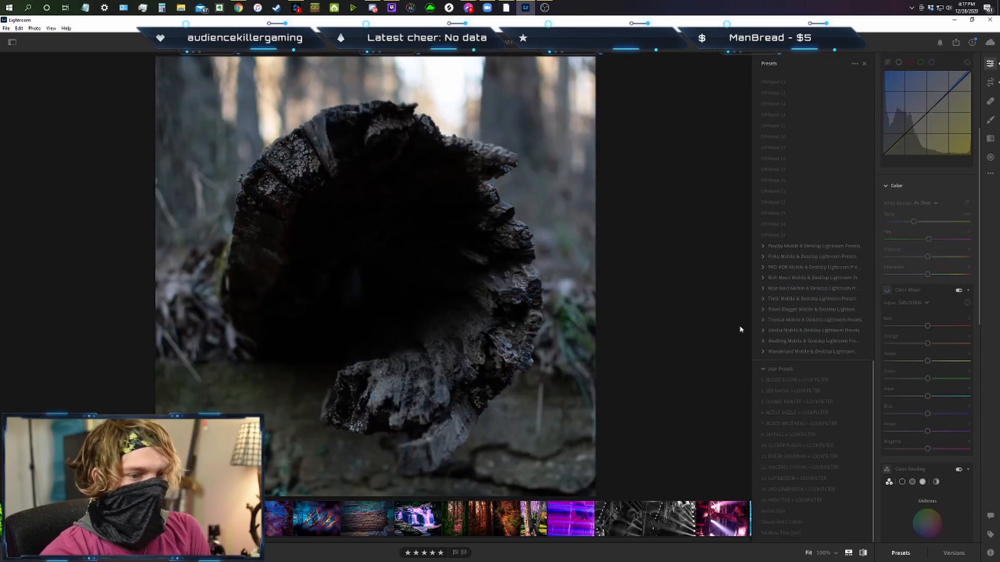
key("backslash")
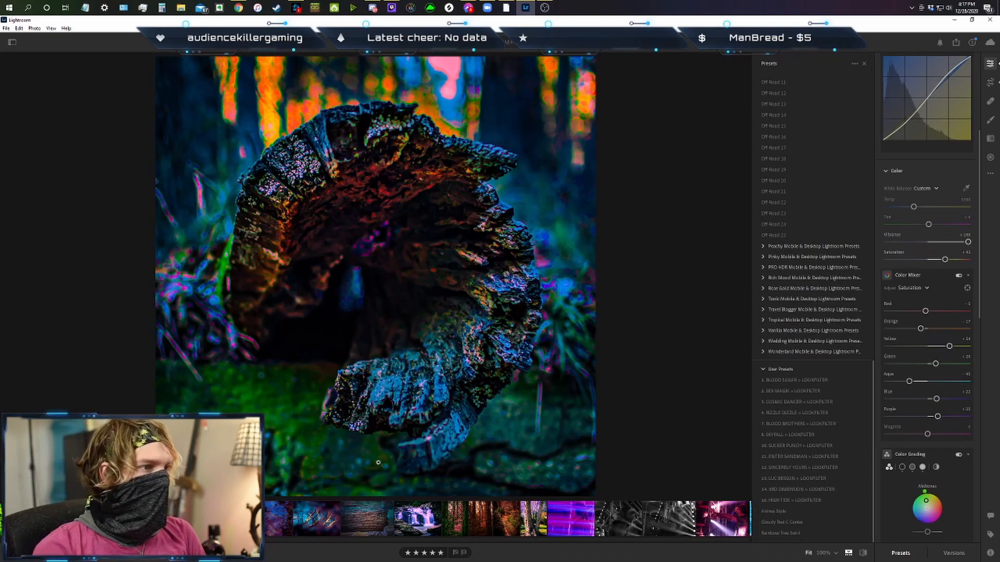
key("Right")
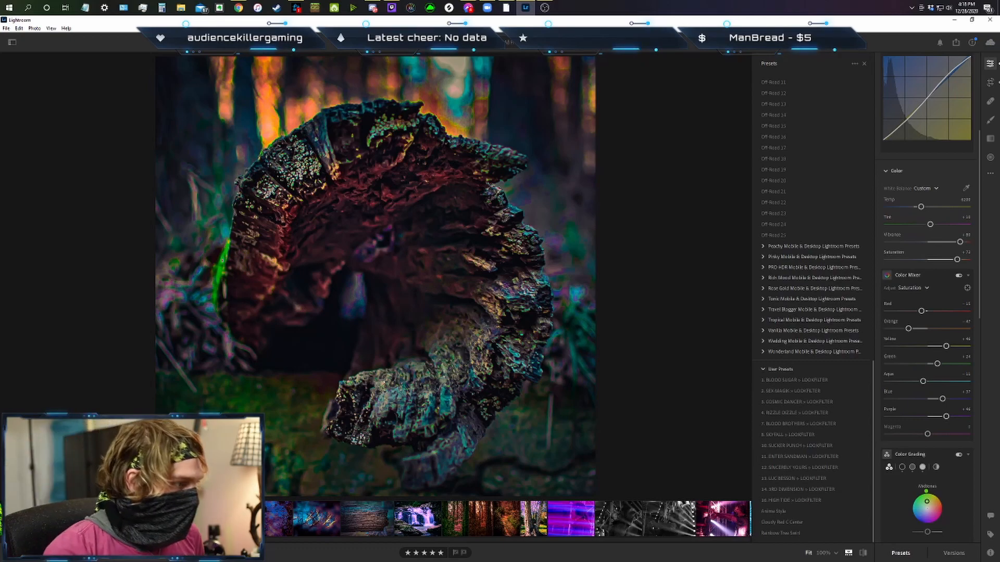
key("Right")
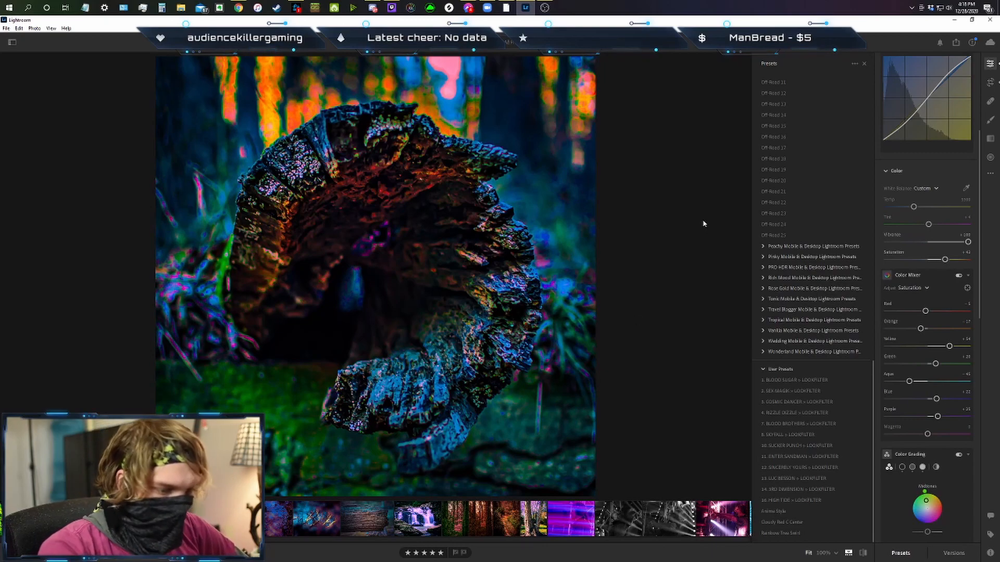
key("backslash")
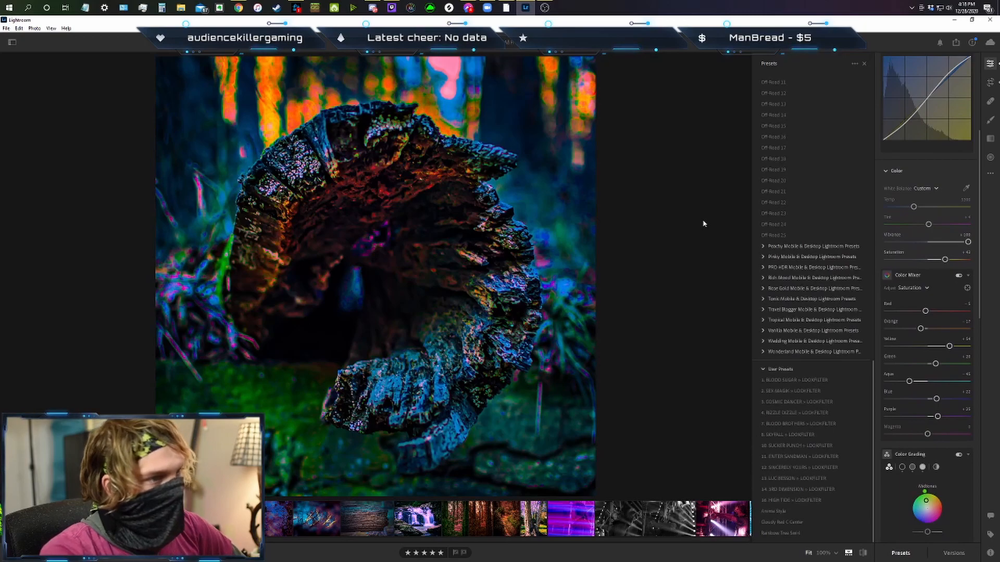